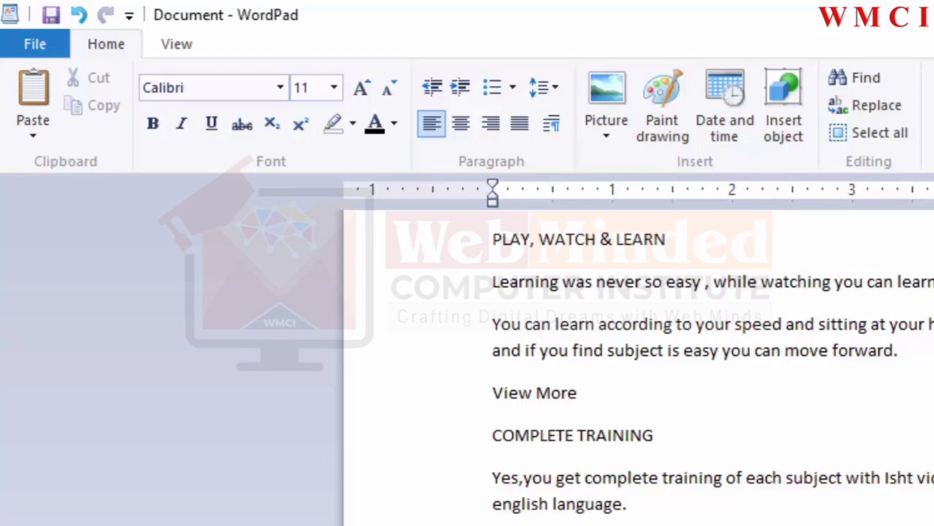
Step: Select the text from the first "View More" through "computer subject." and set its font to Britannic Bold
{"action": "left_click_drag", "start_coordinate": [750, 525], "coordinate": [525, 440]}
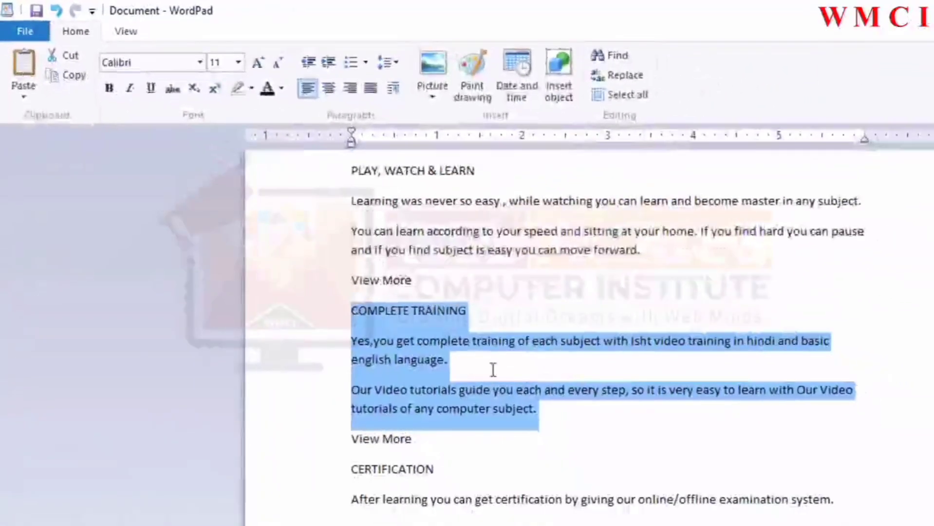
{"action": "left_click", "coordinate": [556, 411]}
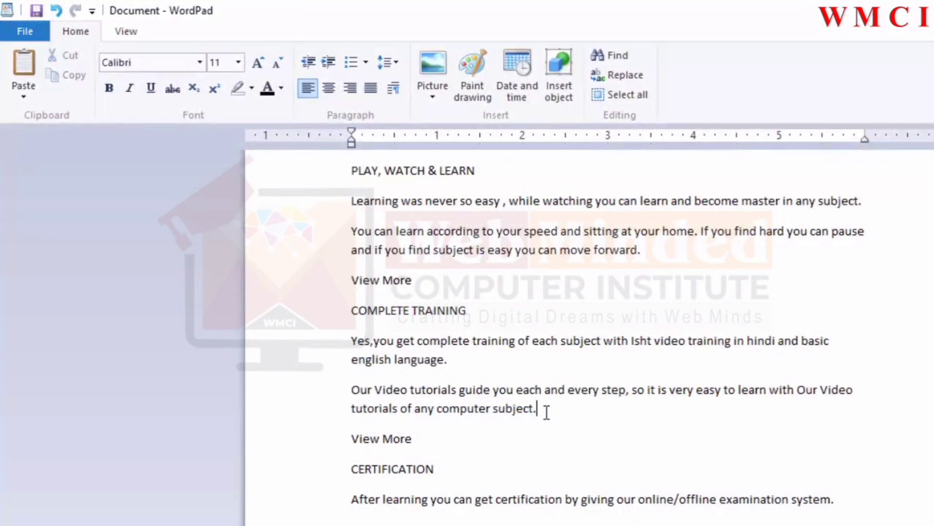
{"action": "left_click_drag", "start_coordinate": [537, 409], "coordinate": [346, 282]}
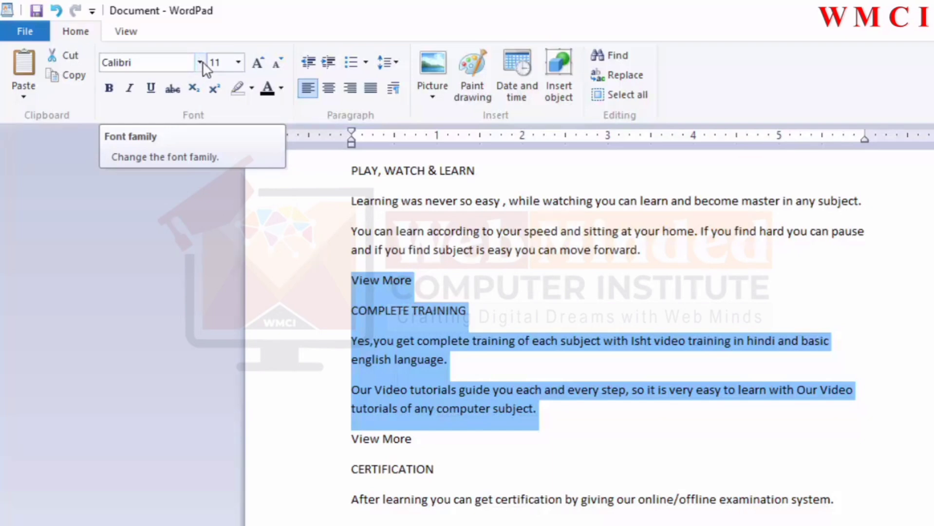
{"action": "left_click", "coordinate": [200, 63]}
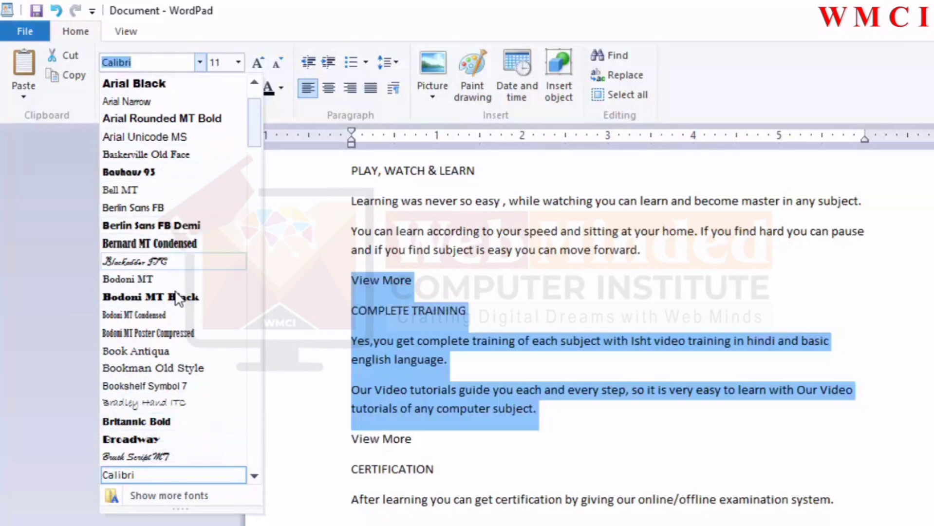
{"action": "left_click", "coordinate": [130, 425]}
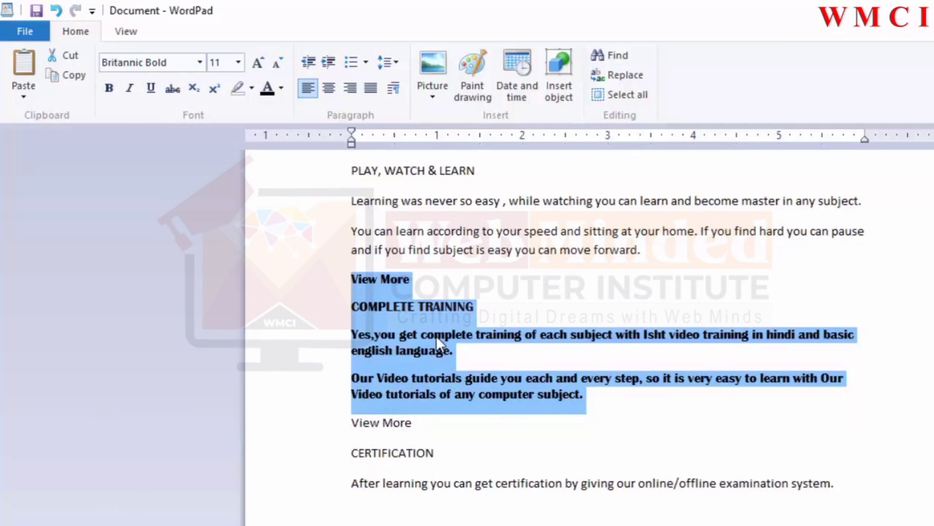
Step: Resize the selected text, growing it step by step to 28 and shrinking it back to 16
{"action": "left_click", "coordinate": [238, 62]}
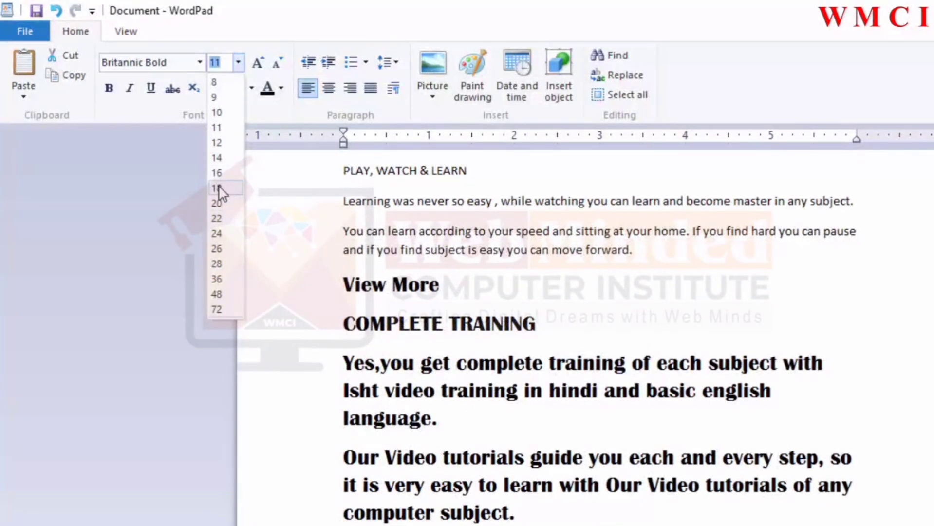
{"action": "left_click", "coordinate": [218, 188]}
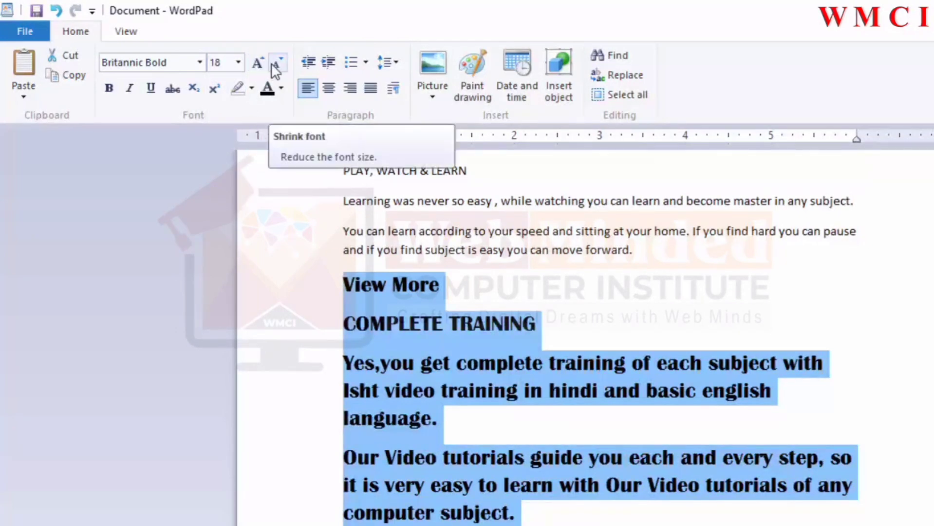
{"action": "left_click", "coordinate": [257, 67]}
{"action": "left_click", "coordinate": [256, 66]}
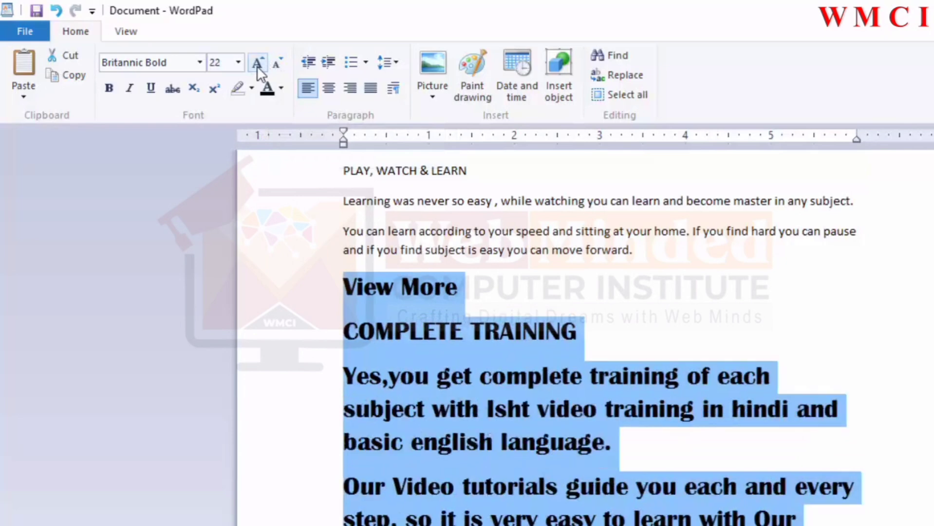
{"action": "left_click", "coordinate": [257, 65]}
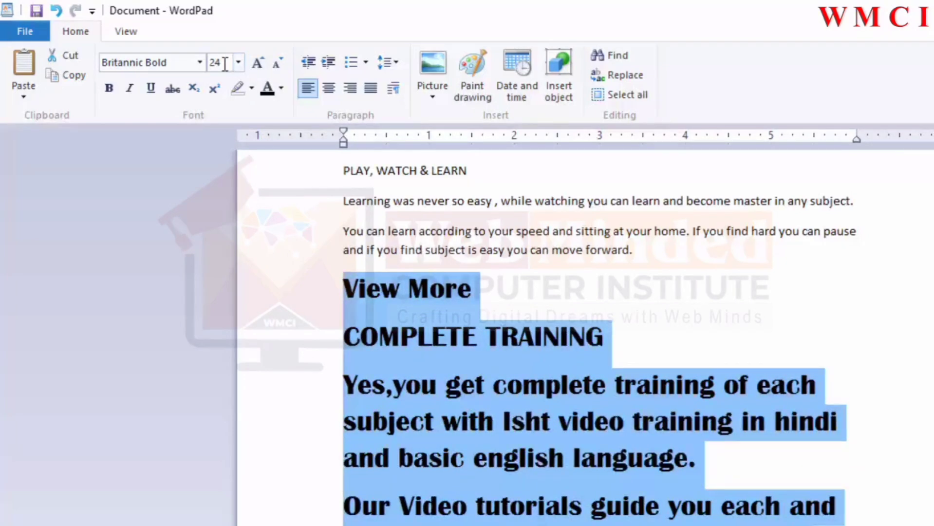
{"action": "left_click", "coordinate": [254, 63]}
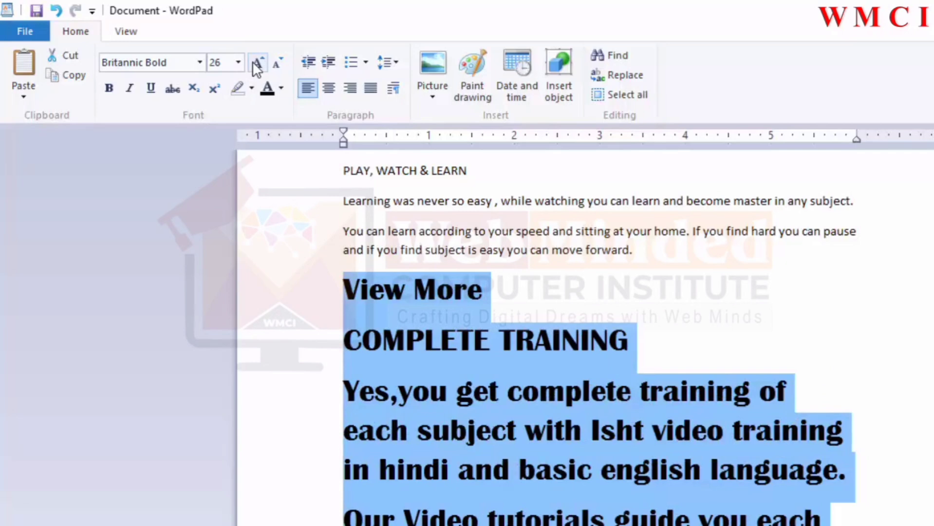
{"action": "left_click", "coordinate": [254, 62]}
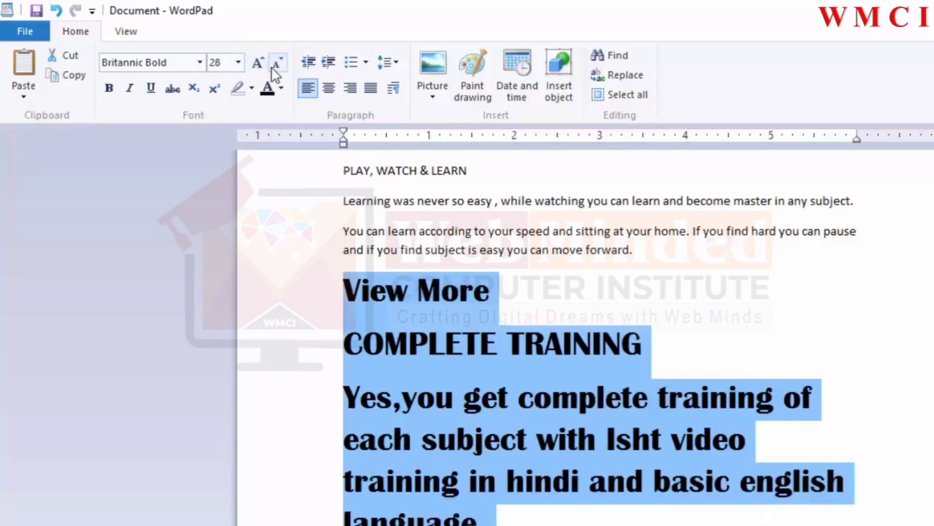
{"action": "left_click", "coordinate": [274, 66]}
{"action": "left_click", "coordinate": [274, 66]}
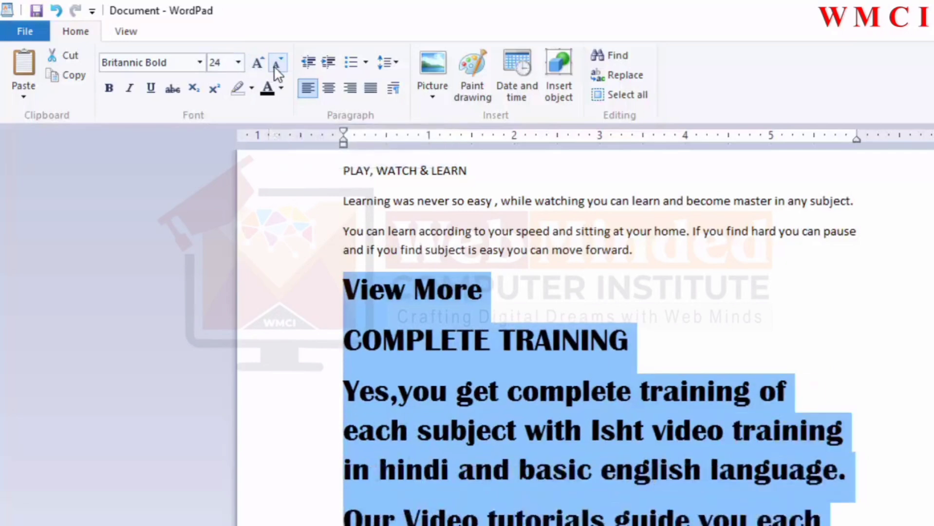
{"action": "left_click", "coordinate": [274, 66]}
{"action": "left_click", "coordinate": [274, 66]}
{"action": "left_click", "coordinate": [274, 65]}
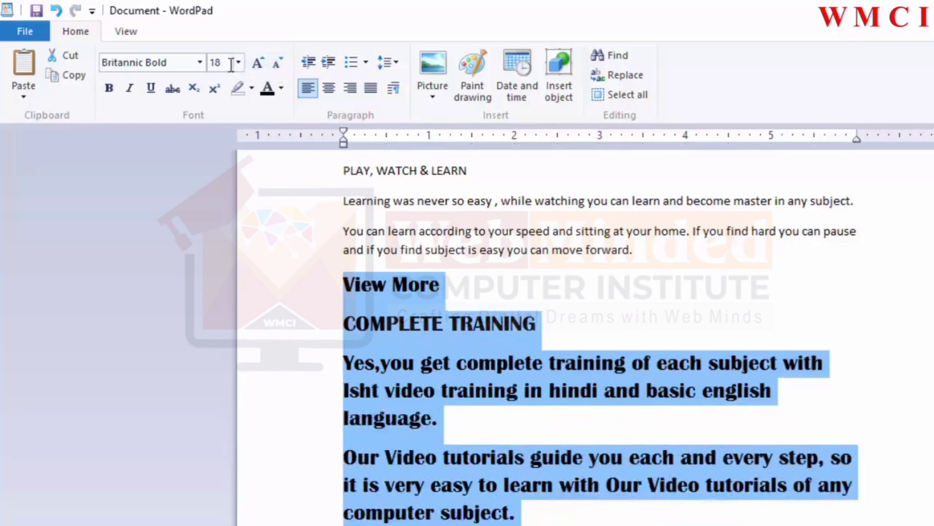
{"action": "left_click", "coordinate": [278, 63]}
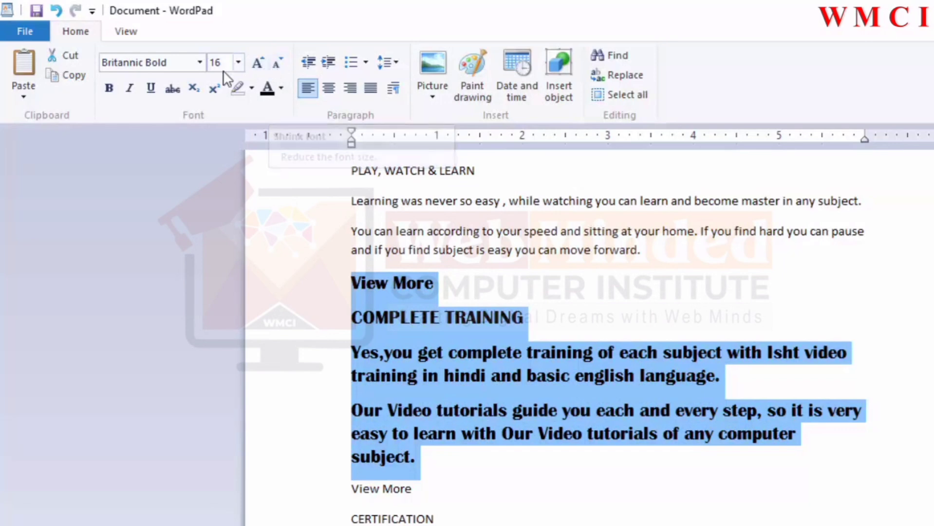
Step: Toggle bold on and off for the selected text
{"action": "left_click", "coordinate": [116, 93]}
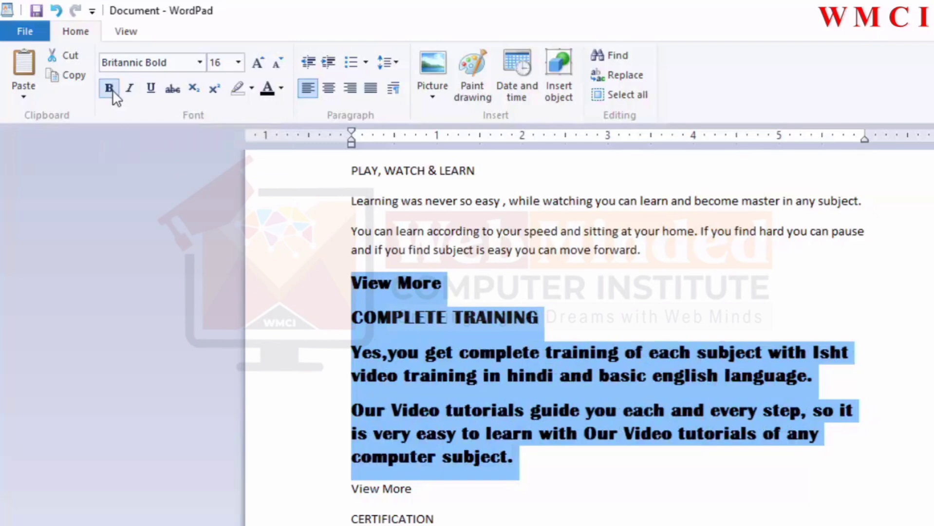
{"action": "left_click", "coordinate": [111, 91]}
{"action": "left_click", "coordinate": [110, 92]}
{"action": "left_click", "coordinate": [111, 93]}
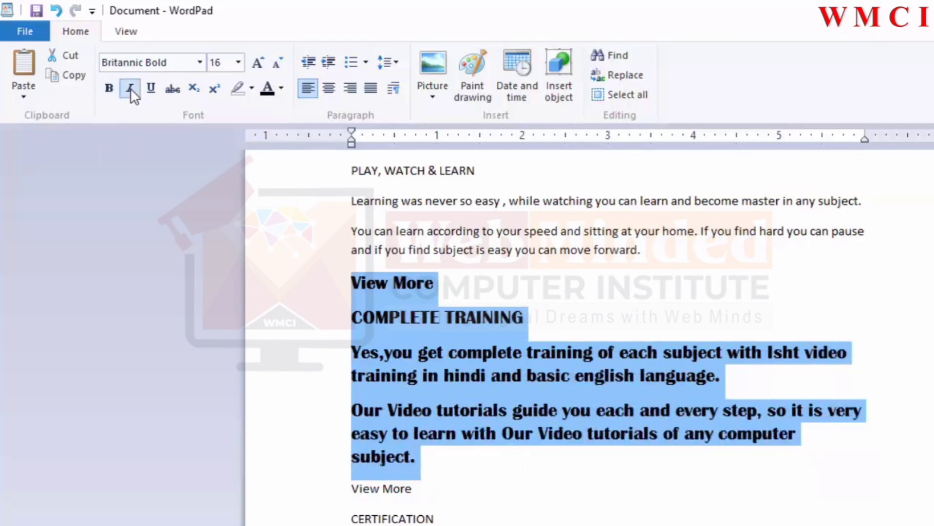
Step: Toggle italic on and off for the selected text
{"action": "left_click", "coordinate": [129, 89]}
{"action": "left_click", "coordinate": [128, 88]}
{"action": "left_click", "coordinate": [128, 89]}
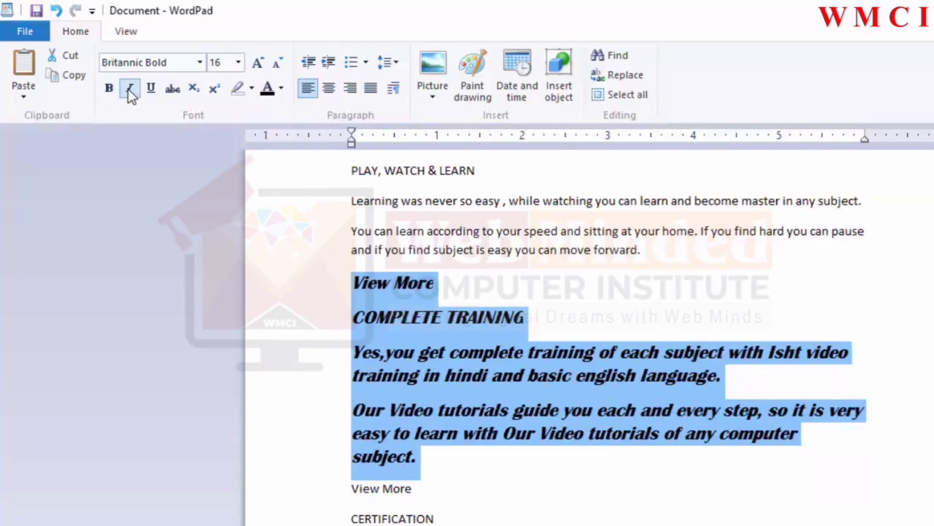
{"action": "left_click", "coordinate": [128, 89]}
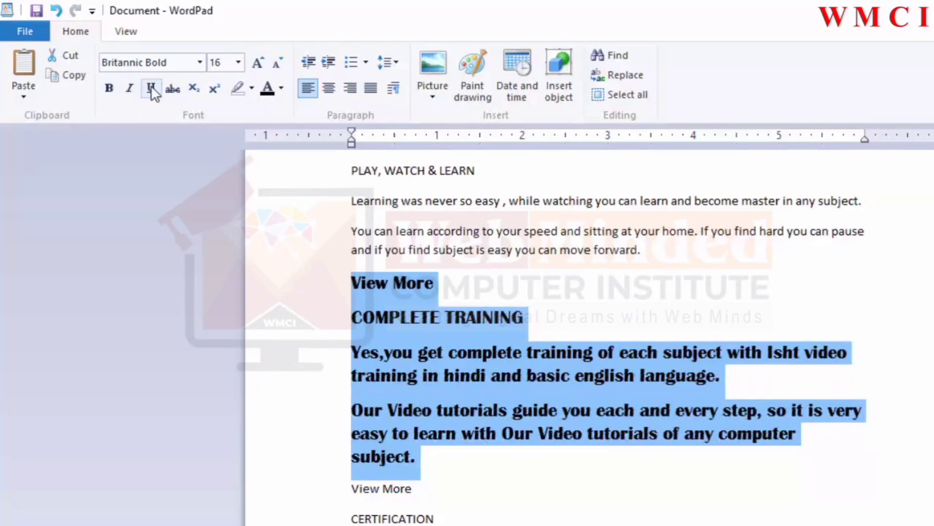
Step: Toggle underline, strikethrough and bold on and off for the selected text
{"action": "left_click", "coordinate": [151, 88]}
{"action": "left_click", "coordinate": [151, 89]}
{"action": "left_click", "coordinate": [172, 89]}
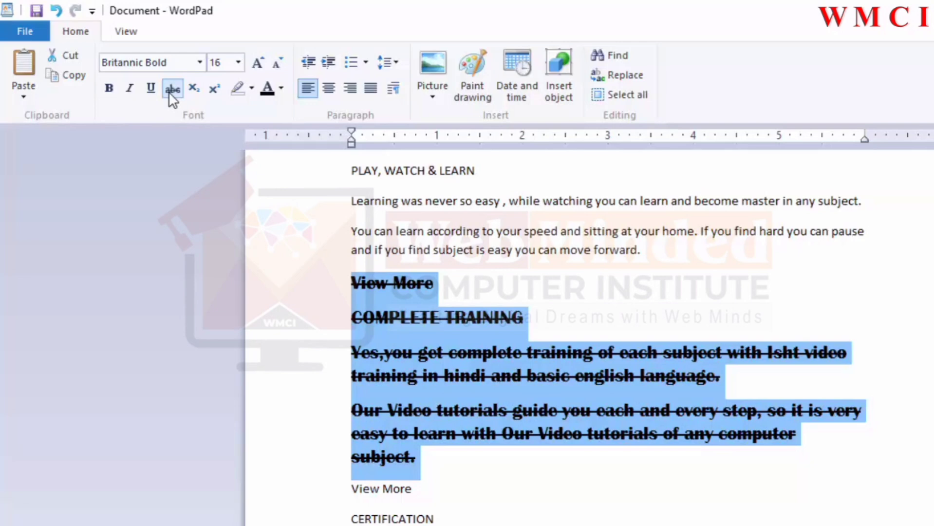
{"action": "left_click", "coordinate": [172, 92]}
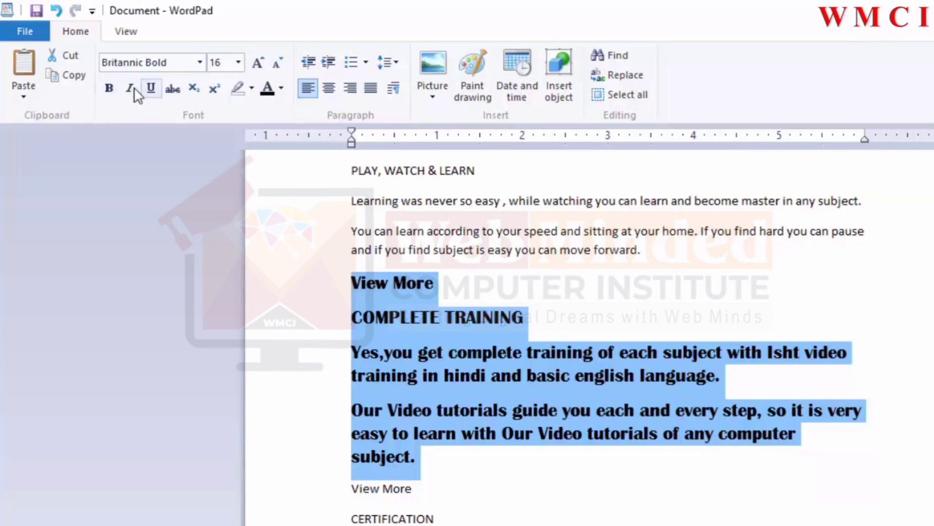
{"action": "left_click", "coordinate": [113, 91]}
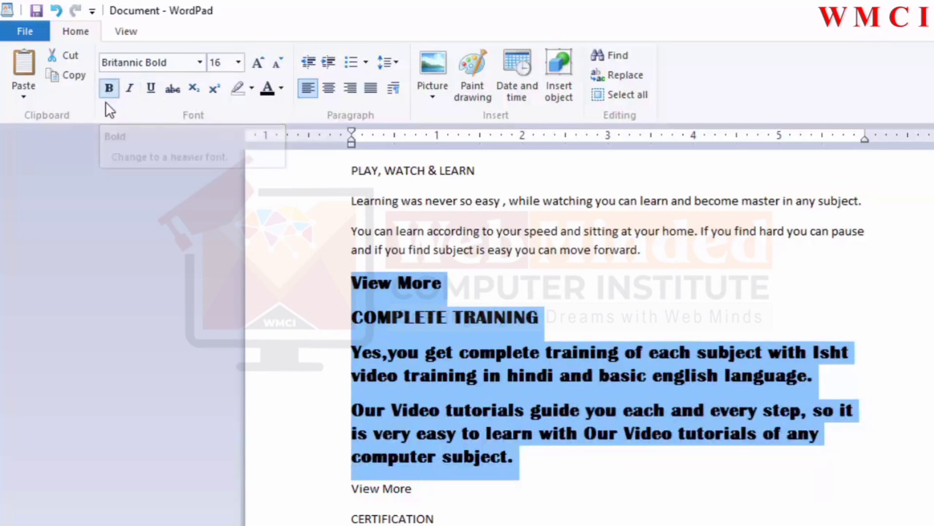
{"action": "left_click", "coordinate": [108, 90]}
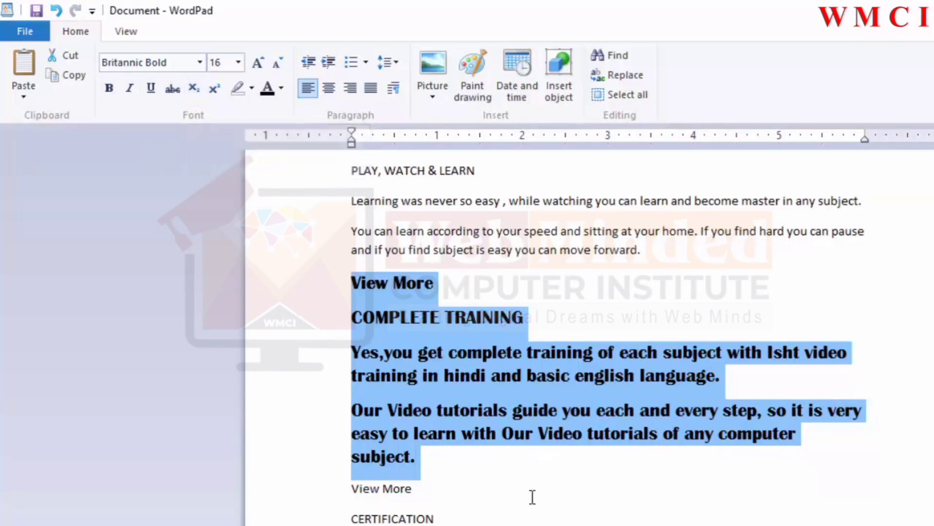
Step: Start a new line after the certification sentence and type LOG10
{"action": "left_click", "coordinate": [554, 512]}
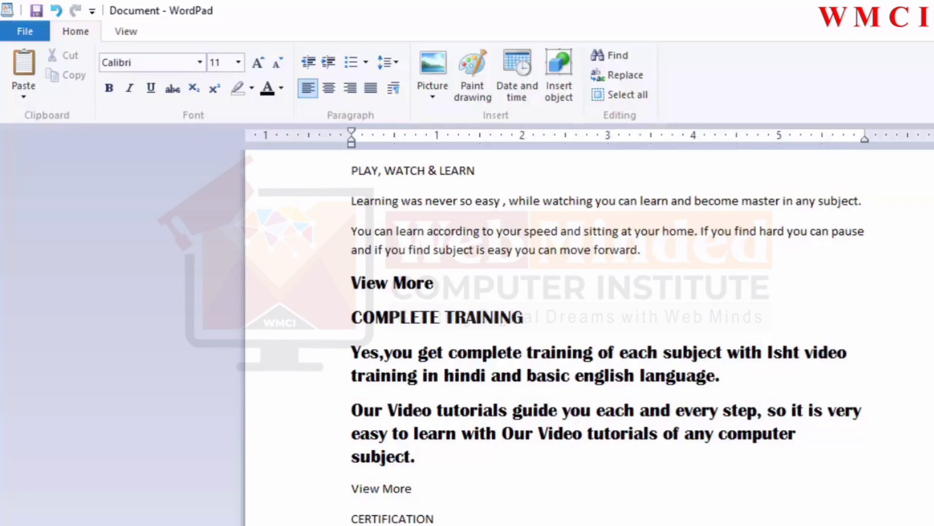
{"action": "left_click", "coordinate": [833, 519]}
{"action": "key", "text": "Return"}
{"action": "type", "text": "LOG"}
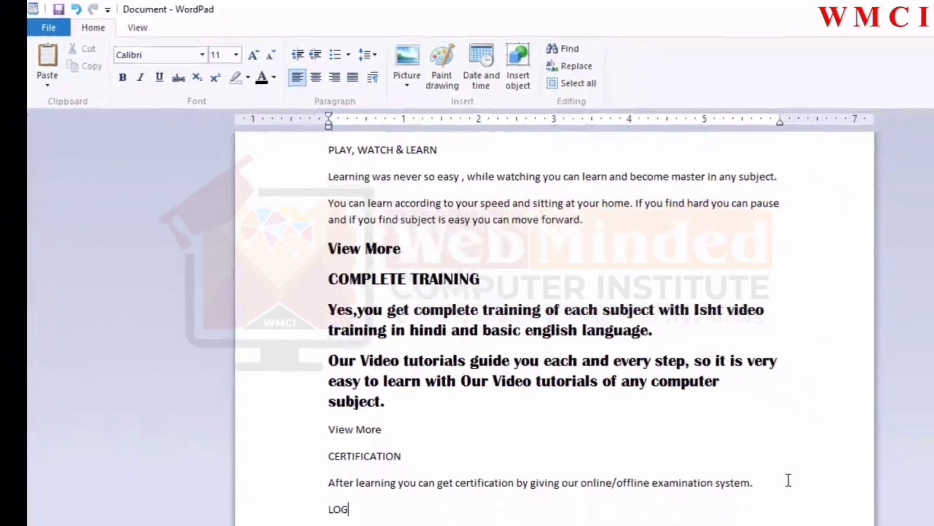
{"action": "type", "text": "10"}
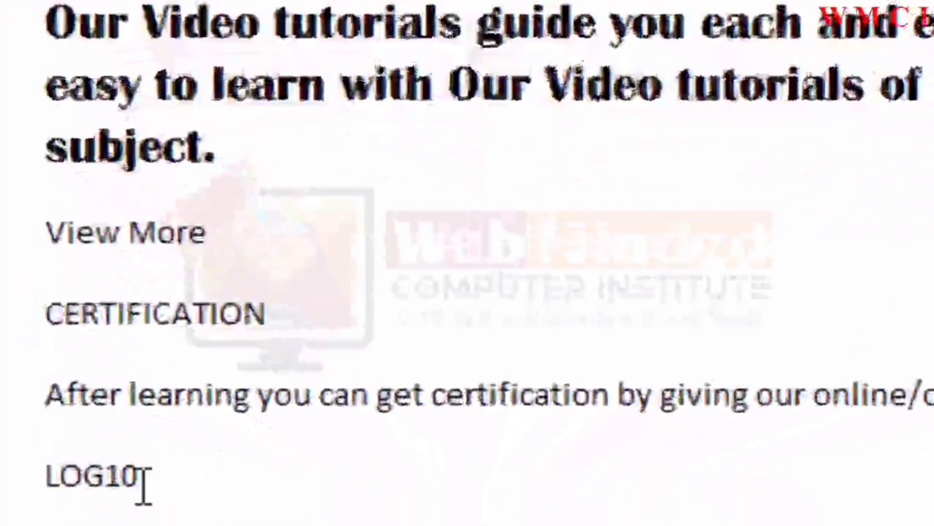
Step: Make the 10 in LOG10 subscript
{"action": "double_click", "coordinate": [124, 477]}
{"action": "left_click", "coordinate": [181, 485]}
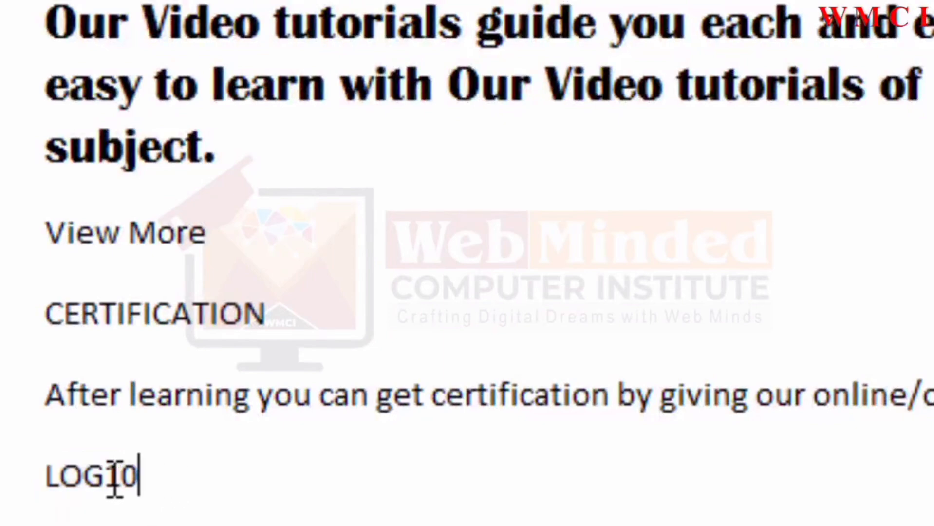
{"action": "left_click_drag", "start_coordinate": [106, 474], "coordinate": [146, 468]}
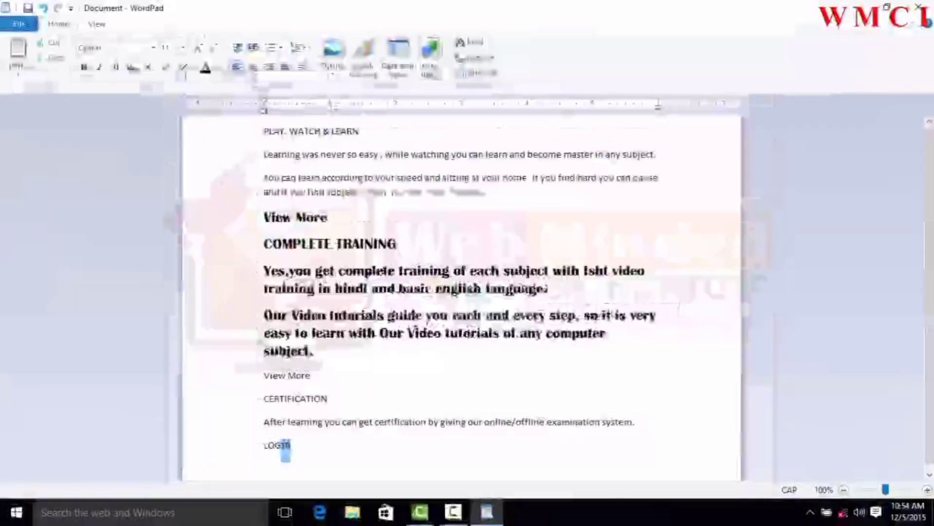
{"action": "left_click", "coordinate": [149, 68]}
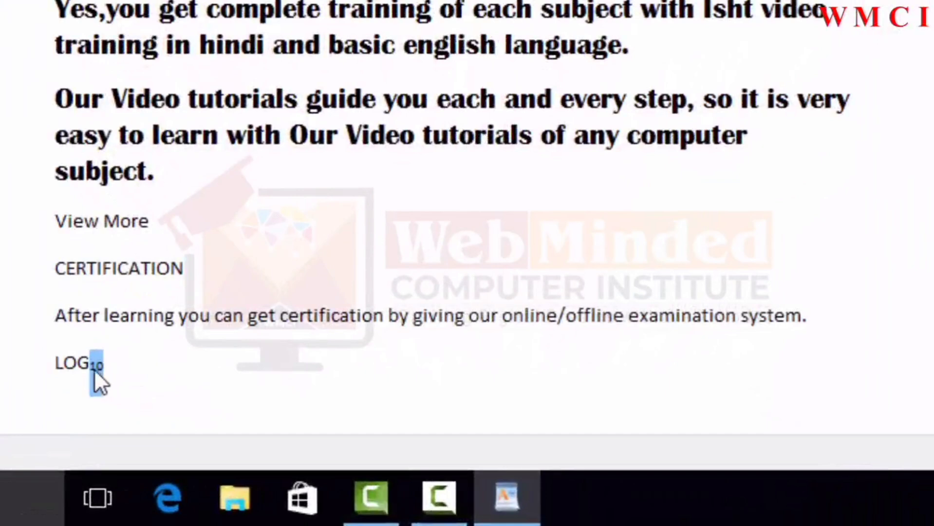
Step: Remove the subscript formatting from the 10 in LOG10
{"action": "left_click", "coordinate": [126, 361]}
{"action": "left_click_drag", "start_coordinate": [89, 363], "coordinate": [108, 363]}
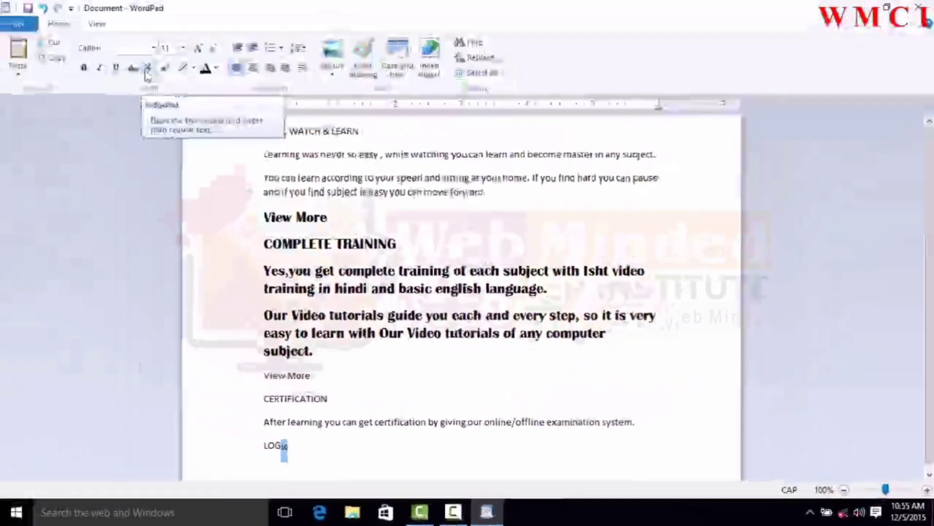
{"action": "left_click", "coordinate": [147, 75]}
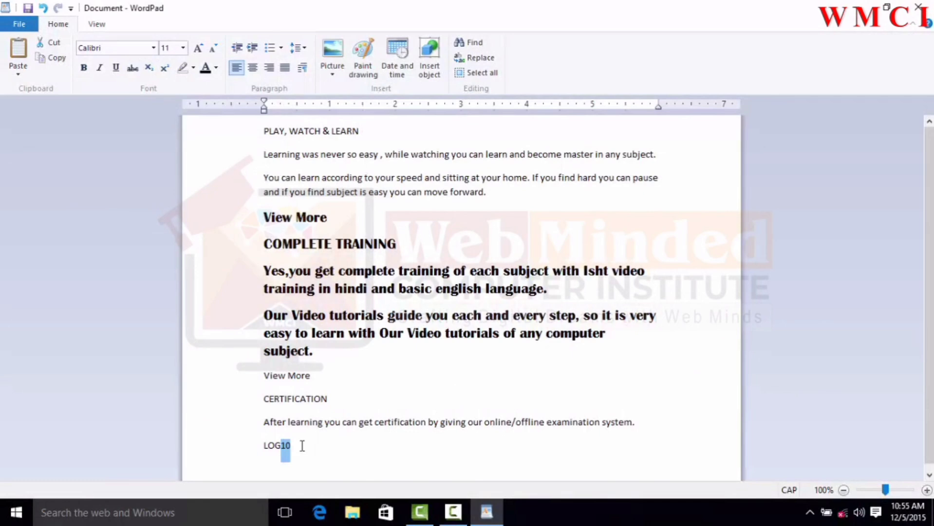
Step: Add a new line with 28 and make the 8 superscript
{"action": "left_click", "coordinate": [326, 447]}
{"action": "key", "text": "Return"}
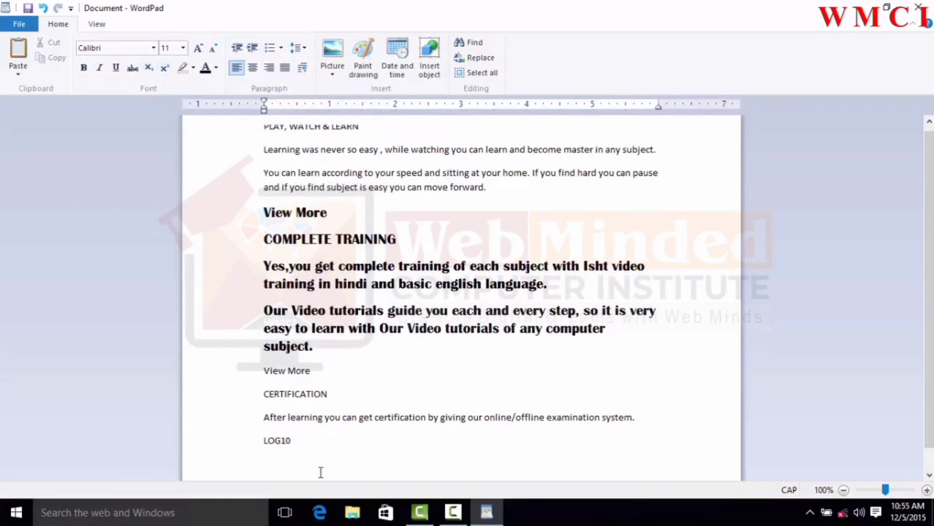
{"action": "type", "text": "28"}
{"action": "left_click_drag", "start_coordinate": [269, 461], "coordinate": [274, 462]}
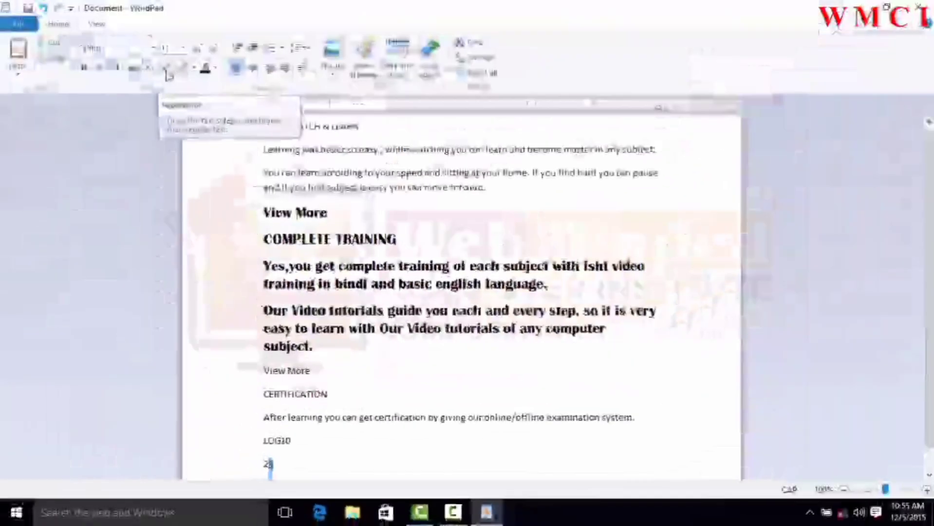
{"action": "left_click", "coordinate": [164, 68]}
Step: Toggle superscript on the selected 8 once more
{"action": "scroll", "coordinate": [282, 390], "scroll_direction": "down", "scroll_amount": 1}
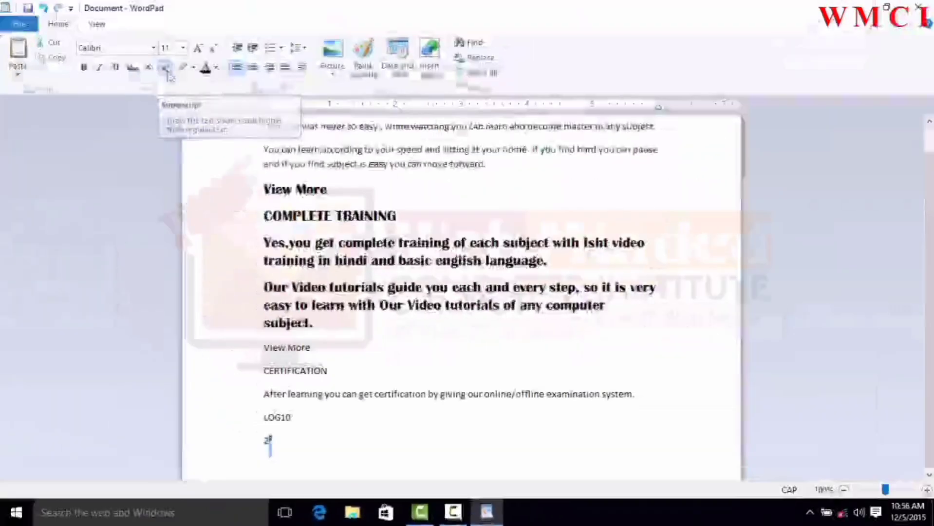
{"action": "left_click", "coordinate": [166, 68]}
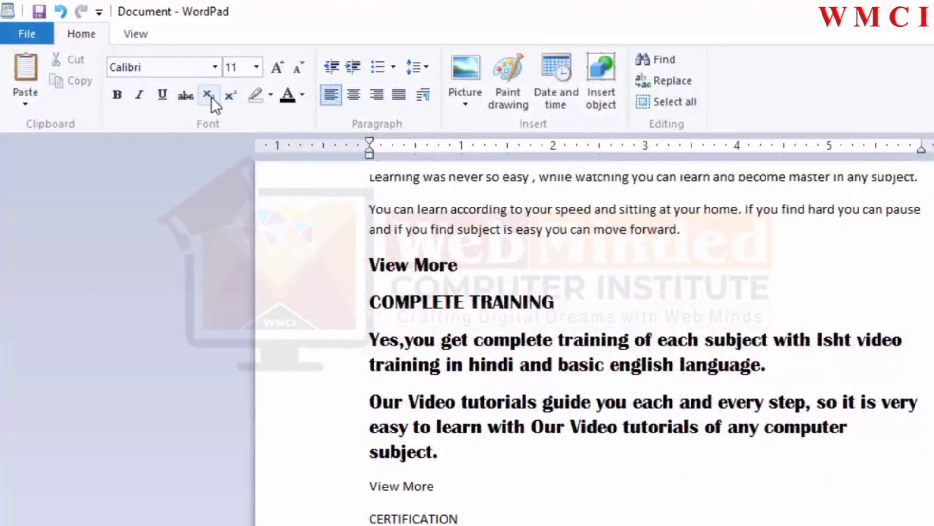
{"action": "scroll", "coordinate": [271, 98], "scroll_direction": "up", "scroll_amount": 1}
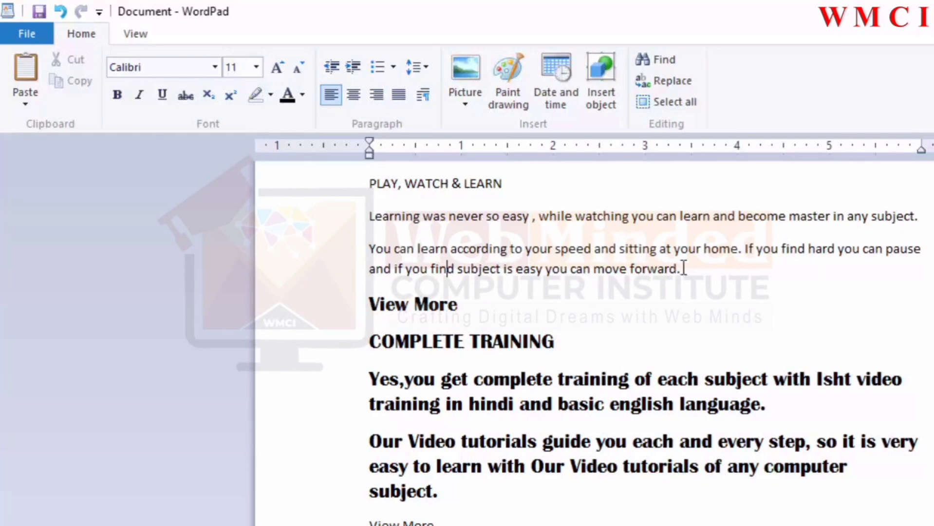
Step: Highlight the first three paragraphs in yellow
{"action": "left_click_drag", "start_coordinate": [663, 268], "coordinate": [356, 190]}
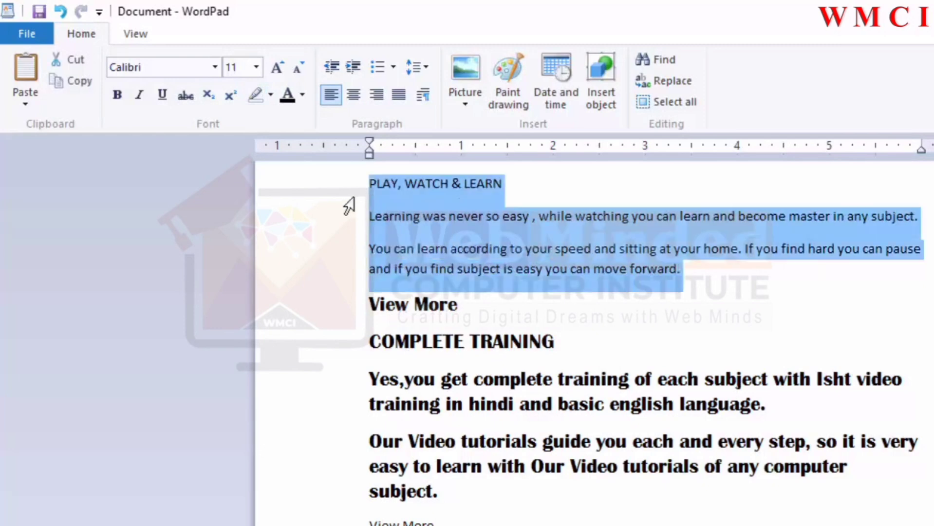
{"action": "left_click", "coordinate": [270, 94]}
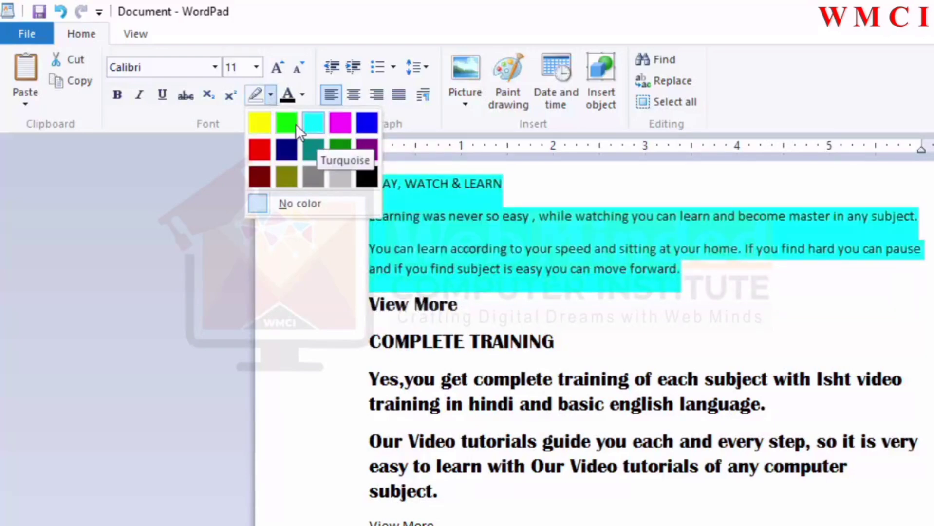
{"action": "left_click", "coordinate": [261, 122]}
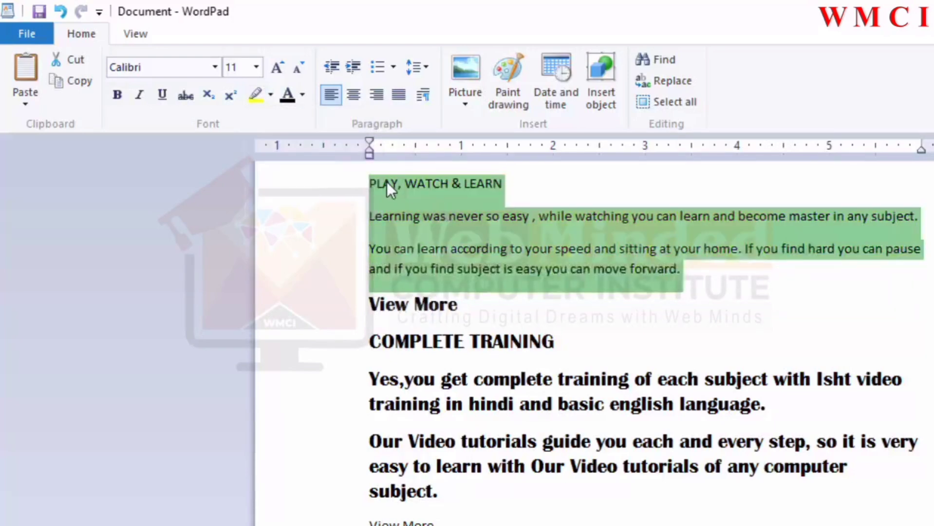
{"action": "left_click", "coordinate": [402, 206]}
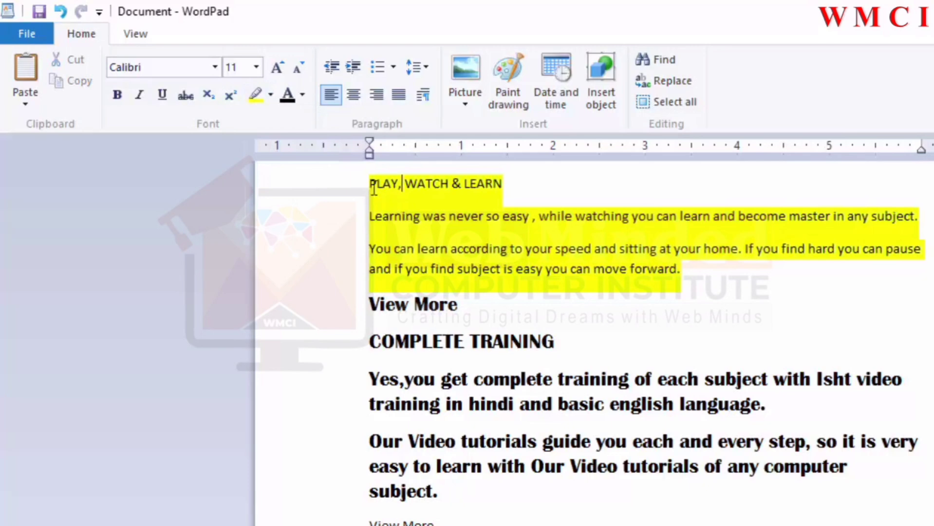
Step: Color the text from View More through the first bold paragraph purple
{"action": "left_click", "coordinate": [364, 308]}
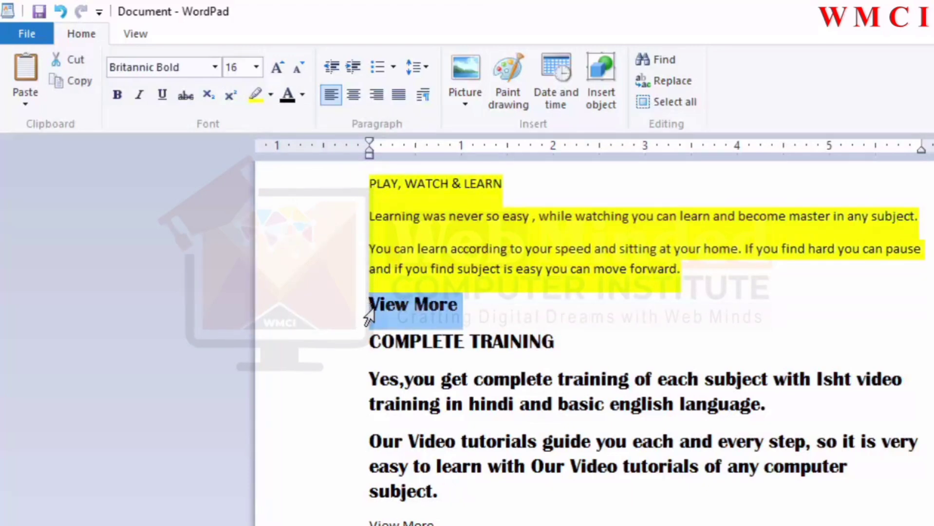
{"action": "left_click_drag", "start_coordinate": [369, 324], "coordinate": [393, 414]}
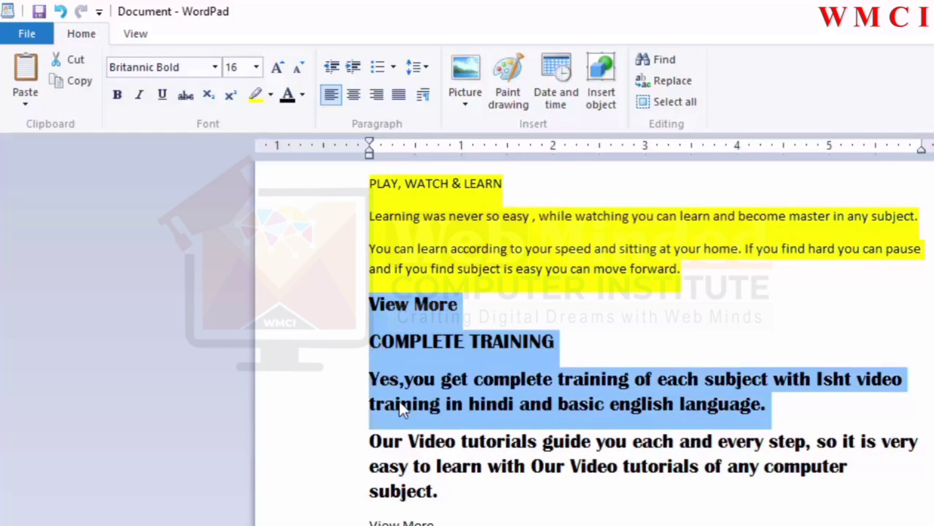
{"action": "left_click", "coordinate": [306, 98]}
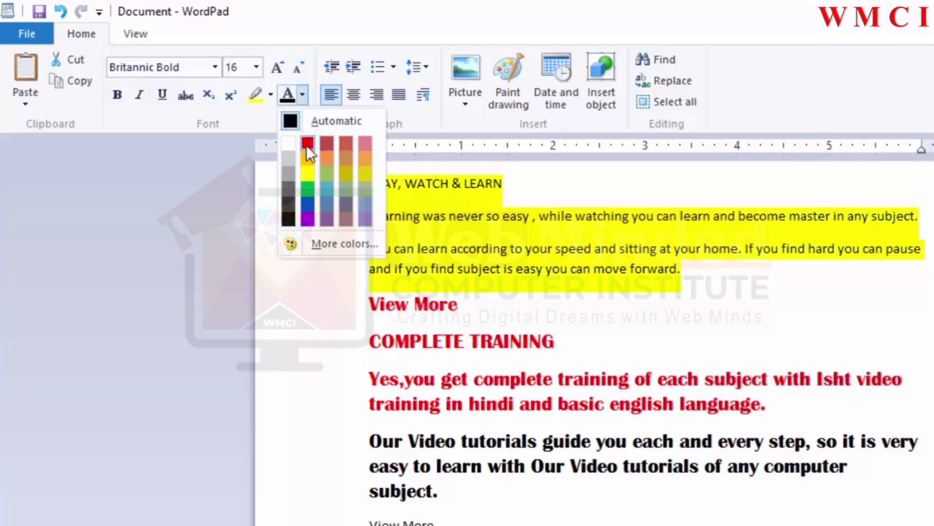
{"action": "left_click", "coordinate": [308, 219]}
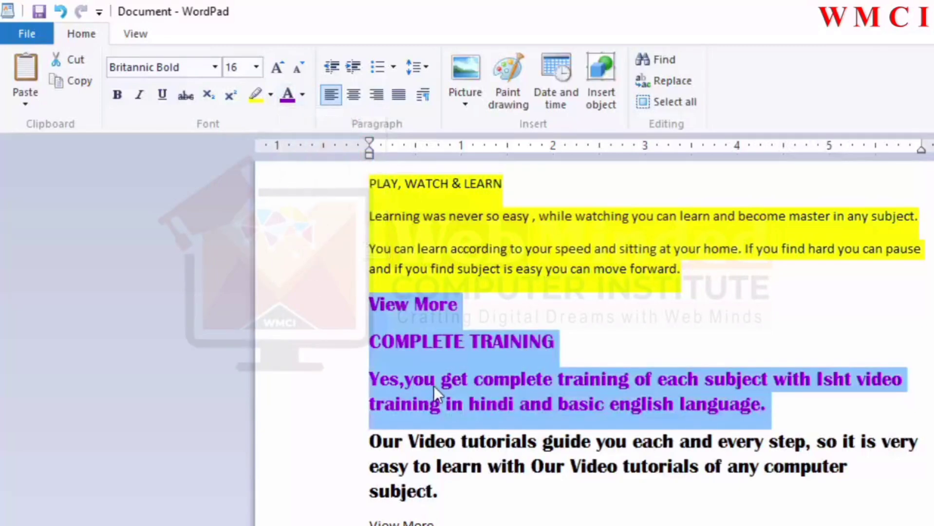
{"action": "left_click", "coordinate": [486, 416]}
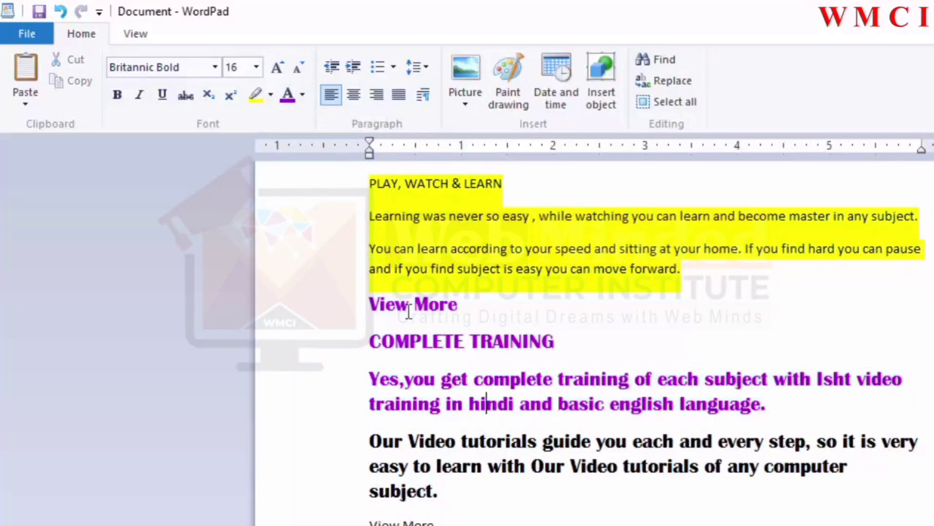
Step: Reset the font color of those lines to Automatic
{"action": "left_click_drag", "start_coordinate": [358, 312], "coordinate": [721, 405]}
{"action": "left_click", "coordinate": [305, 92]}
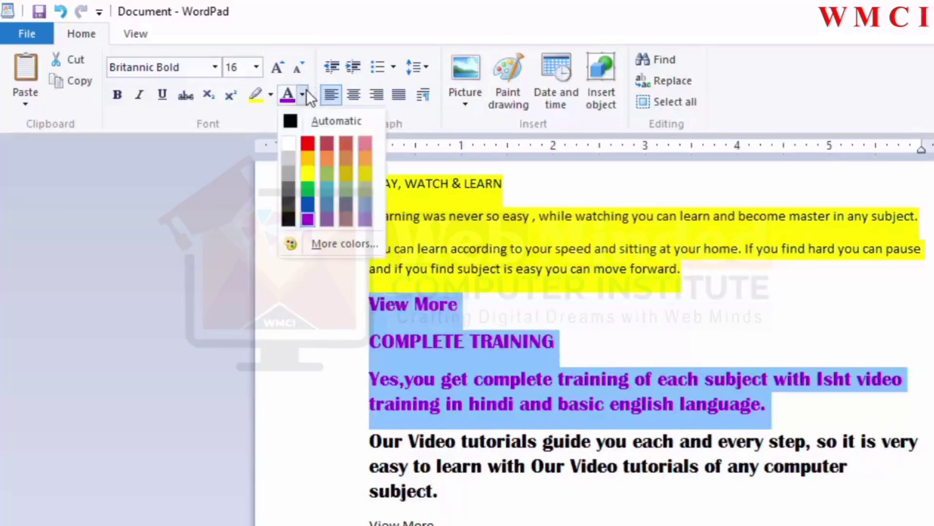
{"action": "left_click", "coordinate": [314, 118]}
Step: Remove the highlight from the first three paragraphs by choosing No color
{"action": "left_click_drag", "start_coordinate": [692, 268], "coordinate": [388, 174]}
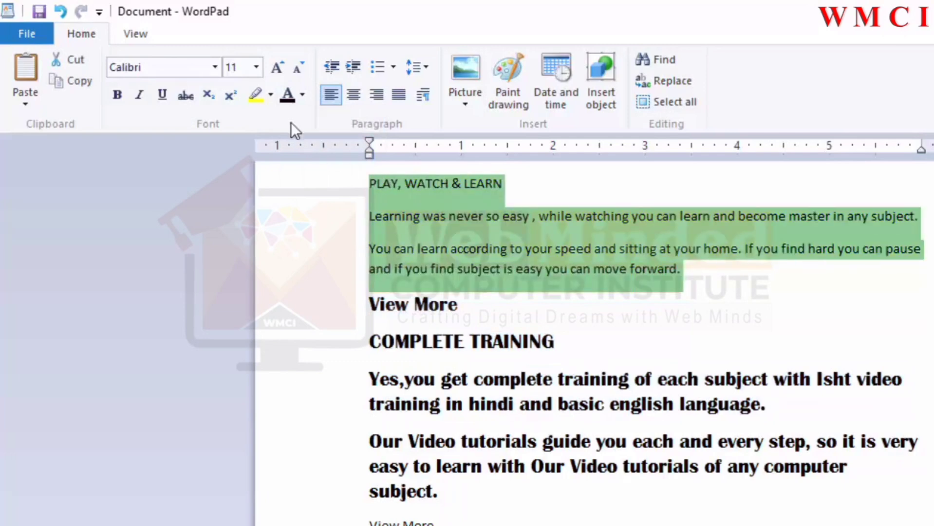
{"action": "left_click", "coordinate": [271, 95]}
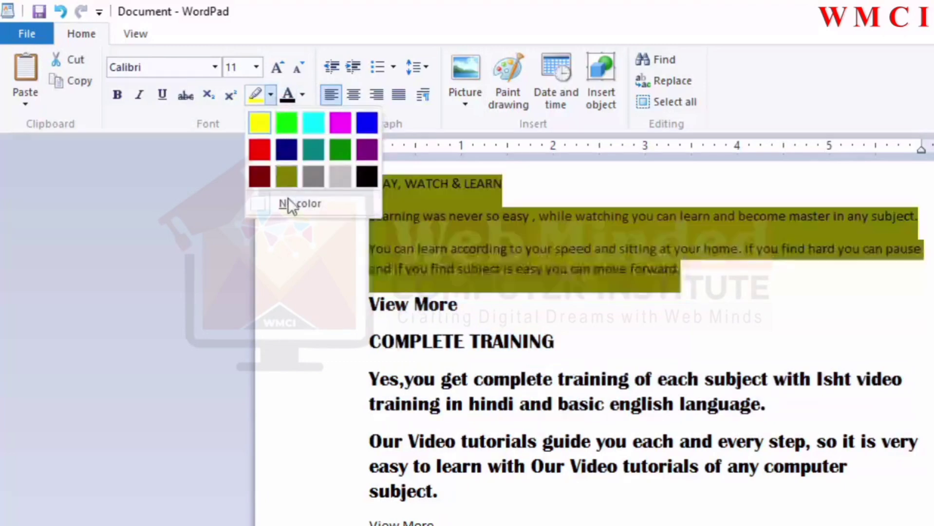
{"action": "left_click", "coordinate": [288, 205]}
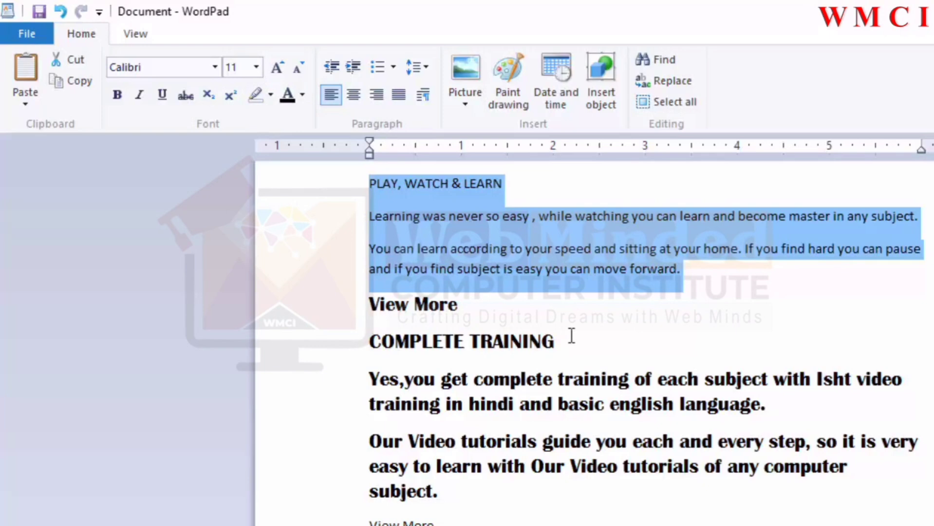
Step: Select the paragraphs from COMPLETE TRAINING to the end and increase their indent six times
{"action": "left_click", "coordinate": [823, 466]}
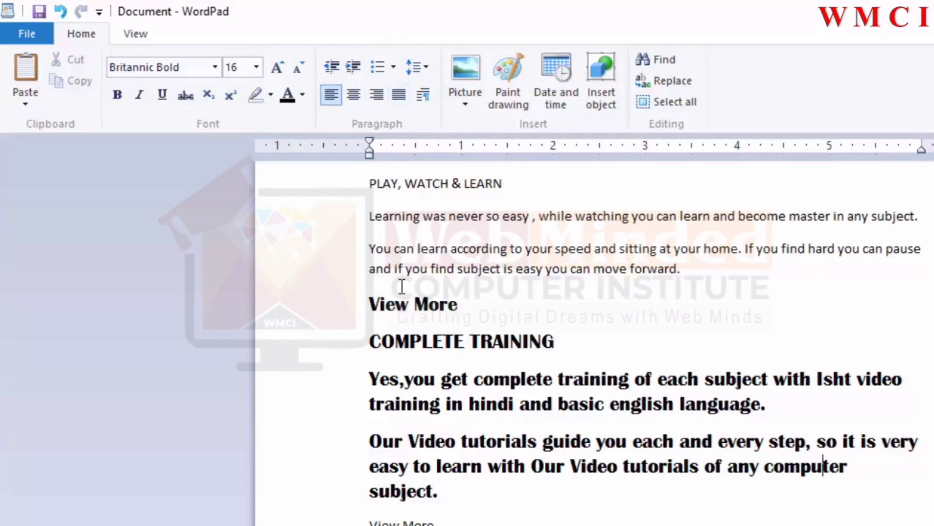
{"action": "left_click_drag", "start_coordinate": [441, 500], "coordinate": [370, 355]}
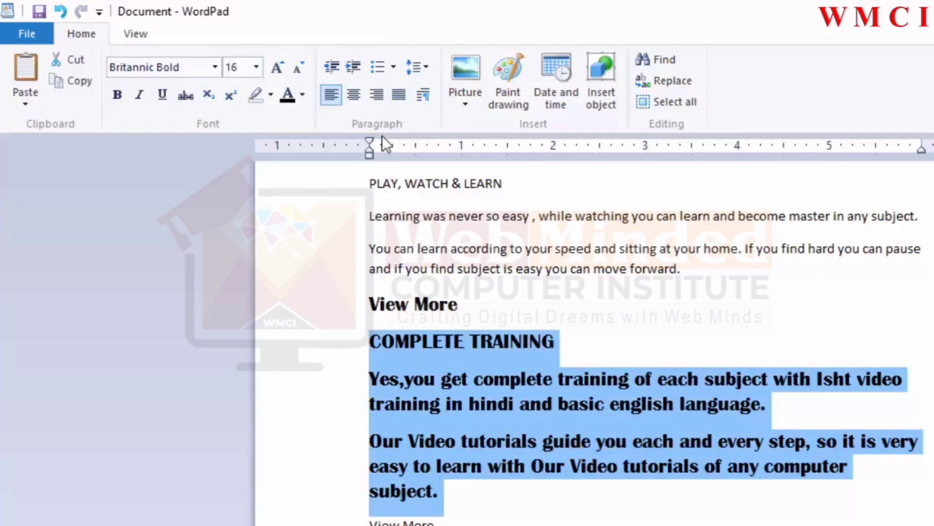
{"action": "left_click", "coordinate": [354, 66]}
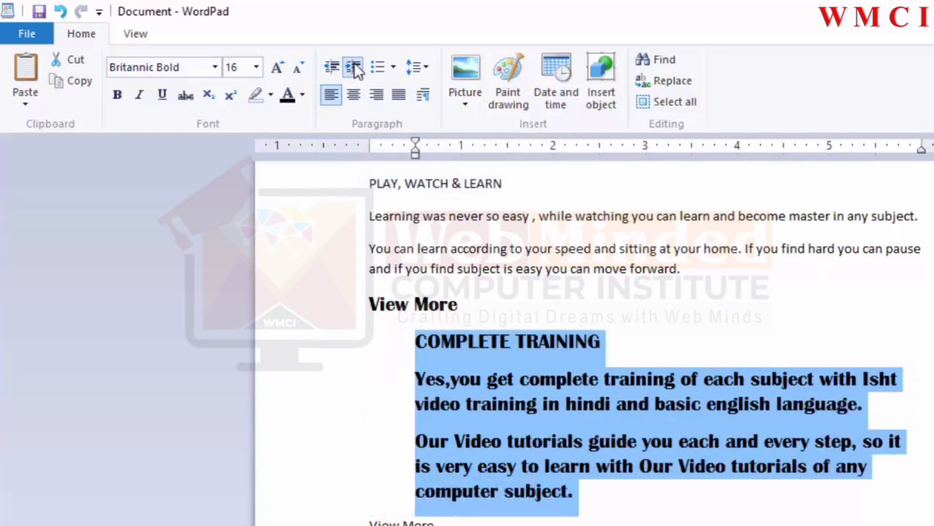
{"action": "left_click", "coordinate": [354, 66]}
{"action": "left_click", "coordinate": [354, 66]}
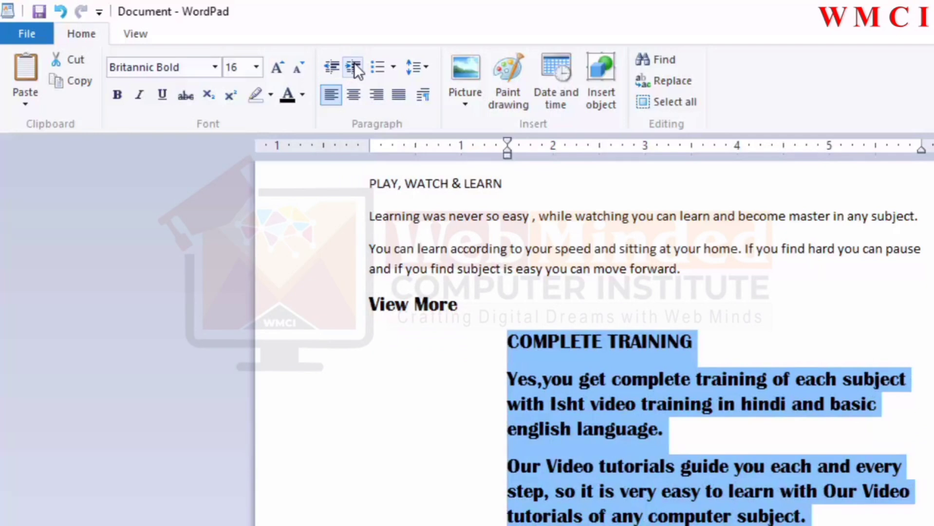
{"action": "left_click", "coordinate": [354, 66]}
{"action": "left_click", "coordinate": [354, 66]}
{"action": "left_click", "coordinate": [354, 66]}
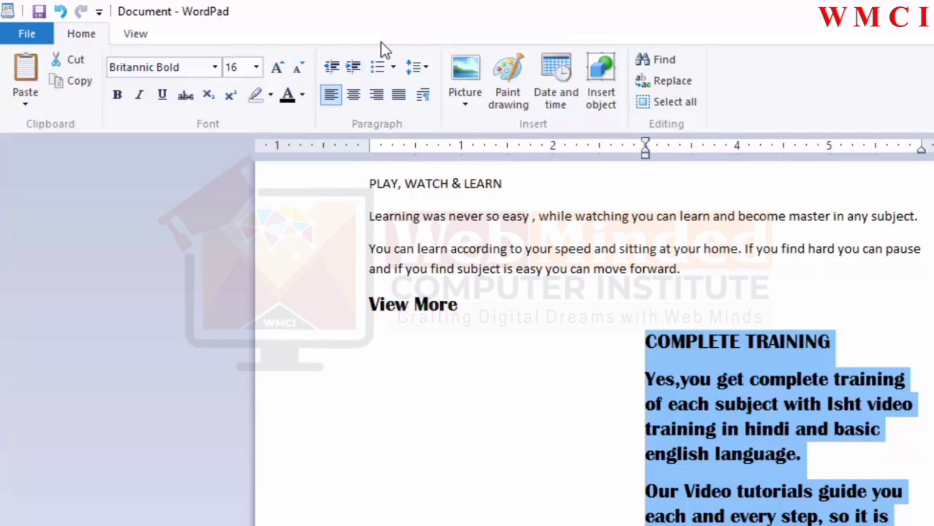
Step: Decrease the selected paragraphs' indent six times
{"action": "left_click", "coordinate": [336, 66]}
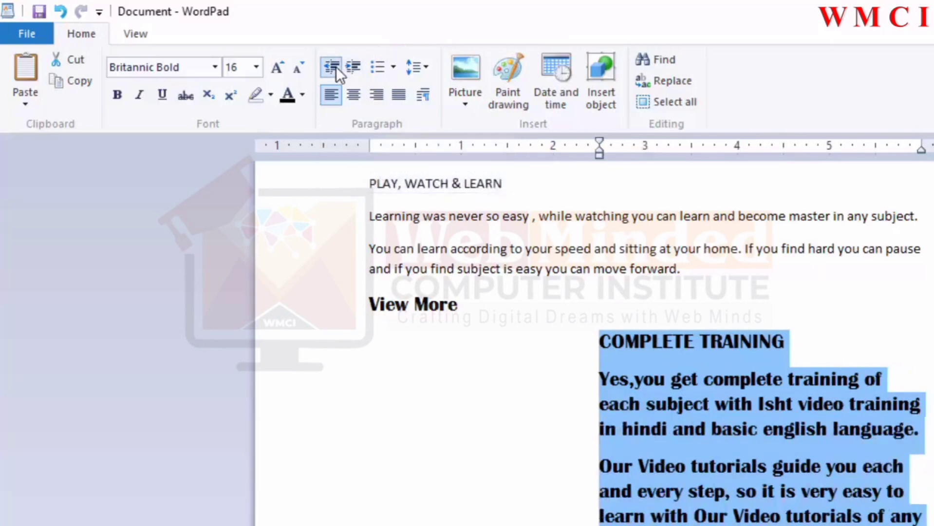
{"action": "left_click", "coordinate": [336, 66]}
{"action": "left_click", "coordinate": [335, 67]}
{"action": "left_click", "coordinate": [335, 66]}
{"action": "left_click", "coordinate": [336, 66]}
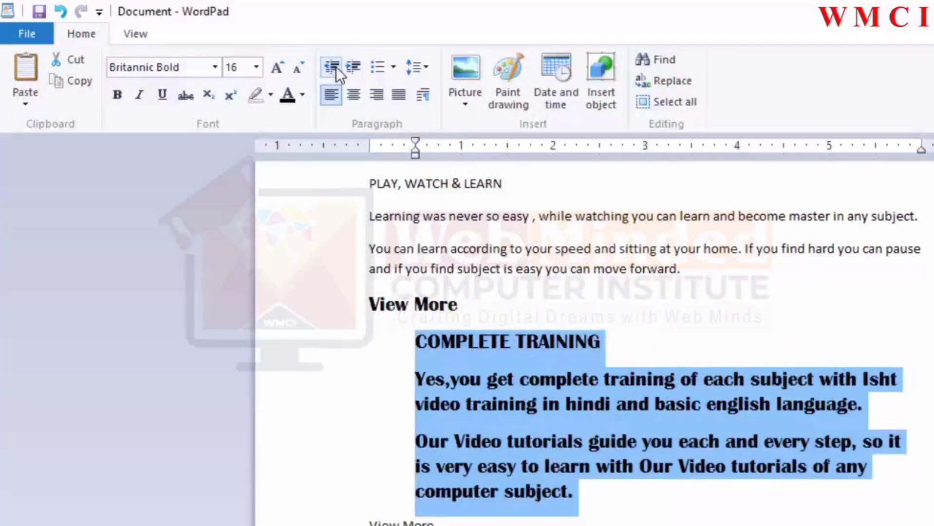
{"action": "left_click", "coordinate": [336, 66]}
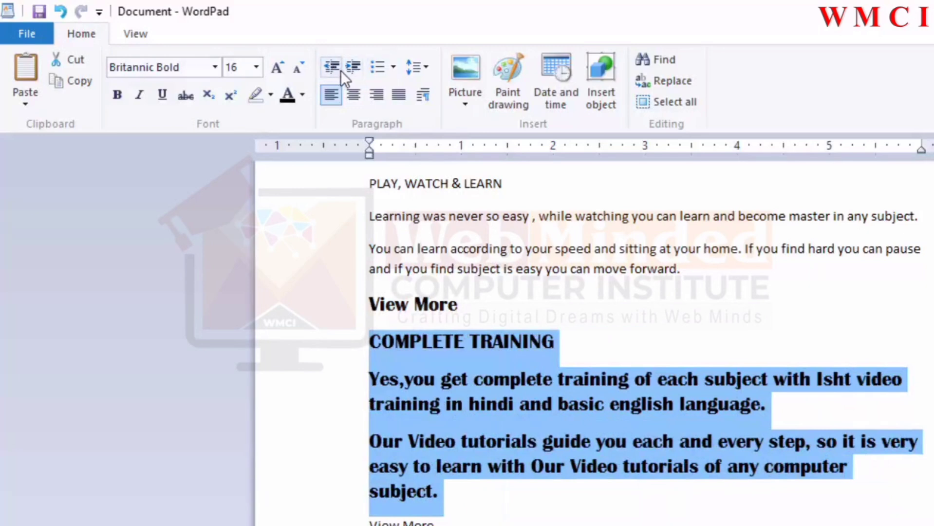
Step: Toggle bullets on the selected paragraphs, then set the list style to None
{"action": "left_click", "coordinate": [377, 67]}
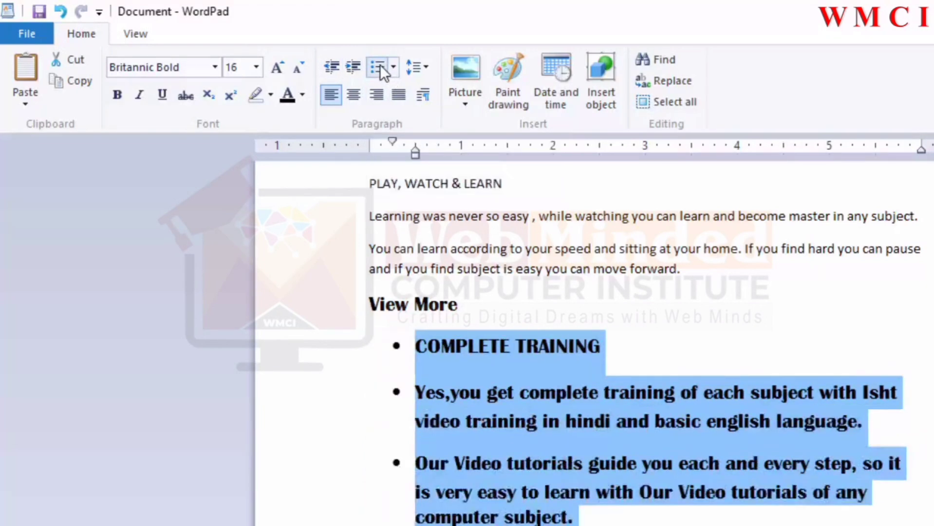
{"action": "left_click", "coordinate": [375, 66]}
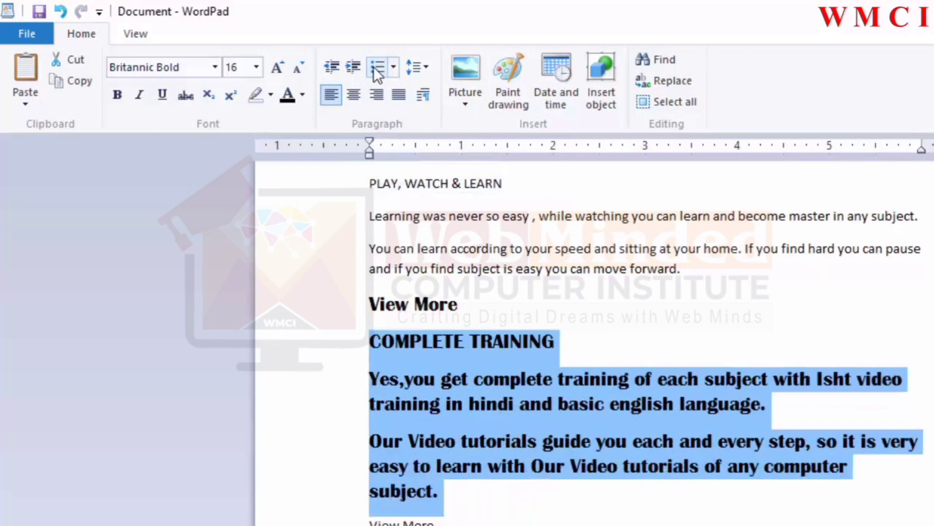
{"action": "left_click", "coordinate": [375, 67]}
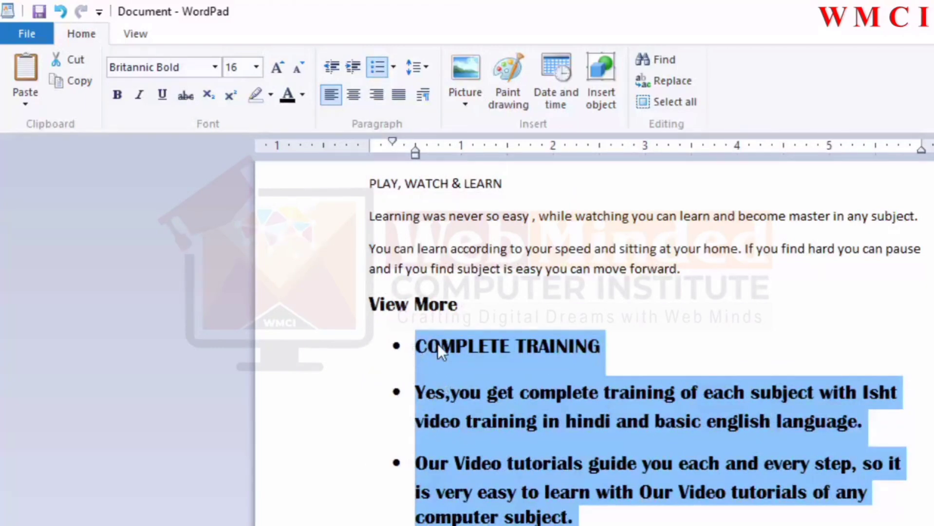
{"action": "left_click", "coordinate": [394, 69]}
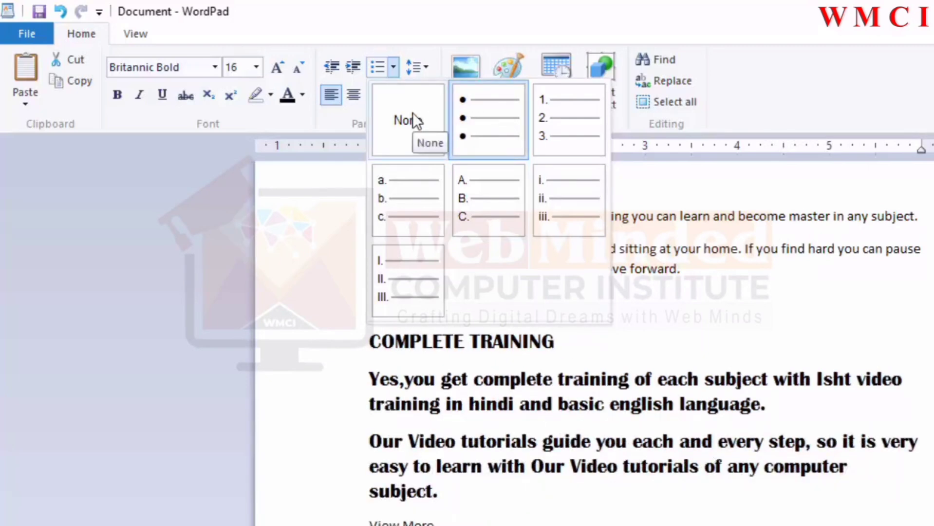
{"action": "left_click", "coordinate": [413, 113]}
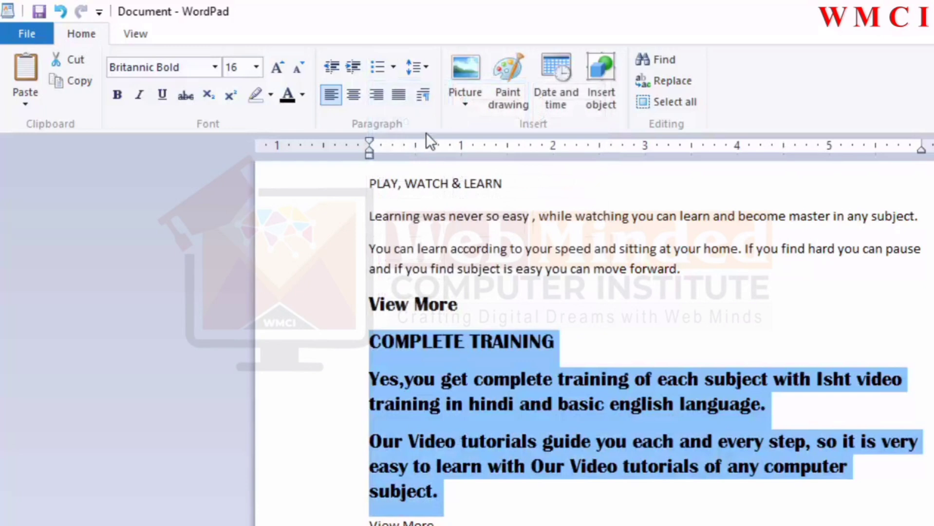
Step: Set the selected paragraphs' line spacing to 2, then to 1.0
{"action": "left_click", "coordinate": [421, 68]}
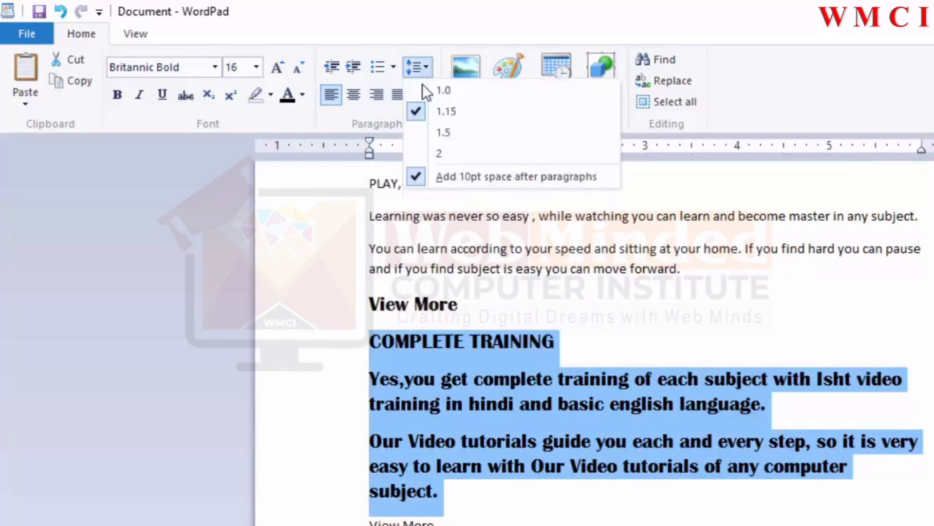
{"action": "left_click", "coordinate": [435, 154]}
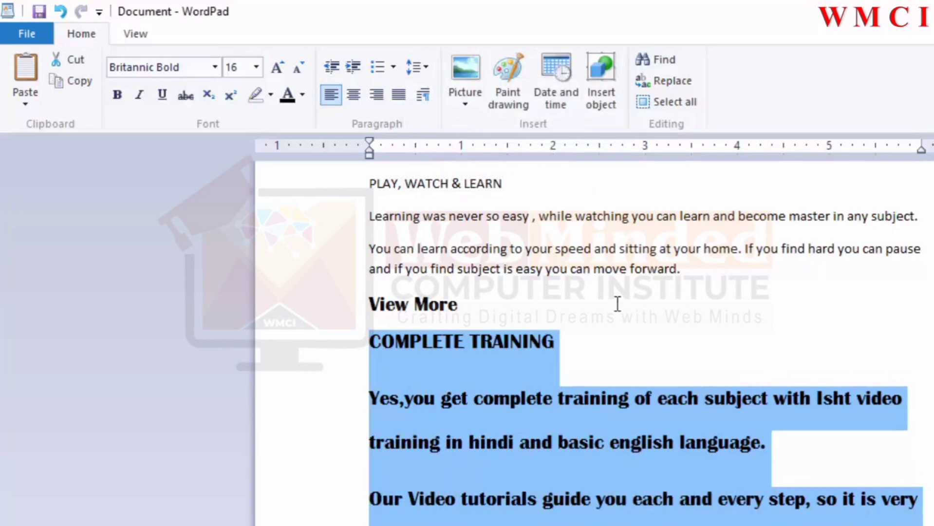
{"action": "left_click", "coordinate": [420, 75]}
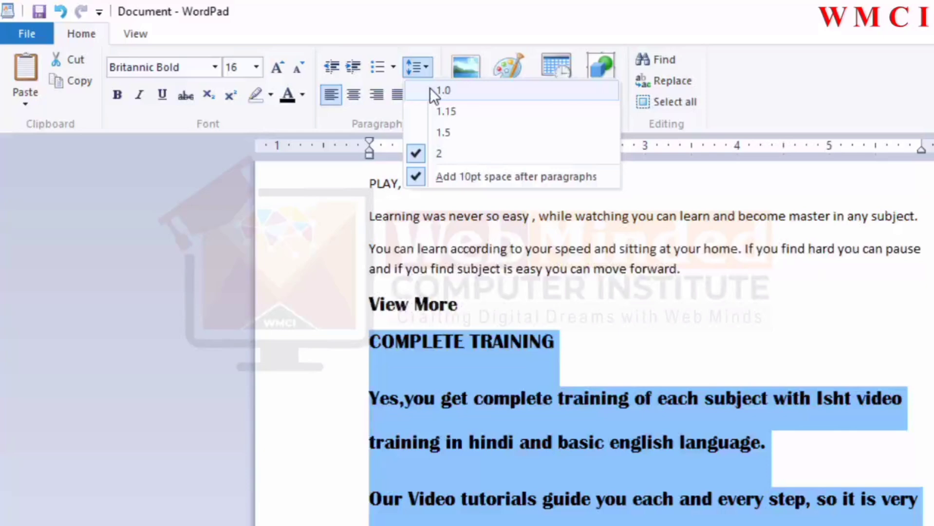
{"action": "left_click", "coordinate": [430, 90]}
Step: Set the selected paragraphs' line spacing to 1.5
{"action": "left_click", "coordinate": [428, 64]}
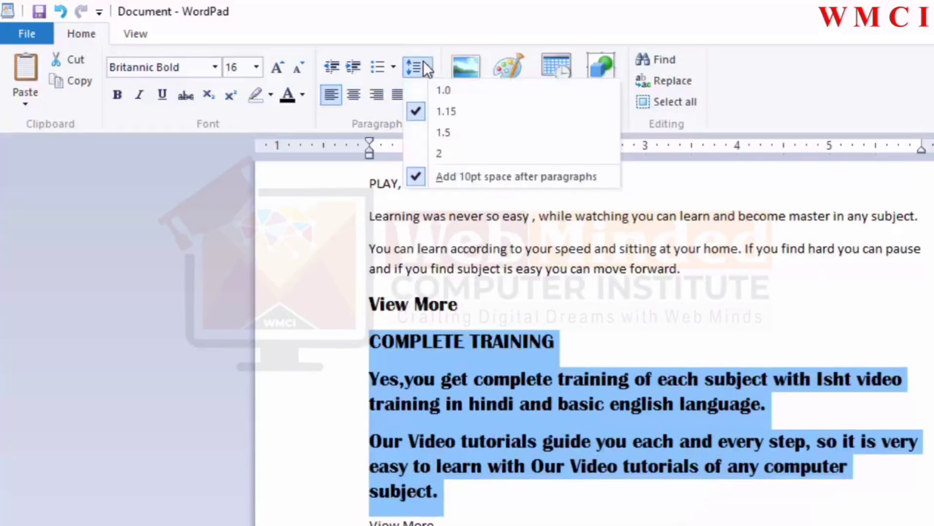
{"action": "left_click", "coordinate": [445, 129]}
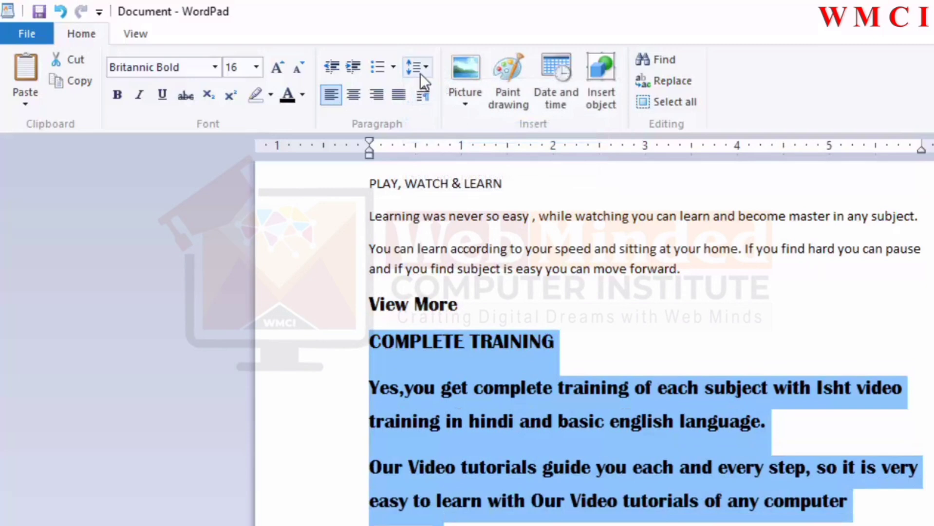
Step: Cycle the selected paragraphs through center, right, center and left alignment, then justify them
{"action": "left_click", "coordinate": [353, 94]}
{"action": "left_click", "coordinate": [376, 95]}
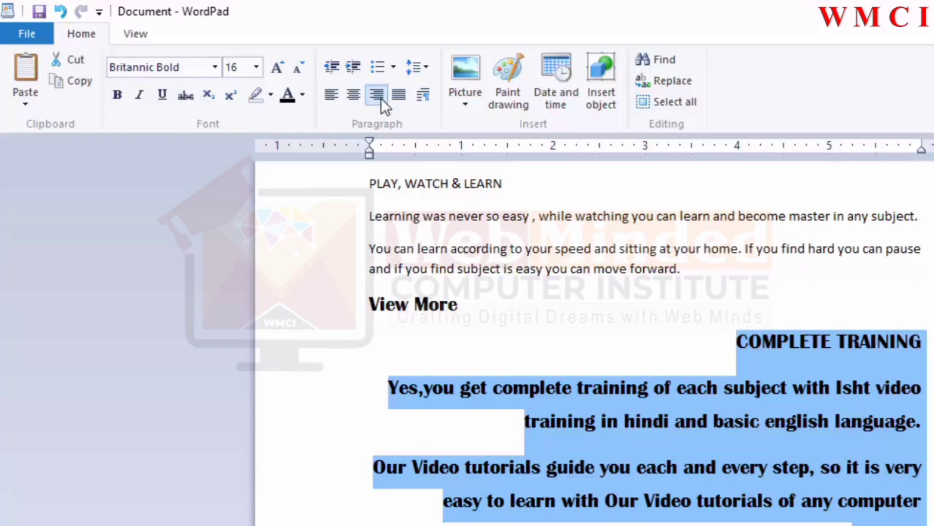
{"action": "left_click", "coordinate": [357, 98]}
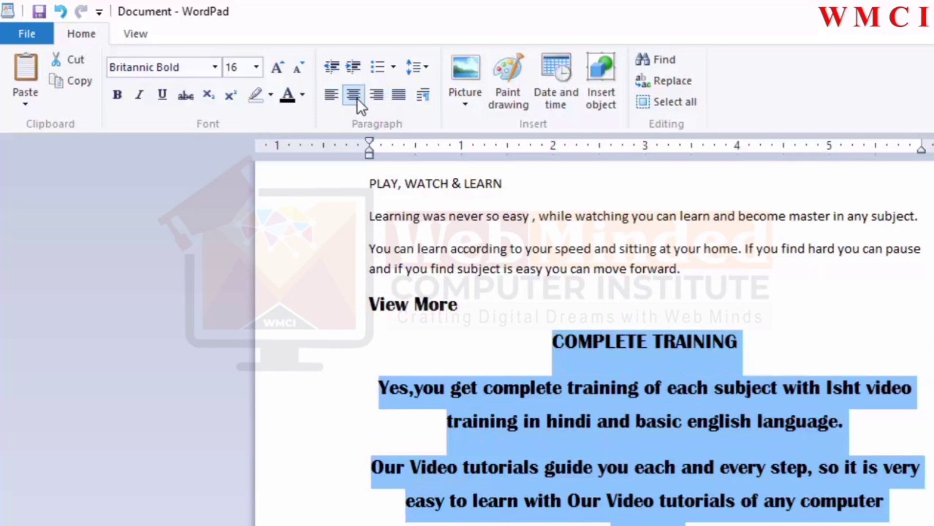
{"action": "left_click", "coordinate": [336, 98]}
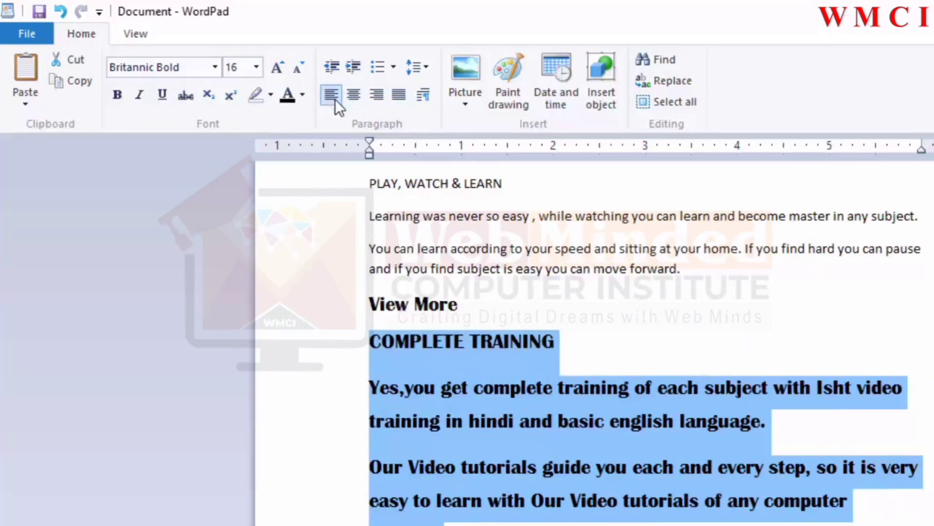
{"action": "left_click", "coordinate": [399, 98]}
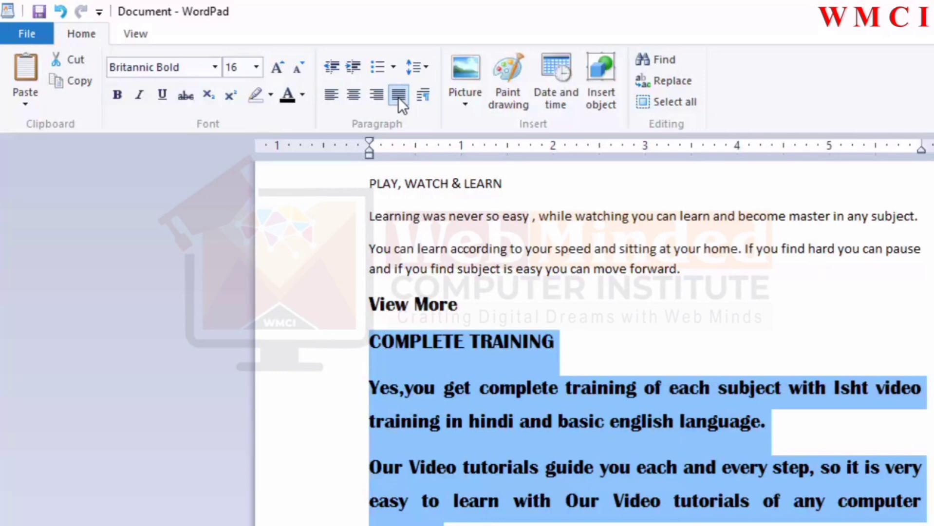
Step: Left-align the selected paragraphs, then justify them again
{"action": "left_click", "coordinate": [335, 99]}
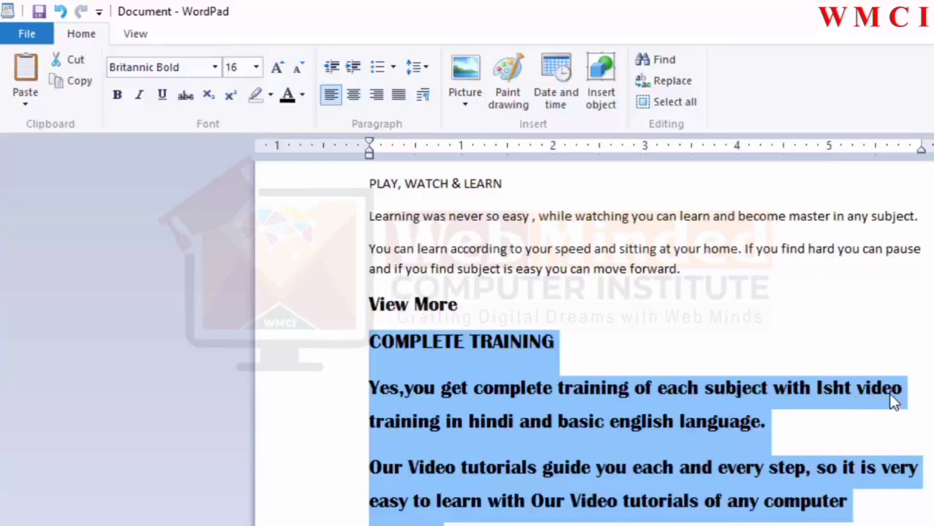
{"action": "left_click", "coordinate": [400, 96]}
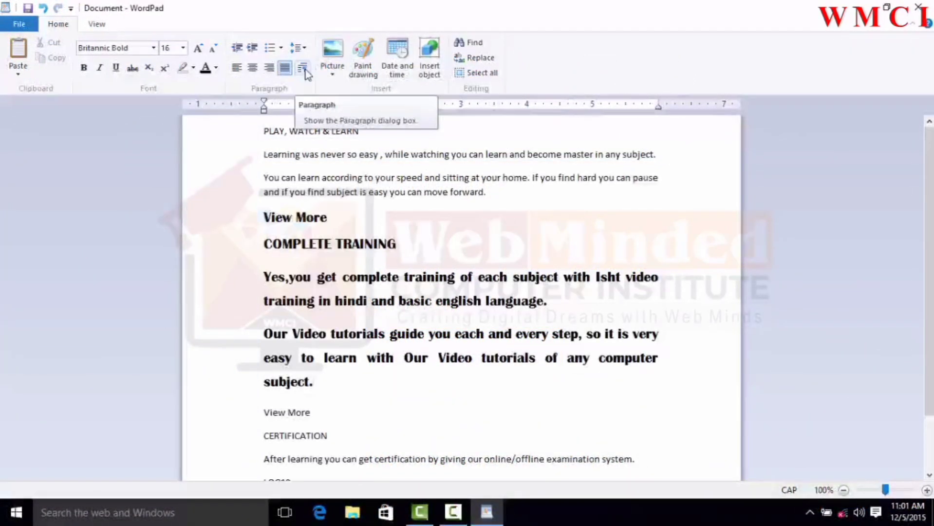
Step: Select the paragraphs from View More to the end of the tutorial paragraph and set indentation to 2" left, 1" right, 2" first line
{"action": "left_click_drag", "start_coordinate": [322, 384], "coordinate": [243, 239]}
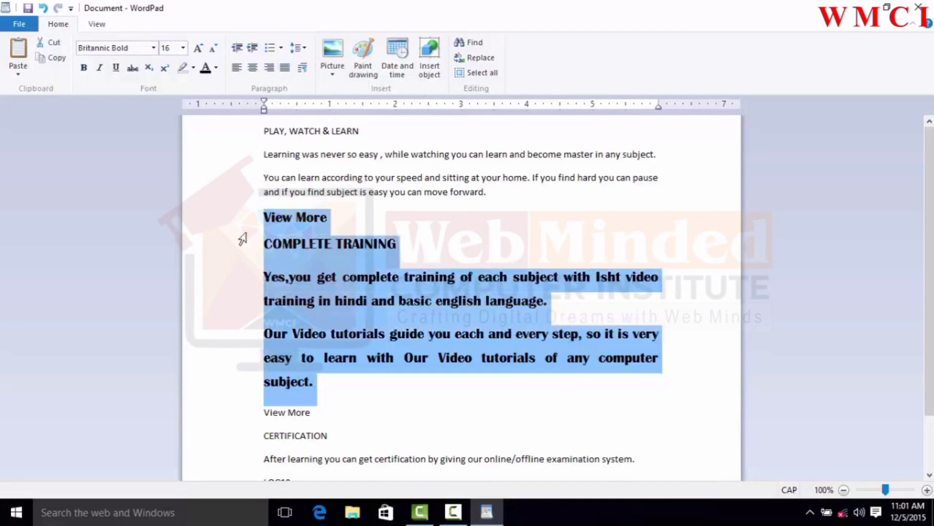
{"action": "left_click", "coordinate": [303, 71]}
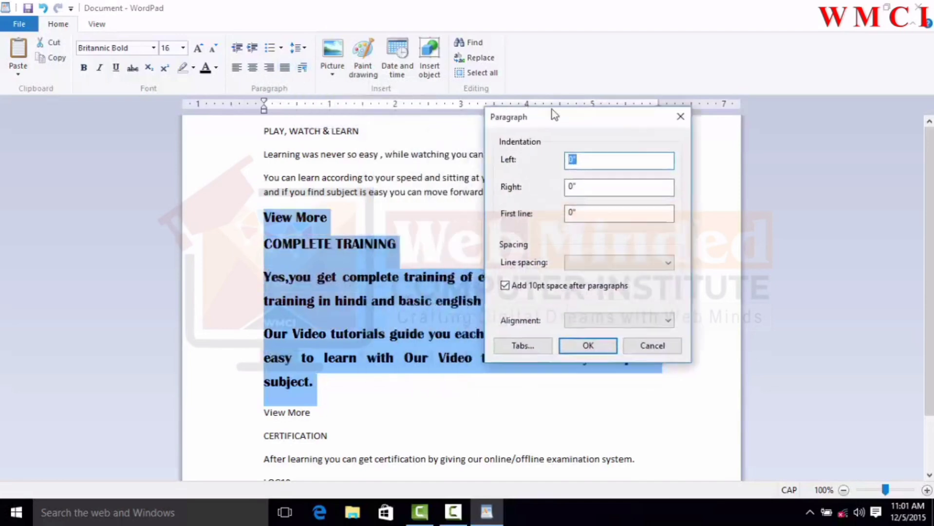
{"action": "left_click_drag", "start_coordinate": [553, 115], "coordinate": [564, 106]}
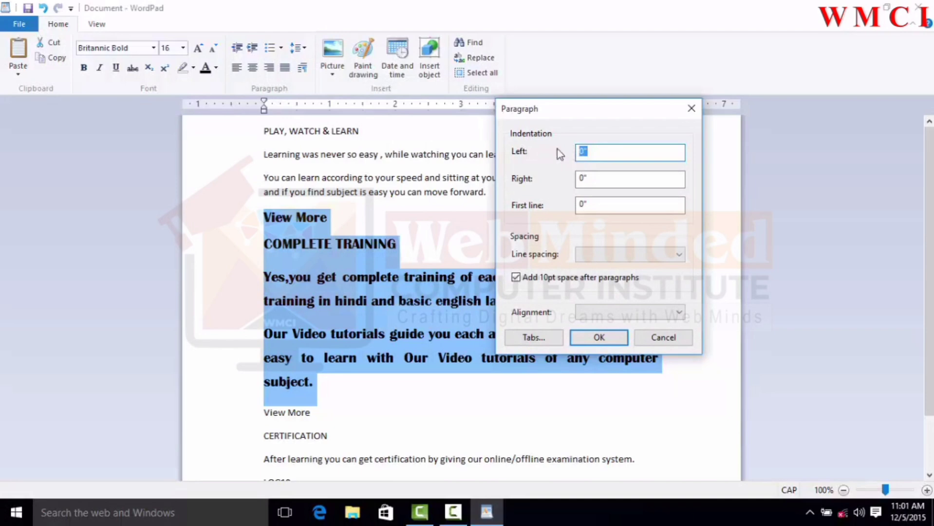
{"action": "left_click", "coordinate": [581, 153]}
{"action": "double_click", "coordinate": [581, 152]}
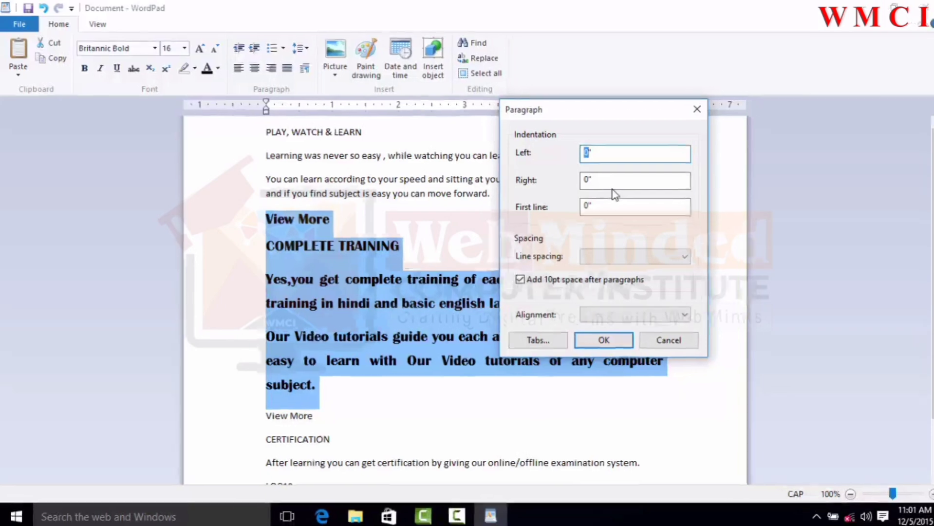
{"action": "type", "text": "2"}
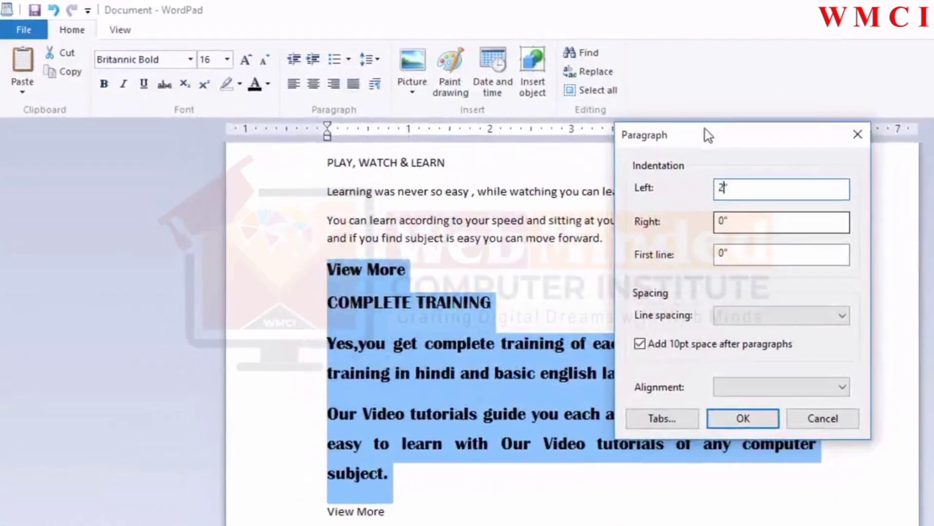
{"action": "left_click", "coordinate": [721, 221]}
{"action": "double_click", "coordinate": [721, 222]}
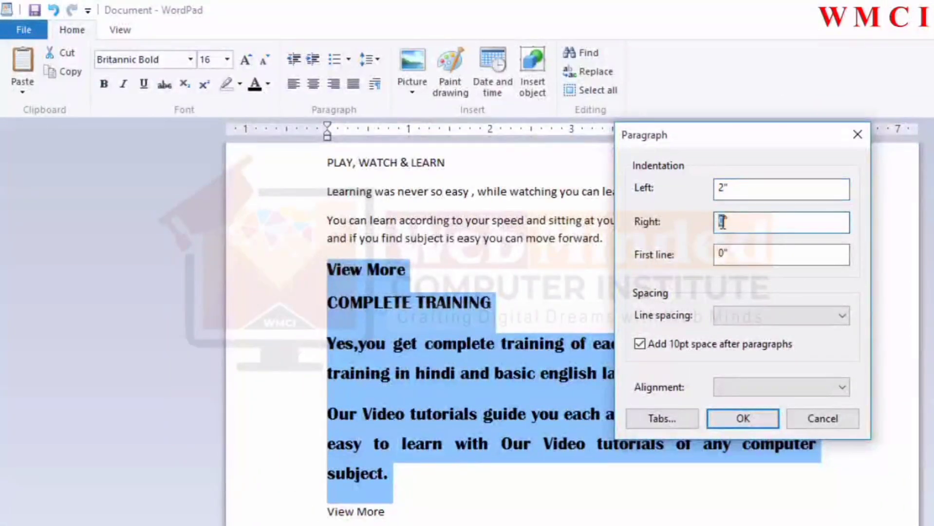
{"action": "type", "text": "1"}
{"action": "left_click", "coordinate": [721, 255]}
{"action": "double_click", "coordinate": [722, 254]}
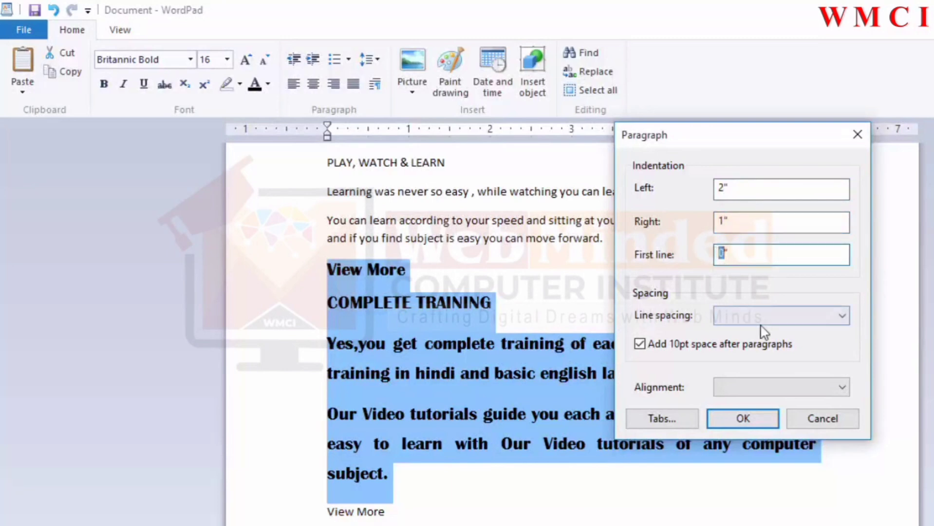
{"action": "type", "text": "2"}
Step: Set line spacing to 1.50 and alignment to Left in the Paragraph dialog and apply it
{"action": "left_click", "coordinate": [774, 319]}
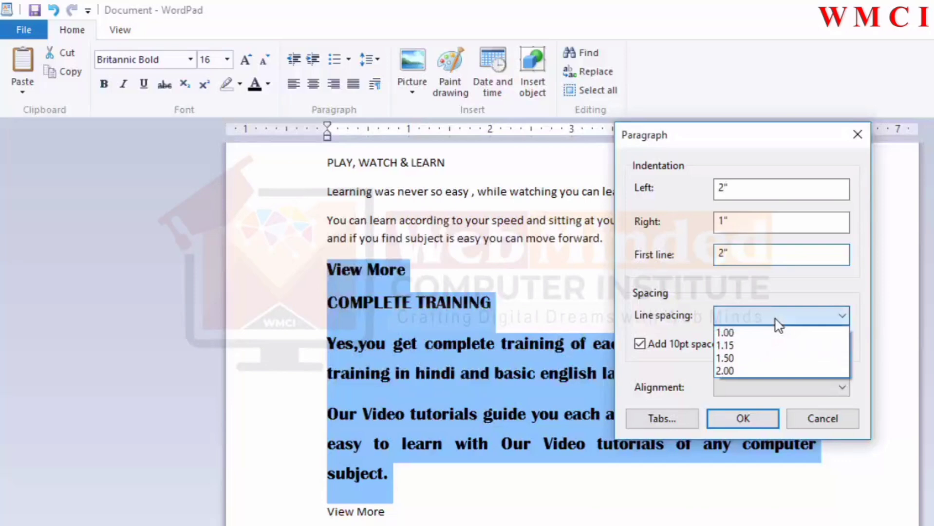
{"action": "left_click", "coordinate": [751, 357]}
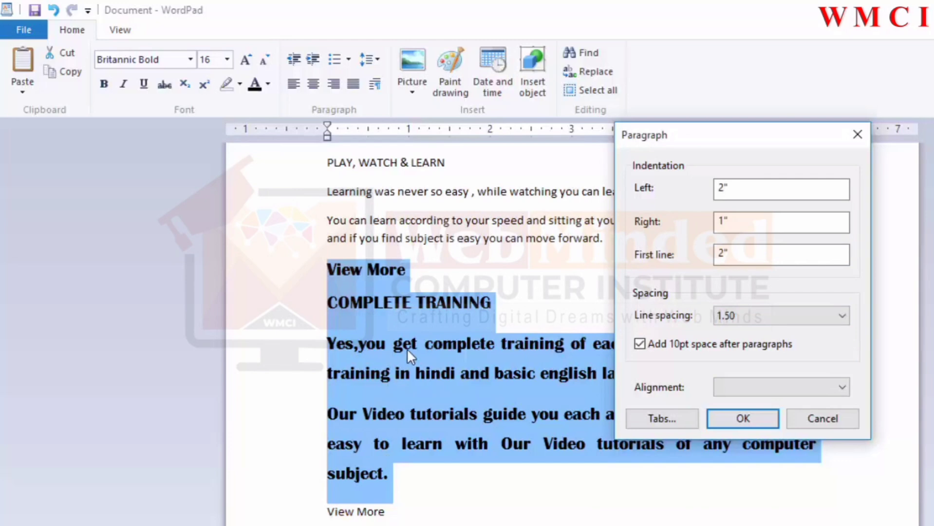
{"action": "left_click", "coordinate": [768, 387]}
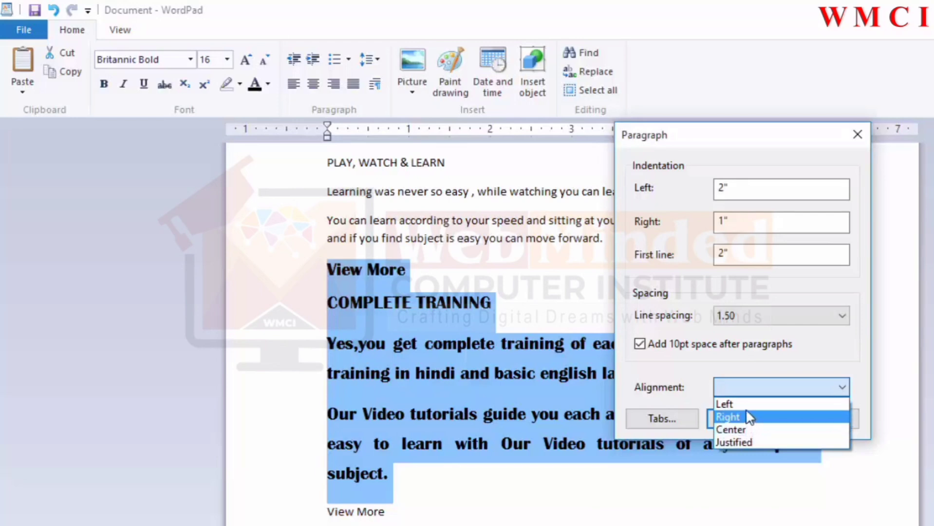
{"action": "left_click", "coordinate": [725, 404]}
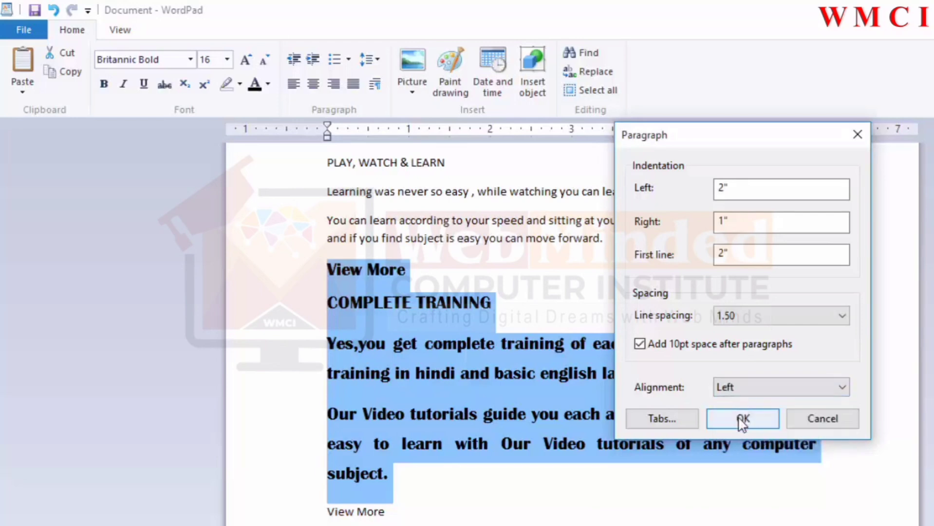
{"action": "left_click", "coordinate": [742, 415]}
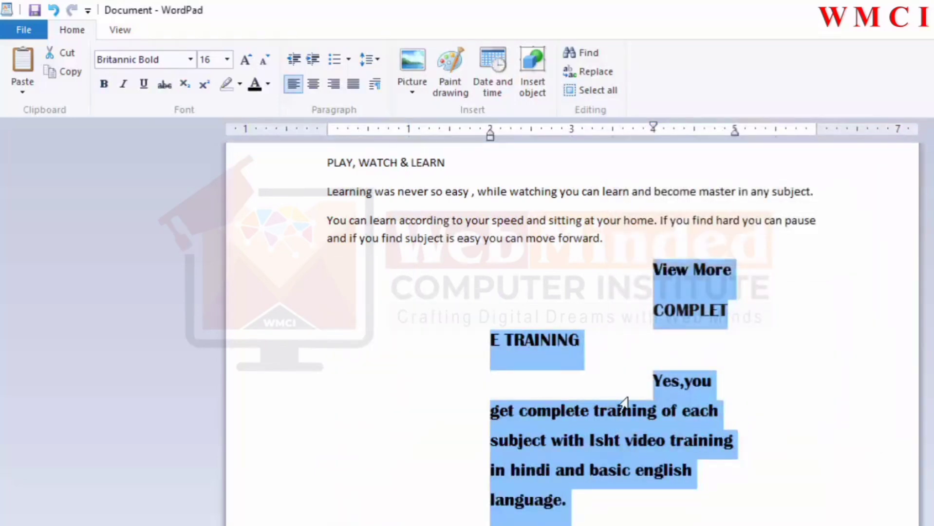
Step: Undo the recent paragraph formatting changes on the selected text step by step
{"action": "scroll", "coordinate": [622, 428], "scroll_direction": "down", "scroll_amount": 5}
{"action": "scroll", "coordinate": [624, 436], "scroll_direction": "up", "scroll_amount": 5}
{"action": "scroll", "coordinate": [675, 406], "scroll_direction": "down", "scroll_amount": 3}
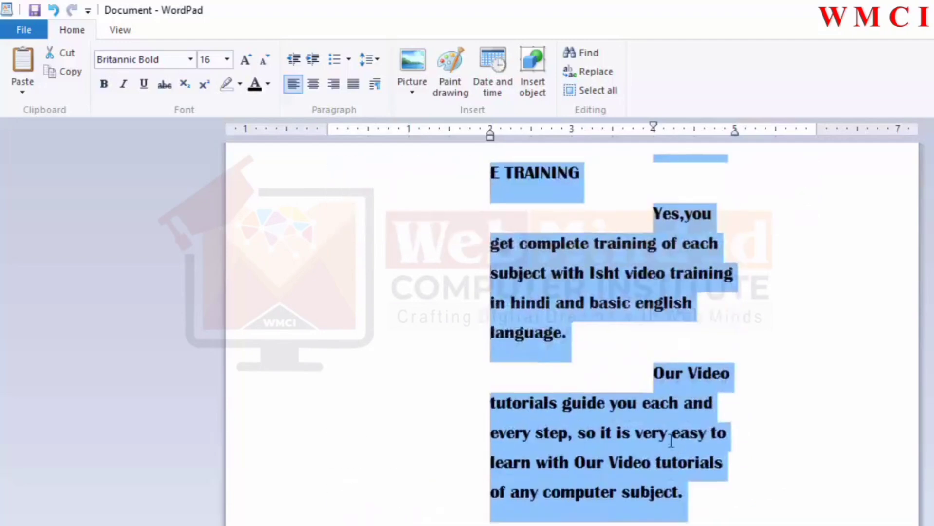
{"action": "scroll", "coordinate": [679, 408], "scroll_direction": "up", "scroll_amount": 2}
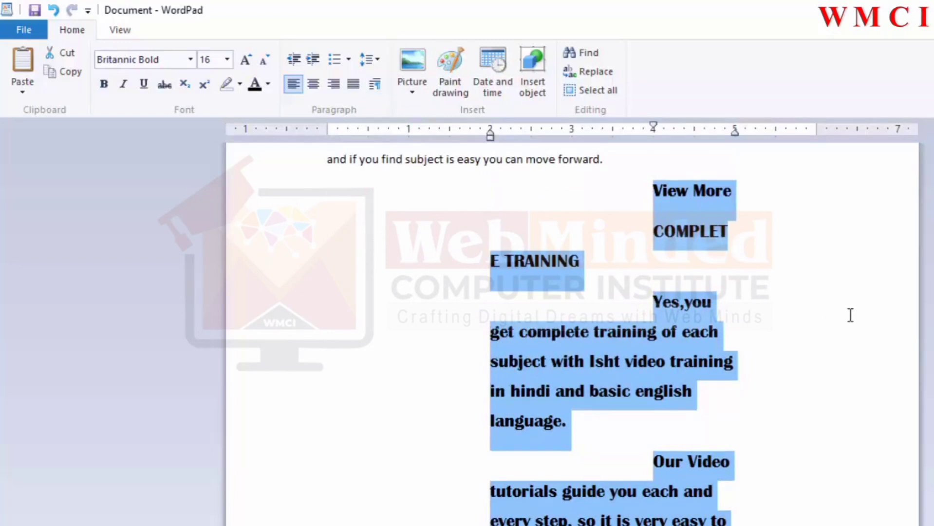
{"action": "key", "text": "ctrl+z"}
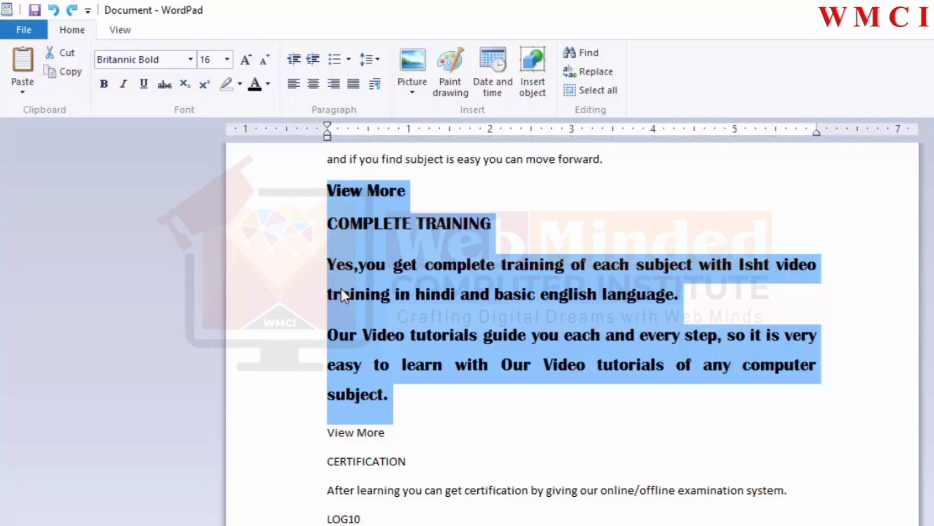
{"action": "left_click", "coordinate": [54, 12]}
{"action": "key", "text": "ctrl+y"}
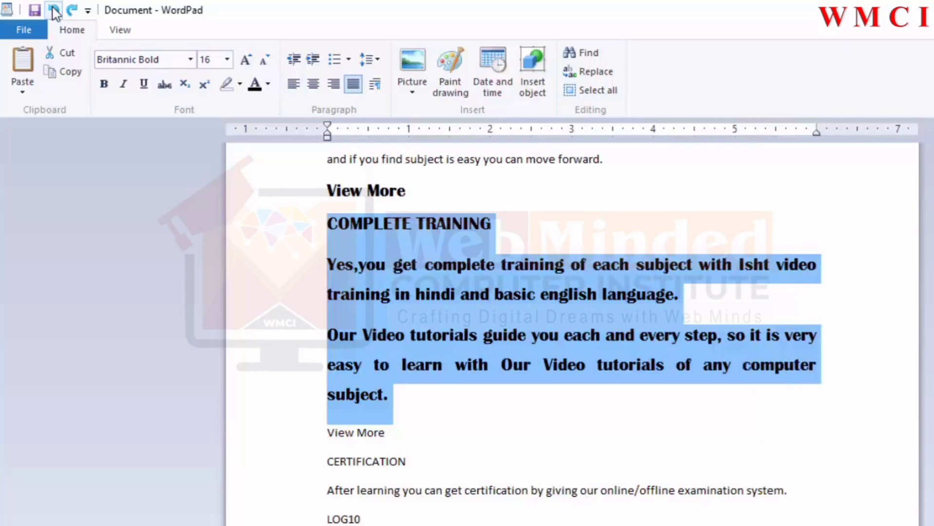
{"action": "left_click", "coordinate": [55, 12]}
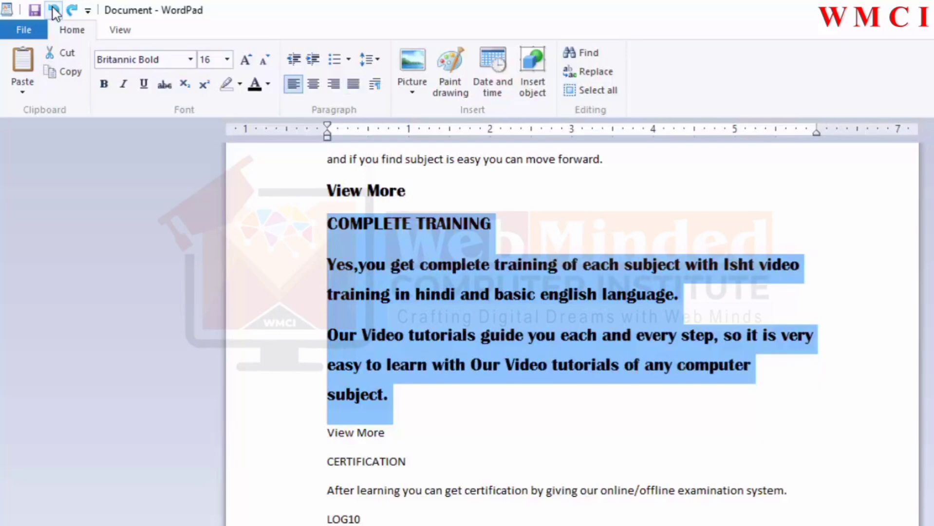
{"action": "left_click", "coordinate": [55, 12]}
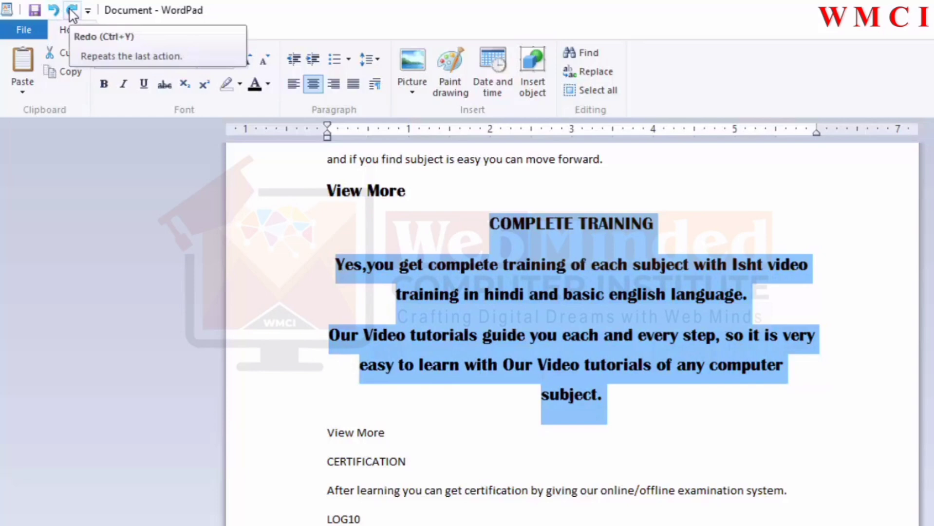
Step: Redo the undone formatting changes, then undo the paragraph indent and spacing settings again
{"action": "left_click", "coordinate": [72, 13]}
{"action": "left_click", "coordinate": [73, 14]}
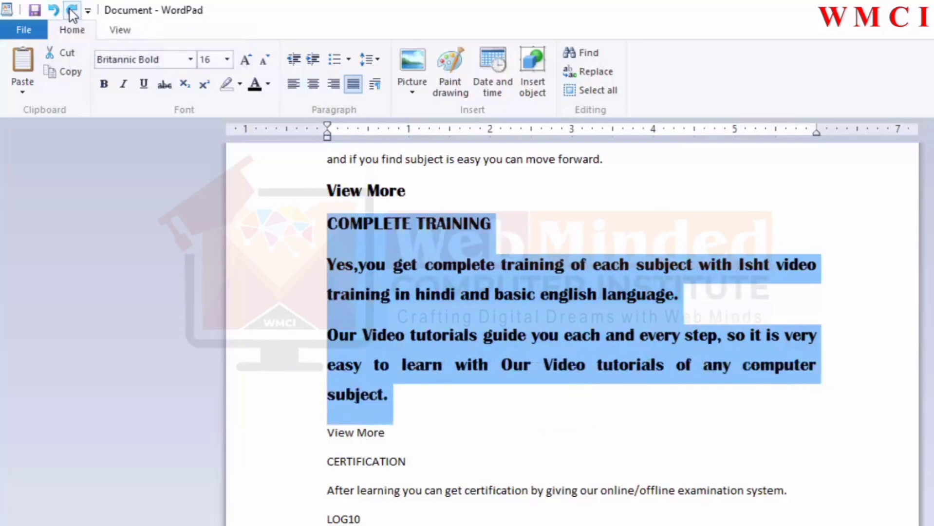
{"action": "left_click", "coordinate": [72, 13]}
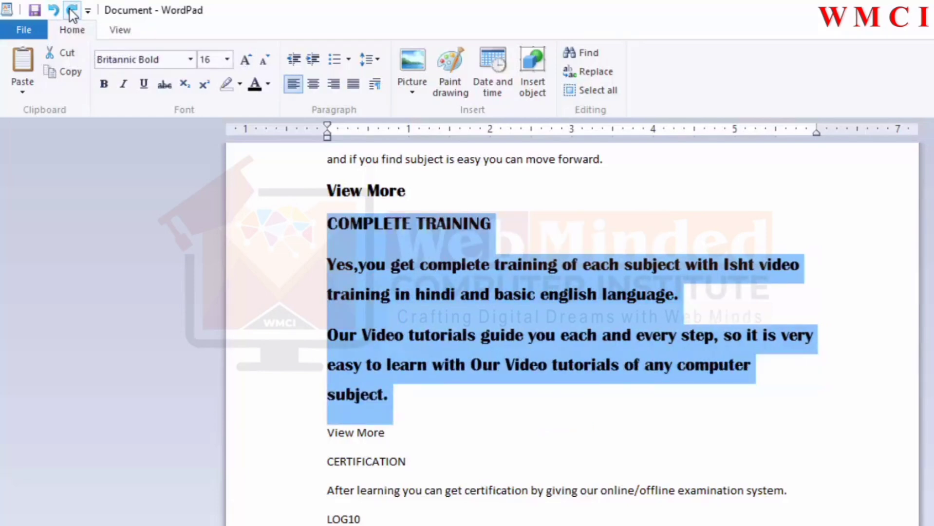
{"action": "left_click", "coordinate": [72, 14]}
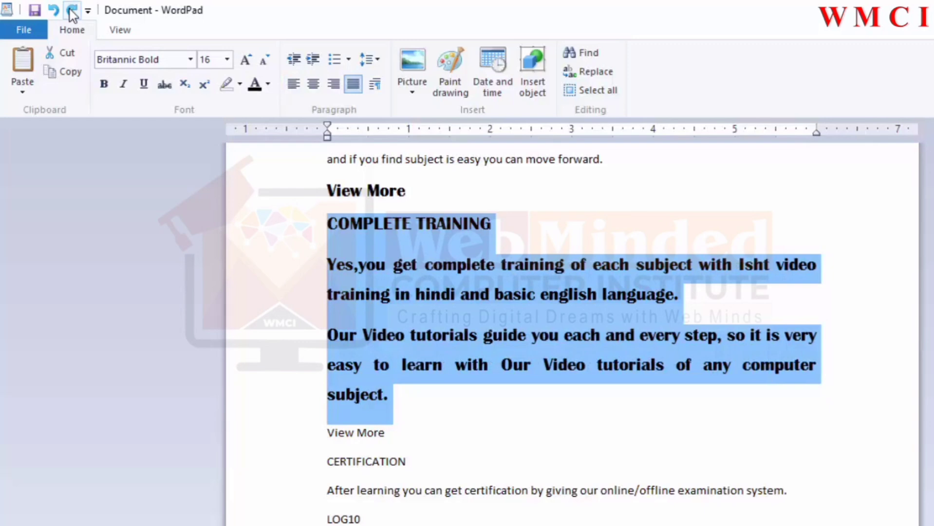
{"action": "left_click", "coordinate": [72, 14]}
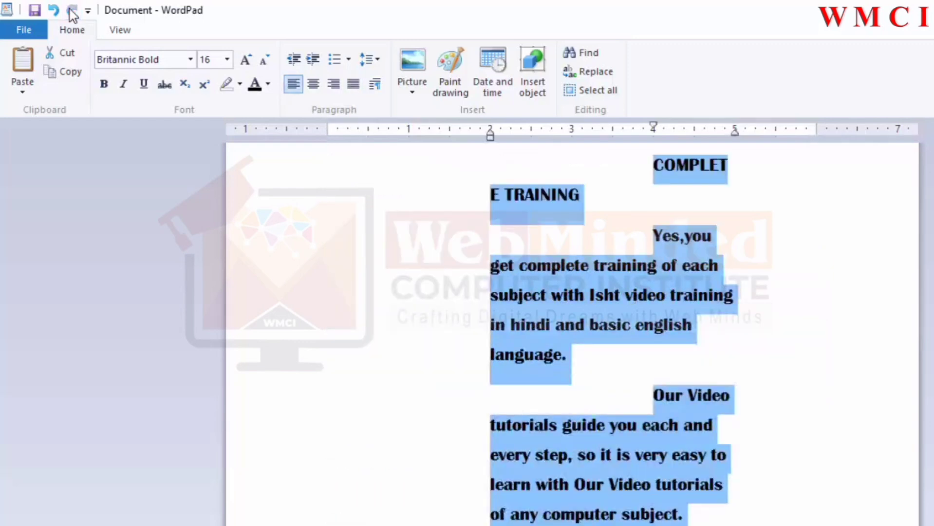
{"action": "left_click", "coordinate": [57, 10]}
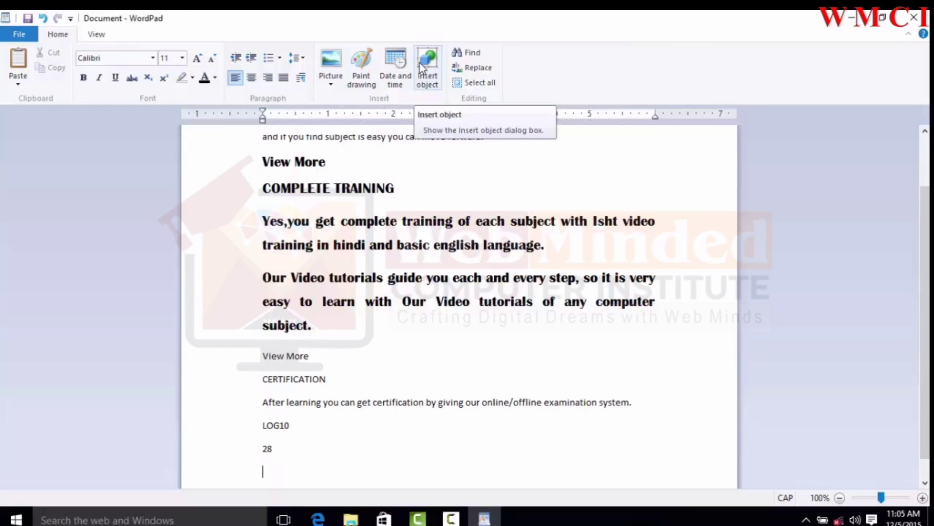
Step: Insert the picture STAR THREE from the Pictures folder below the text
{"action": "left_click", "coordinate": [329, 62]}
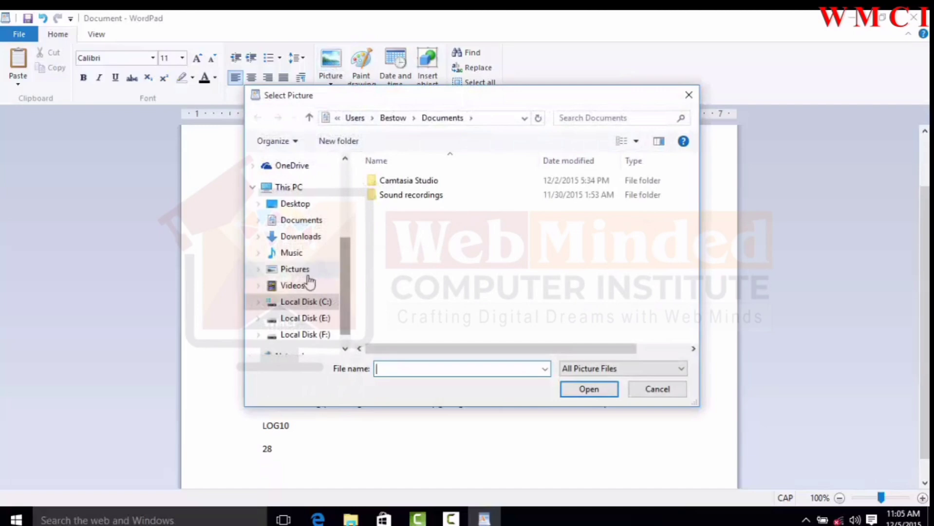
{"action": "left_click", "coordinate": [295, 269]}
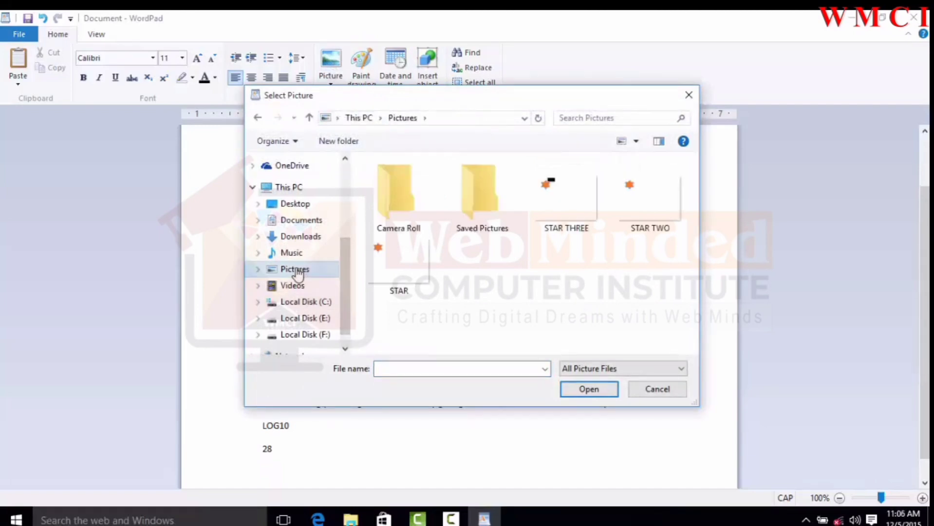
{"action": "left_click", "coordinate": [558, 203]}
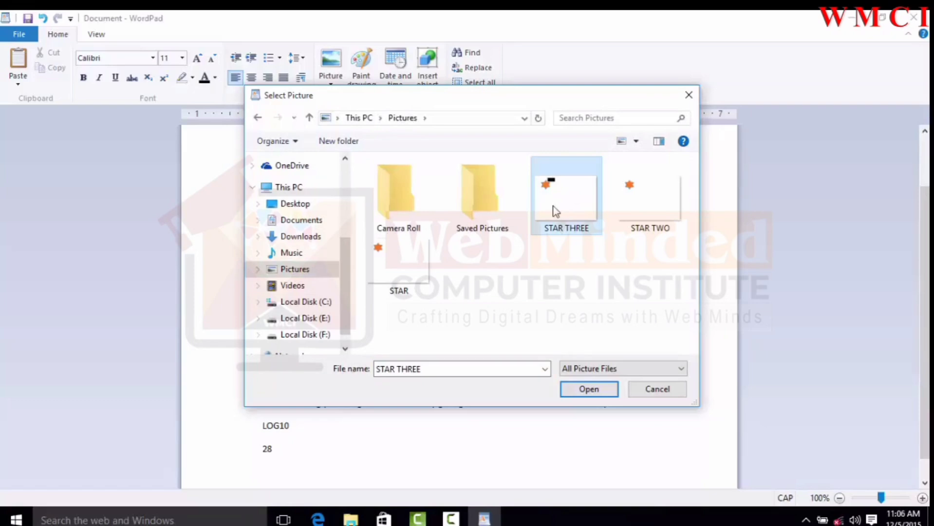
{"action": "left_click", "coordinate": [592, 390]}
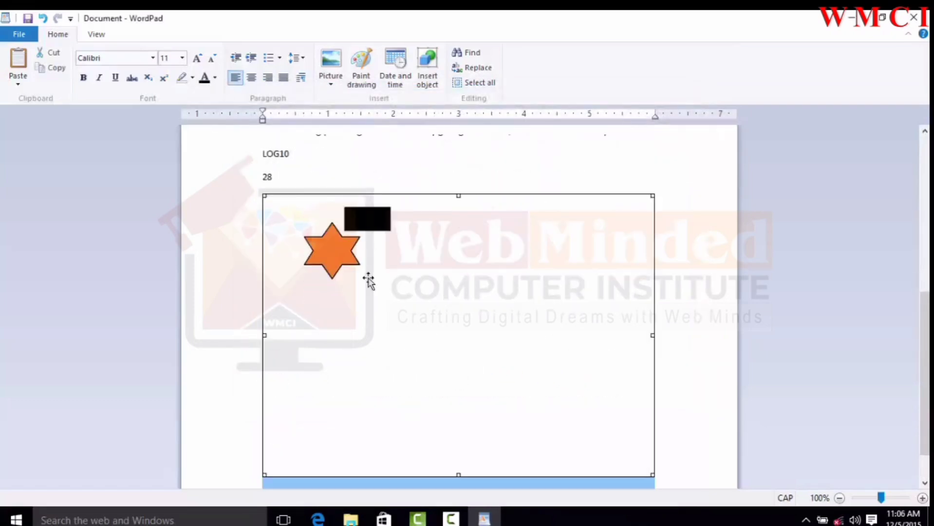
Step: Shrink the inserted picture by its corner, then widen it to about 5.4 by 3.1 inches
{"action": "left_click", "coordinate": [363, 259]}
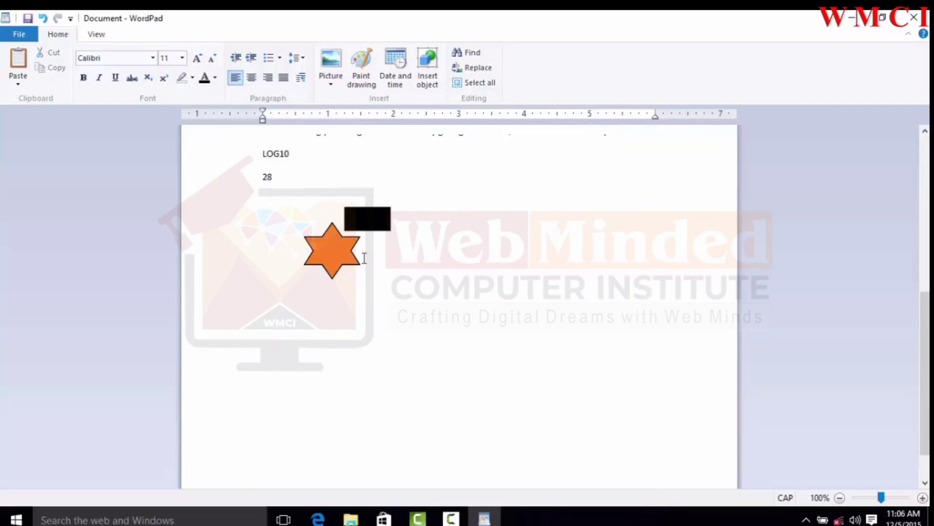
{"action": "left_click", "coordinate": [363, 259]}
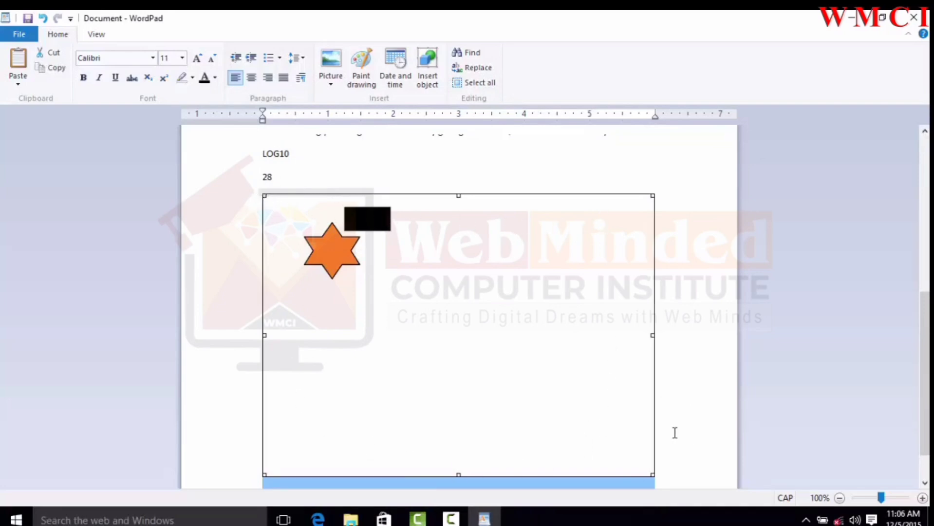
{"action": "left_click_drag", "start_coordinate": [648, 473], "coordinate": [548, 399]}
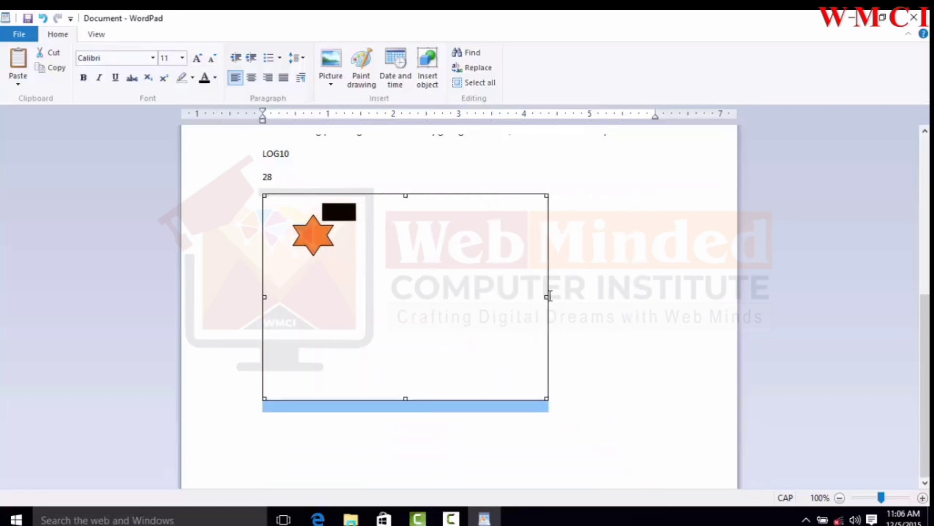
{"action": "left_click_drag", "start_coordinate": [547, 295], "coordinate": [616, 294]}
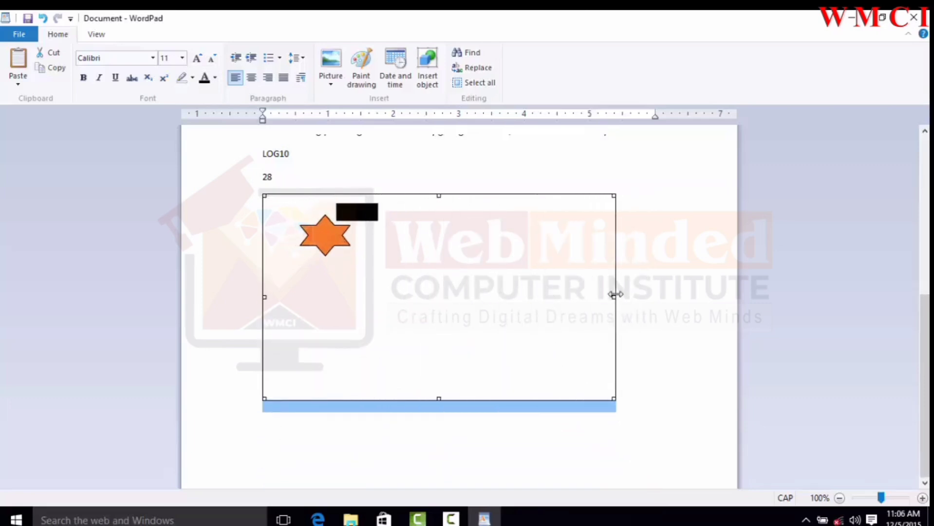
{"action": "left_click", "coordinate": [657, 261]}
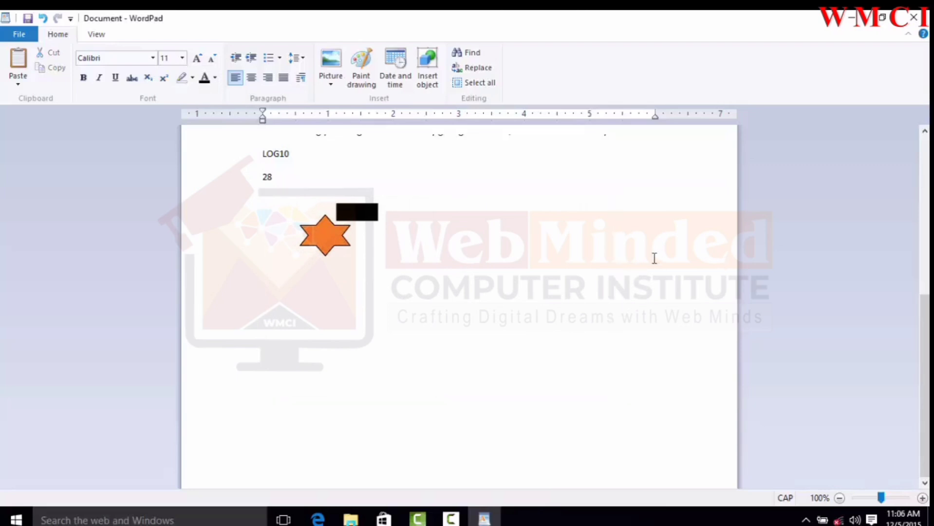
{"action": "left_click", "coordinate": [449, 268]}
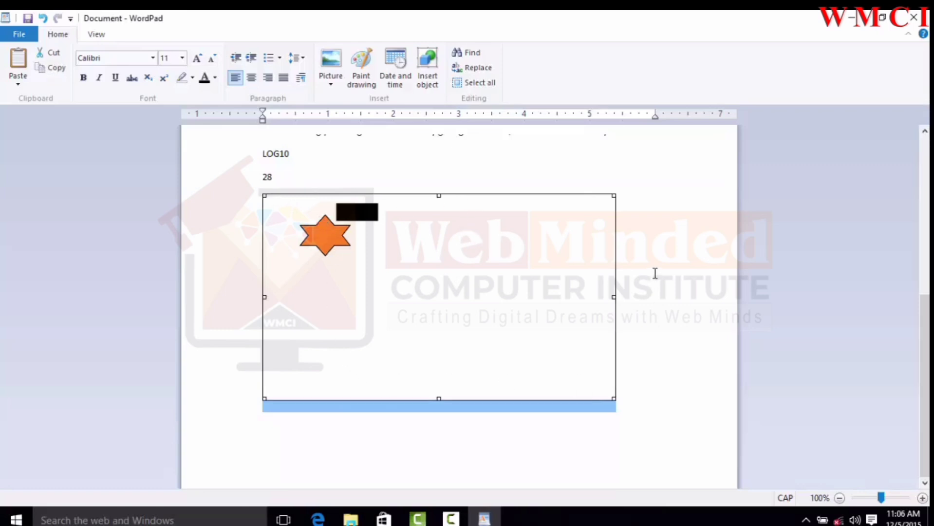
Step: Delete the inserted picture, then open a new Paint drawing and close it without drawing anything
{"action": "key", "text": "Delete"}
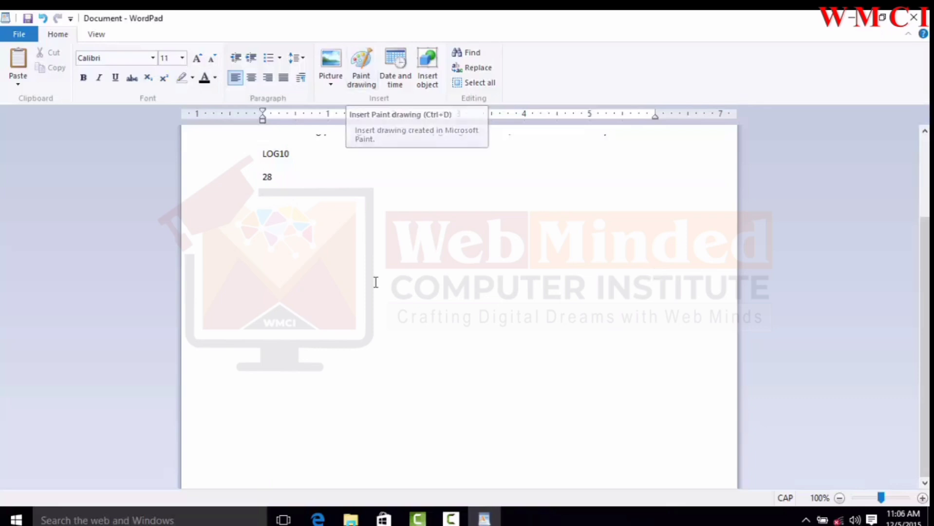
{"action": "left_click", "coordinate": [365, 81]}
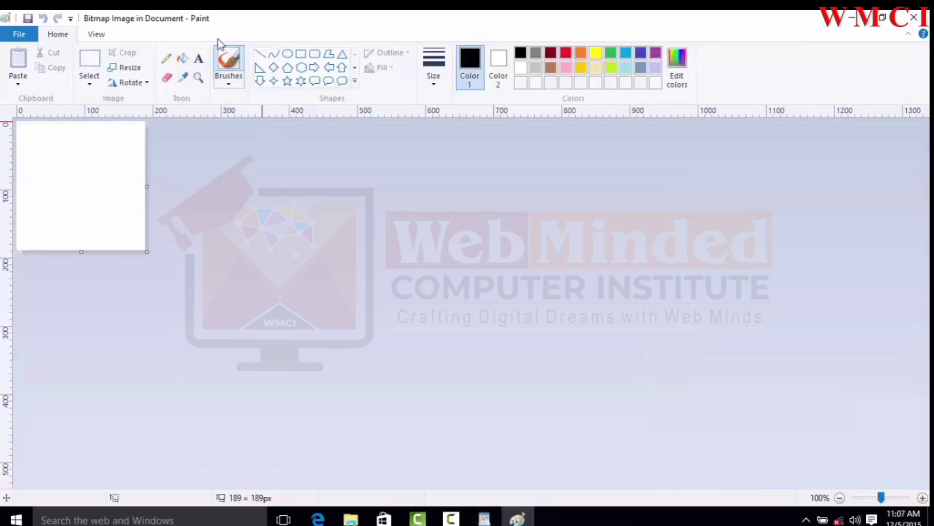
{"action": "left_click", "coordinate": [914, 17]}
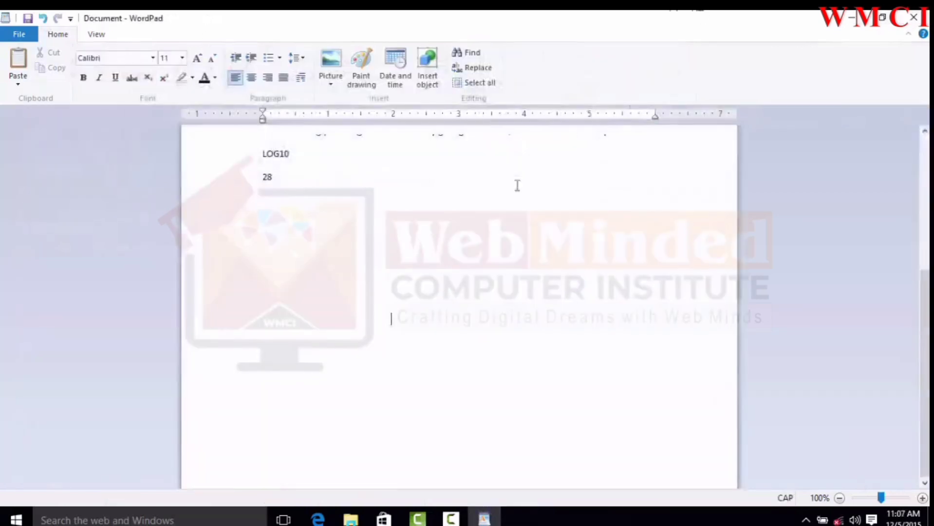
Step: Insert a Paint drawing of a star about 132 × 130 px, filled with red
{"action": "left_click", "coordinate": [368, 72]}
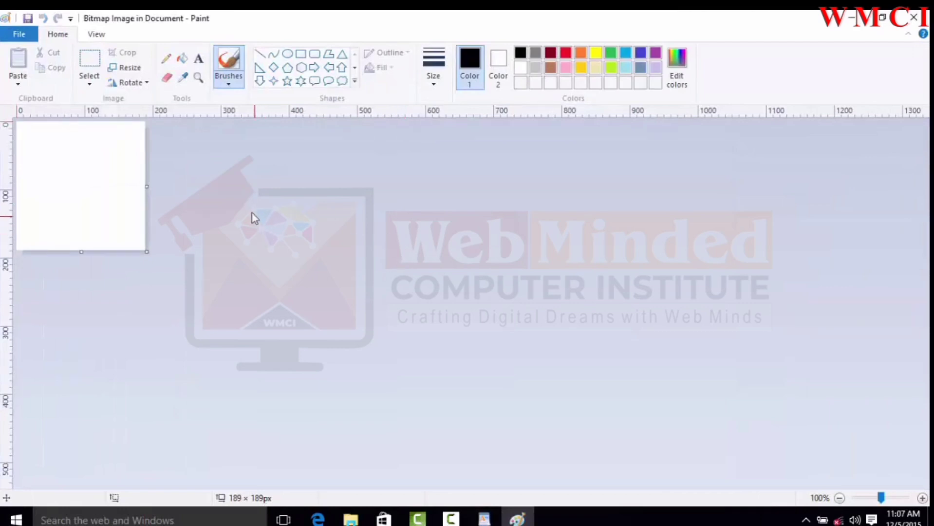
{"action": "left_click", "coordinate": [288, 81]}
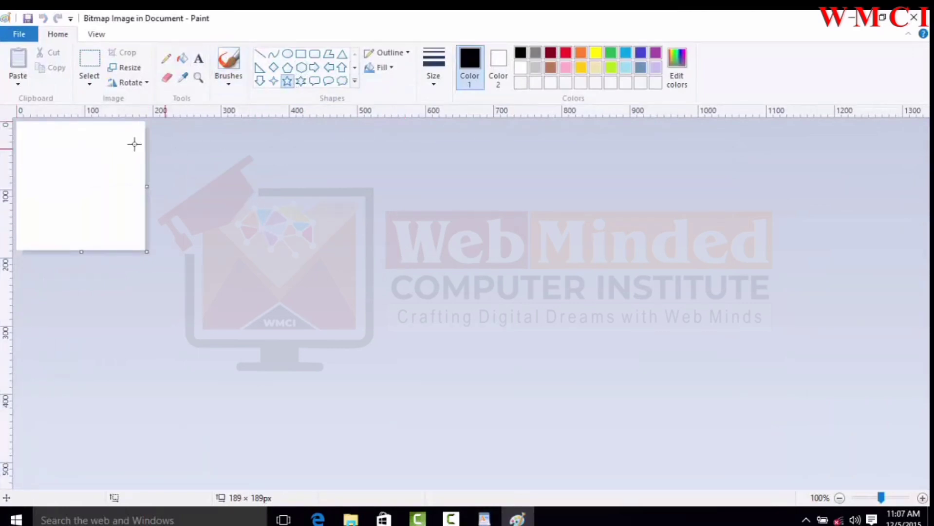
{"action": "left_click_drag", "start_coordinate": [34, 138], "coordinate": [124, 228]}
{"action": "left_click", "coordinate": [183, 58]}
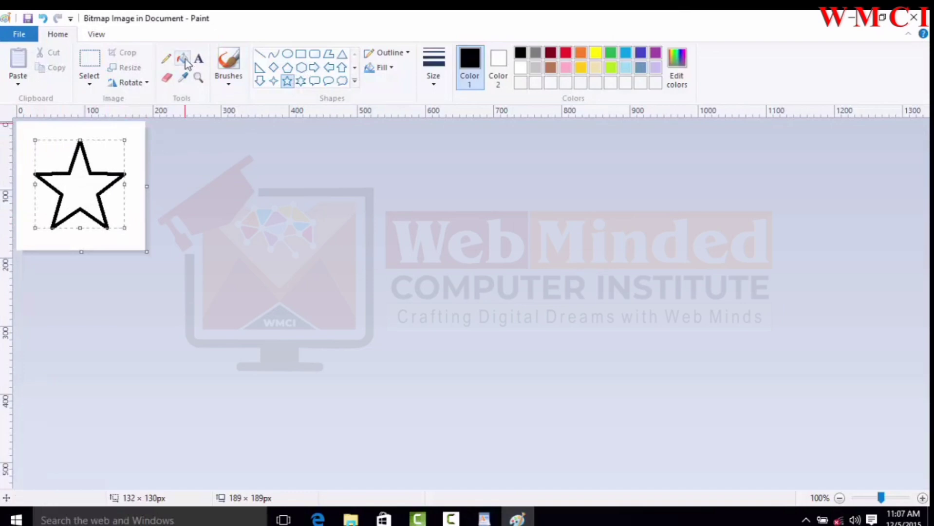
{"action": "left_click", "coordinate": [566, 52]}
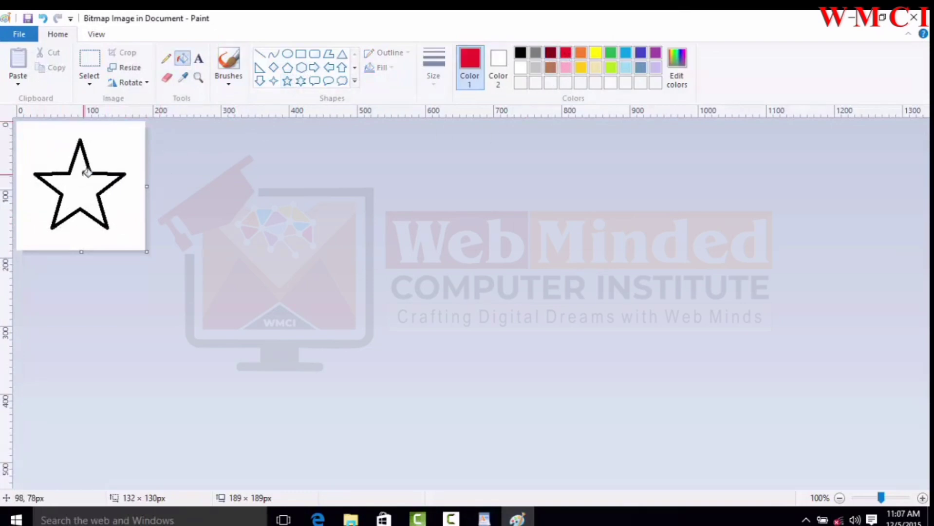
{"action": "left_click", "coordinate": [83, 177]}
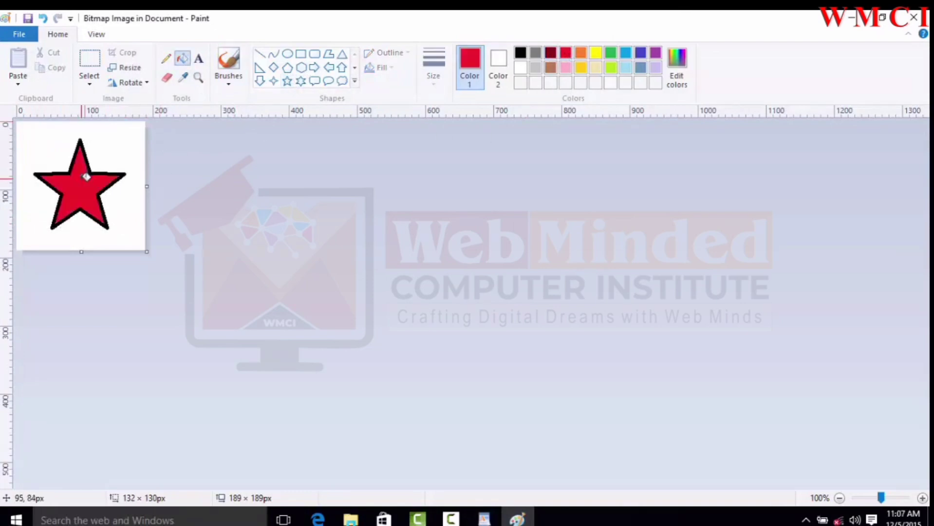
{"action": "left_click", "coordinate": [913, 18]}
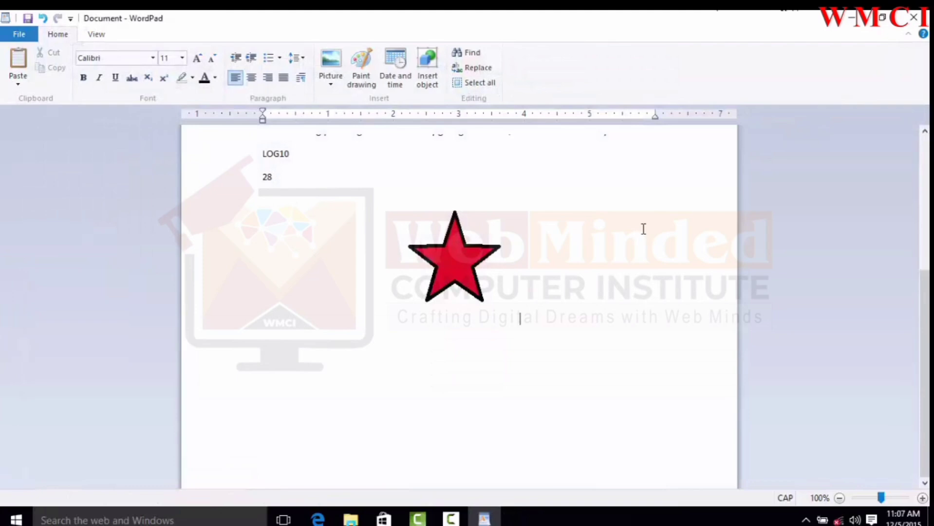
Step: Resize the star drawing slightly by its lower-left corner
{"action": "left_click", "coordinate": [443, 265]}
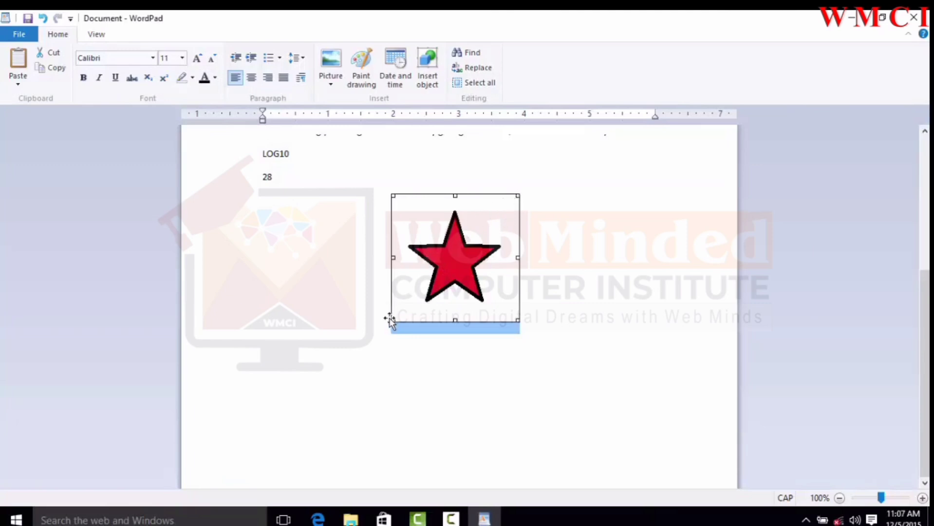
{"action": "left_click_drag", "start_coordinate": [393, 320], "coordinate": [357, 341]}
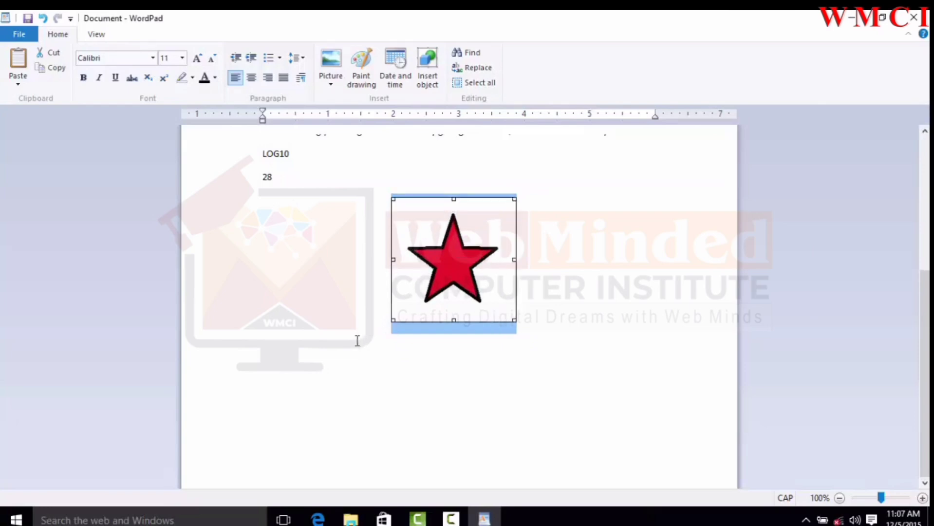
{"action": "left_click", "coordinate": [649, 219]}
Step: Open the star drawing in Paint for editing and close it without changes
{"action": "left_click", "coordinate": [469, 259]}
{"action": "double_click", "coordinate": [467, 258]}
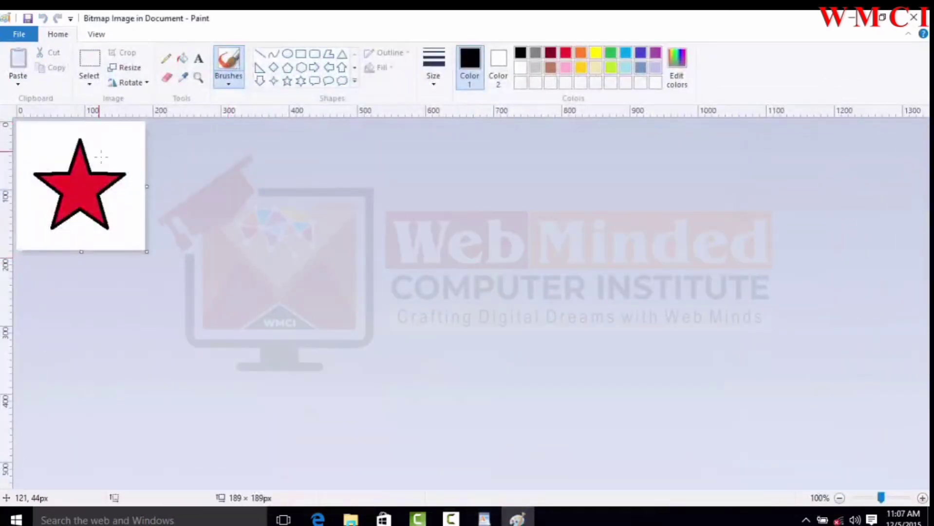
{"action": "left_click", "coordinate": [913, 20]}
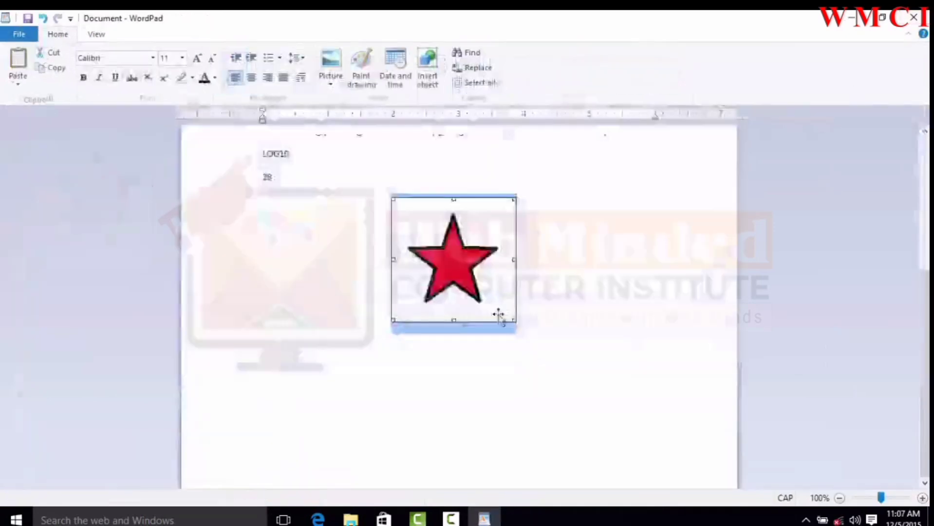
Step: Delete the star drawing from the document
{"action": "left_click", "coordinate": [536, 297]}
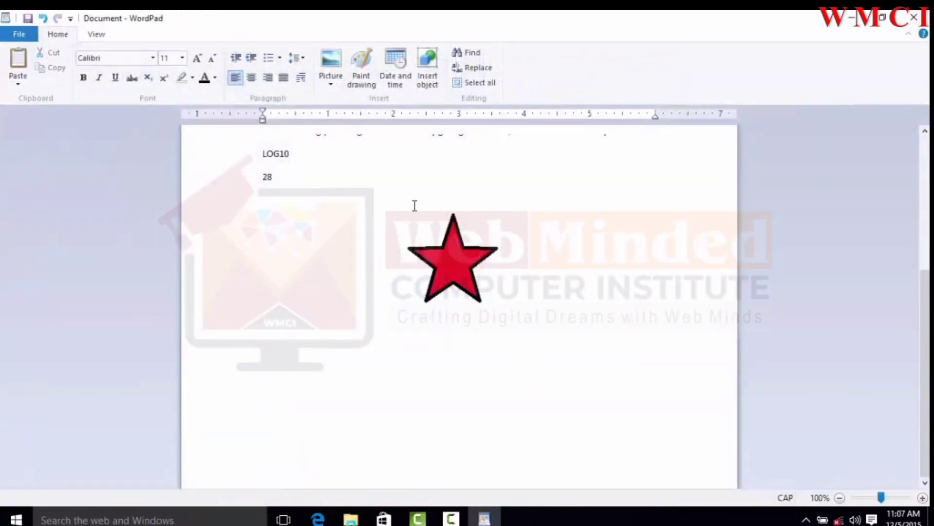
{"action": "left_click", "coordinate": [470, 259]}
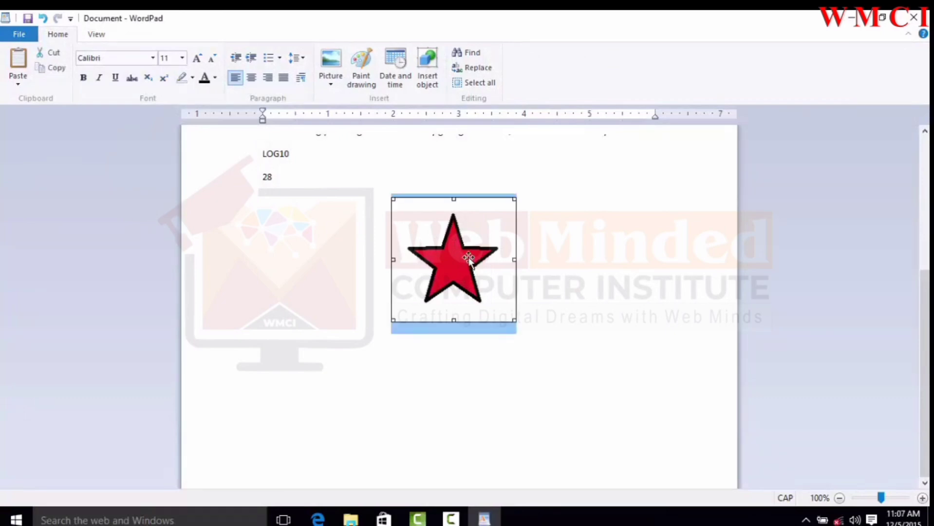
{"action": "key", "text": "Delete"}
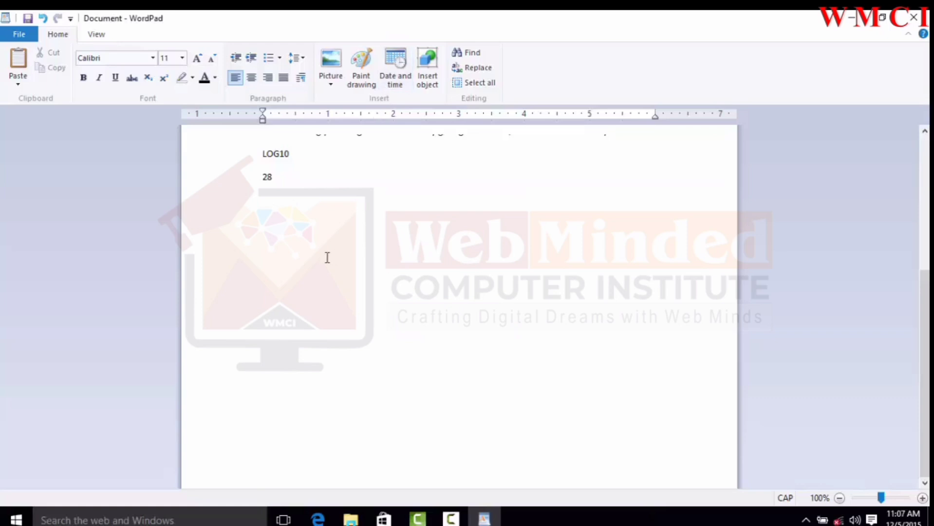
Step: Insert the current date in the format Saturday, December 5, 2015
{"action": "left_click", "coordinate": [395, 62]}
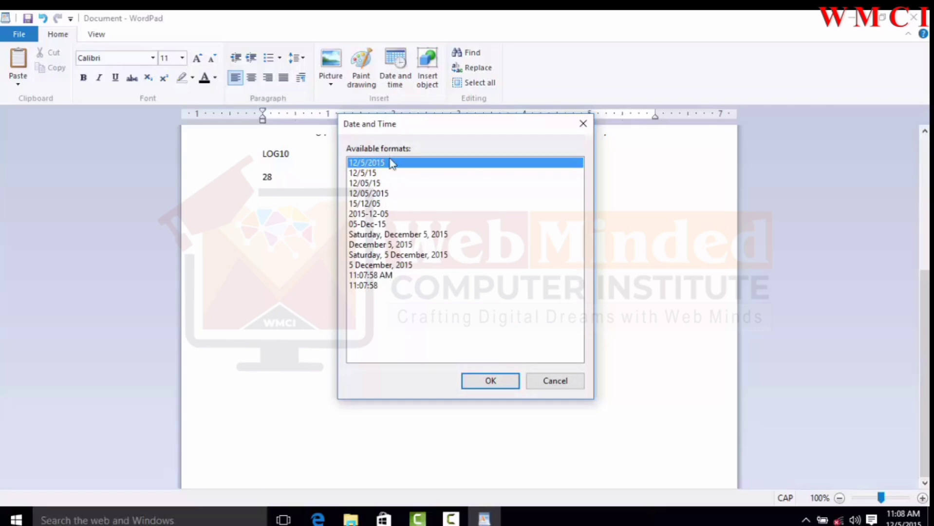
{"action": "left_click", "coordinate": [395, 234]}
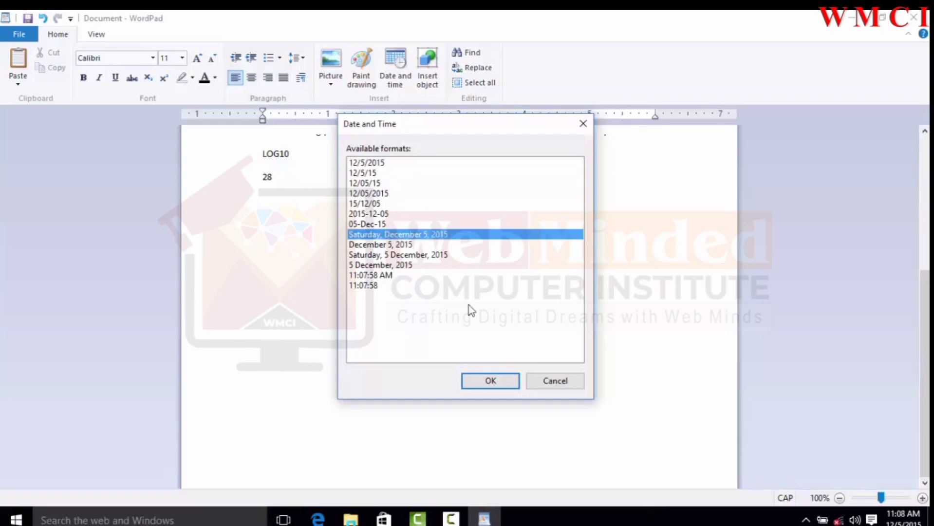
{"action": "left_click", "coordinate": [490, 380]}
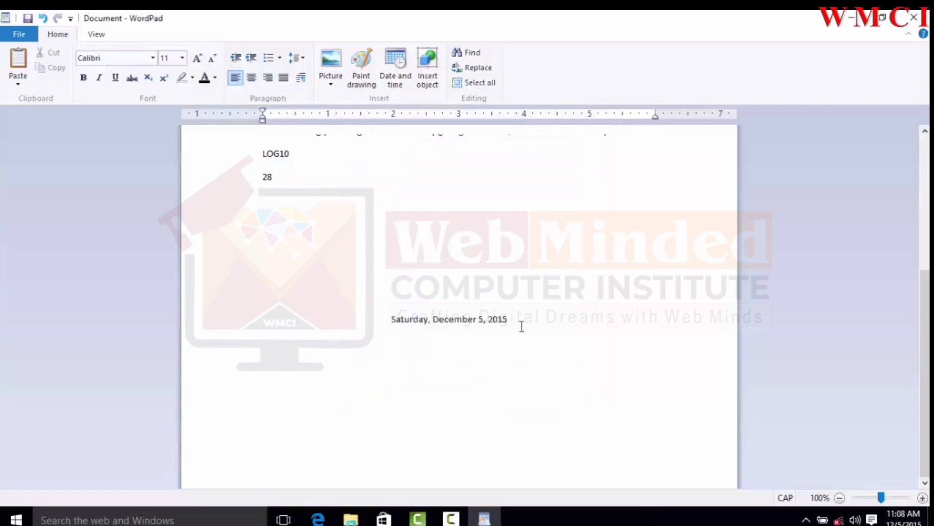
Step: Insert a new Microsoft Excel Worksheet object on the line below the date
{"action": "left_click_drag", "start_coordinate": [521, 325], "coordinate": [390, 320]}
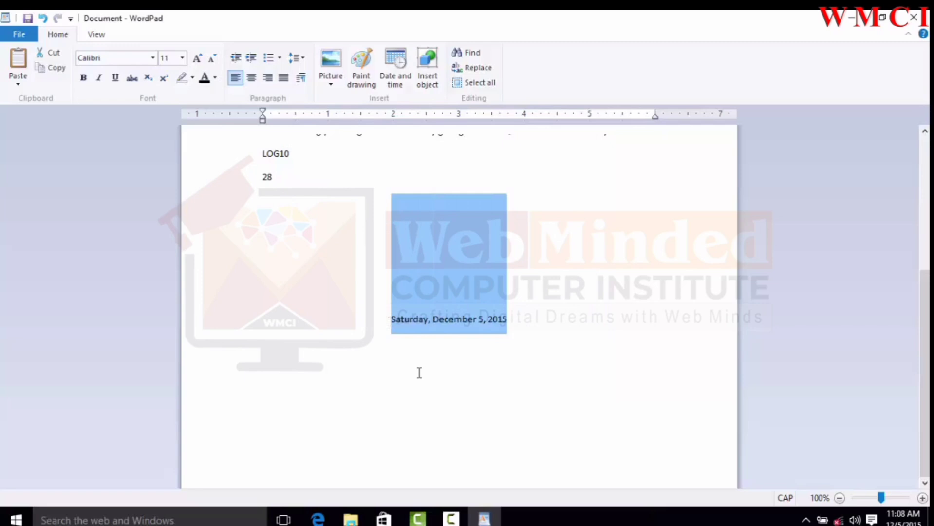
{"action": "left_click", "coordinate": [523, 365]}
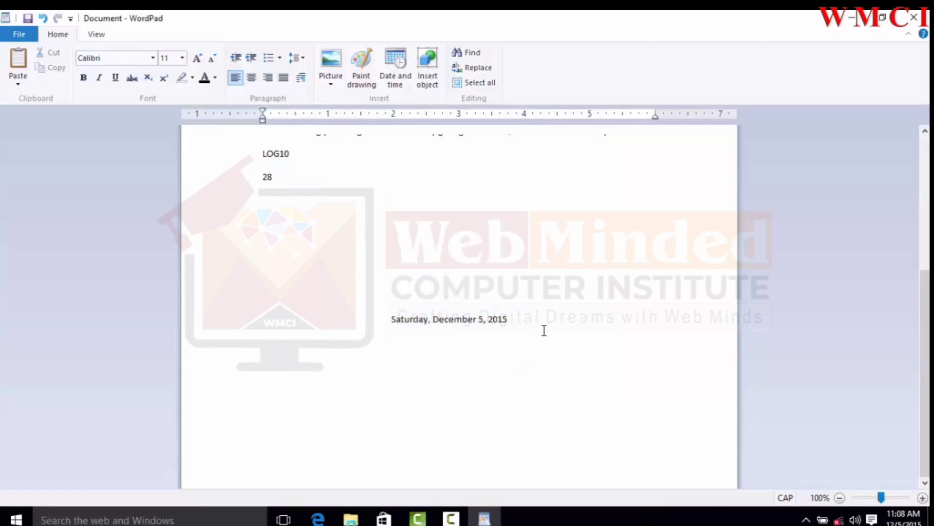
{"action": "left_click", "coordinate": [436, 81]}
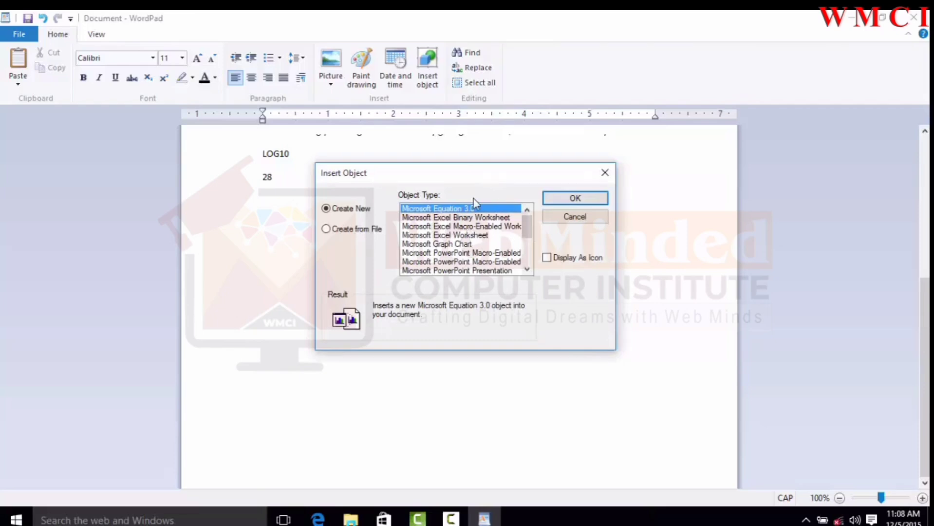
{"action": "mouse_move", "coordinate": [529, 226]}
{"action": "left_mouse_down"}
{"action": "mouse_move", "coordinate": [536, 261]}
{"action": "mouse_move", "coordinate": [534, 227]}
{"action": "left_mouse_up"}
{"action": "left_click", "coordinate": [486, 236]}
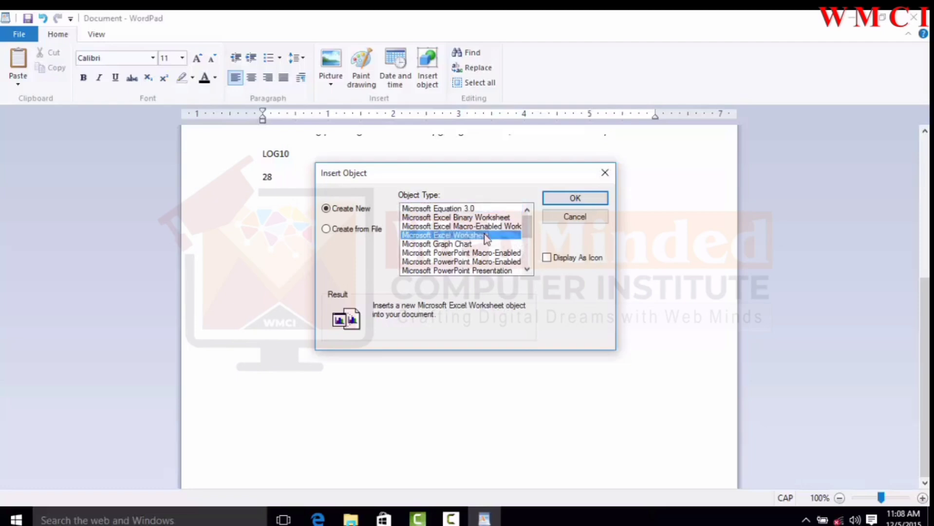
{"action": "left_click", "coordinate": [556, 198]}
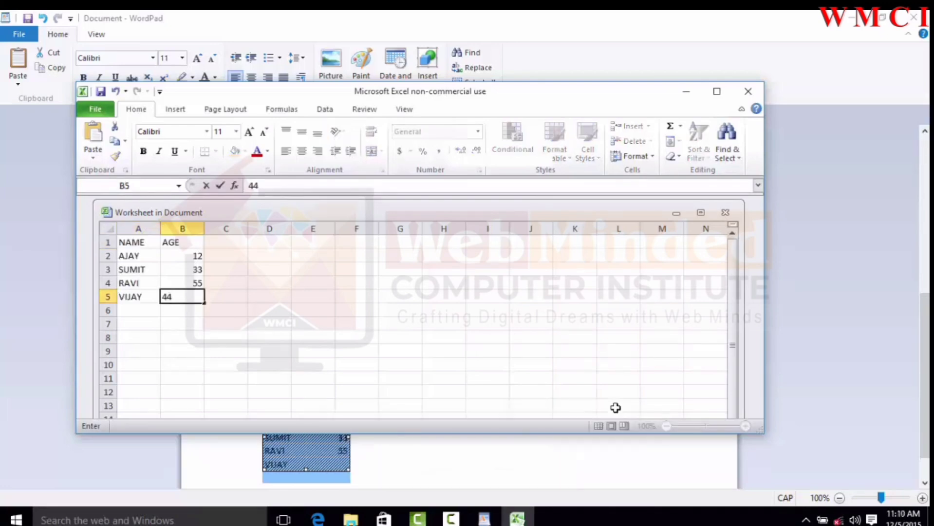
Step: Finish the worksheet's NAME and AGE table with VIJAY aged 44 and close Excel
{"action": "key", "text": "Return"}
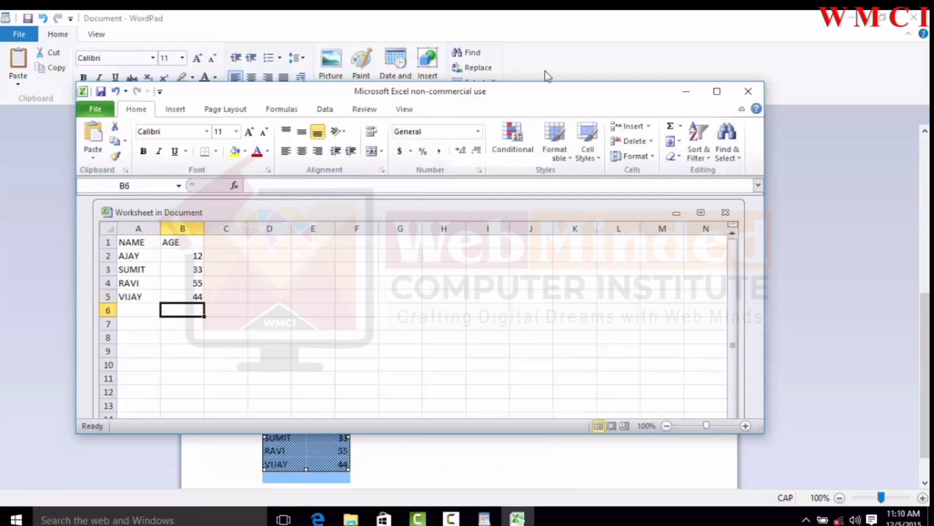
{"action": "left_click", "coordinate": [748, 91]}
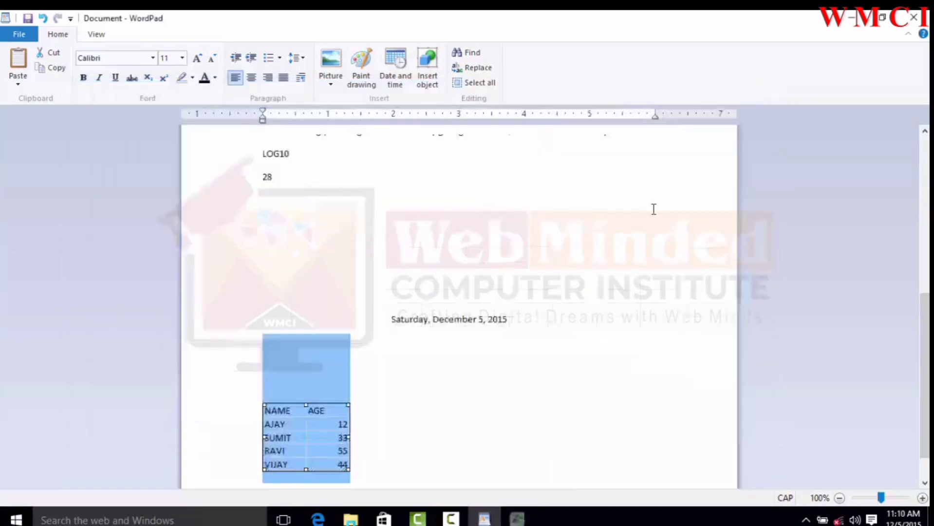
{"action": "left_click", "coordinate": [413, 359]}
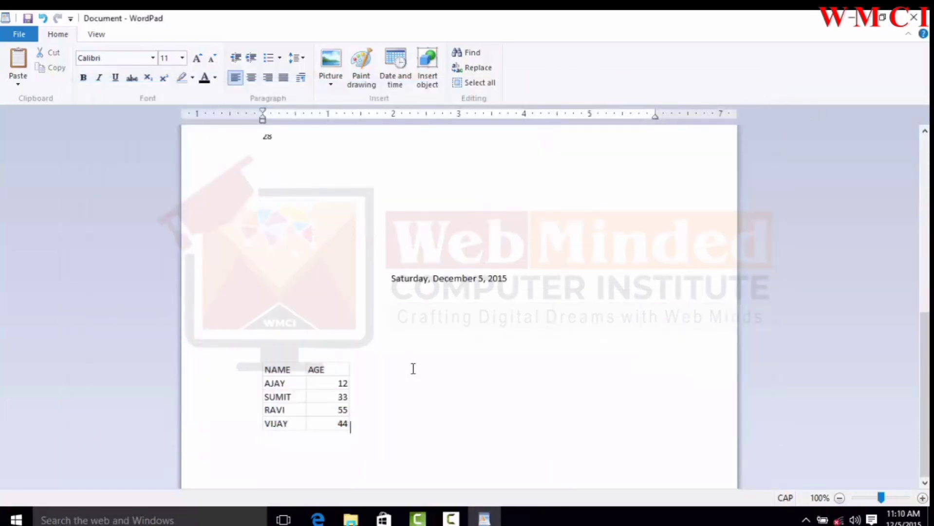
Step: Reopen the embedded worksheet, change SUMIT's age to 45, and close Excel
{"action": "double_click", "coordinate": [330, 379]}
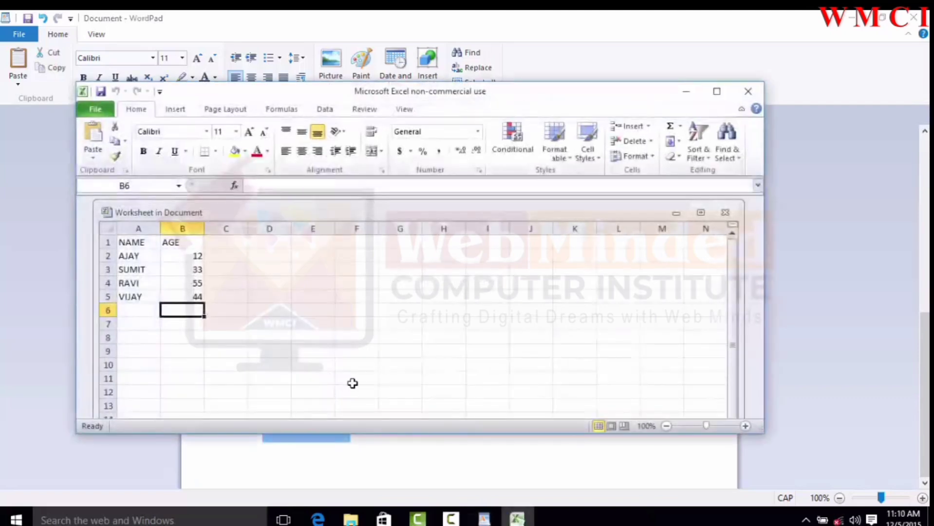
{"action": "left_click", "coordinate": [171, 264]}
{"action": "type", "text": "45"}
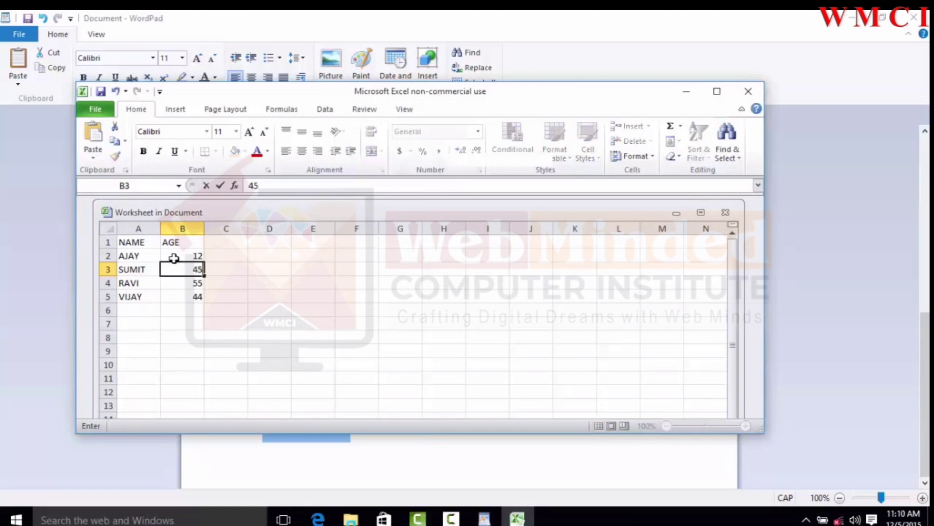
{"action": "left_click", "coordinate": [748, 93]}
Step: Search the document for PLAY with Find, stepping through successive matches
{"action": "left_click", "coordinate": [405, 328]}
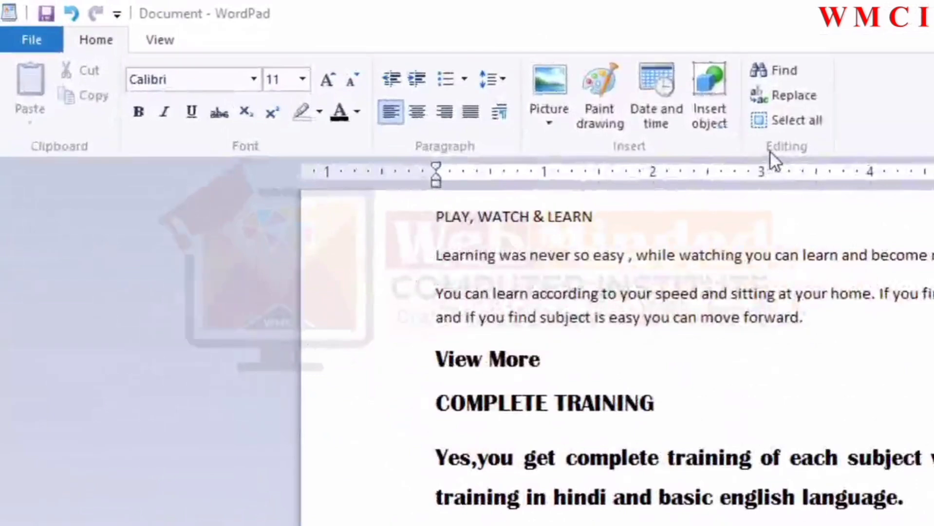
{"action": "left_click", "coordinate": [788, 72]}
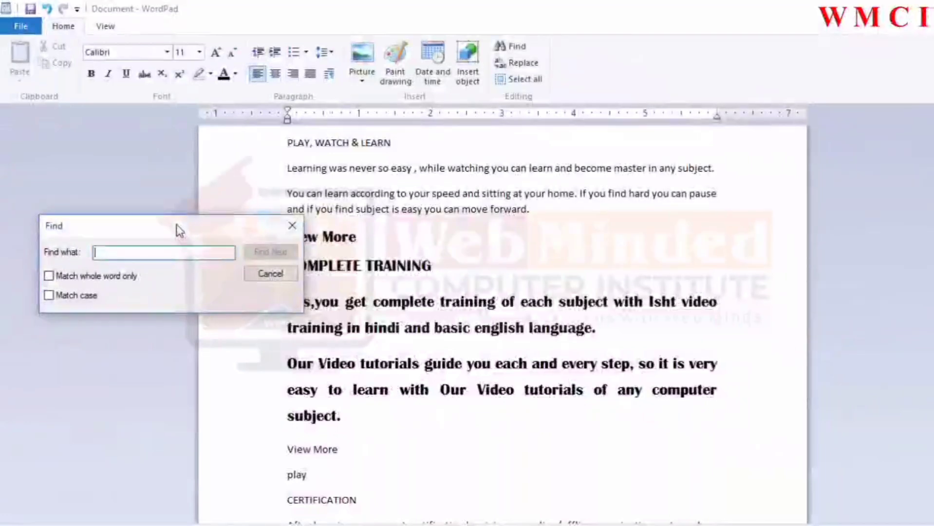
{"action": "left_click_drag", "start_coordinate": [188, 230], "coordinate": [740, 190]}
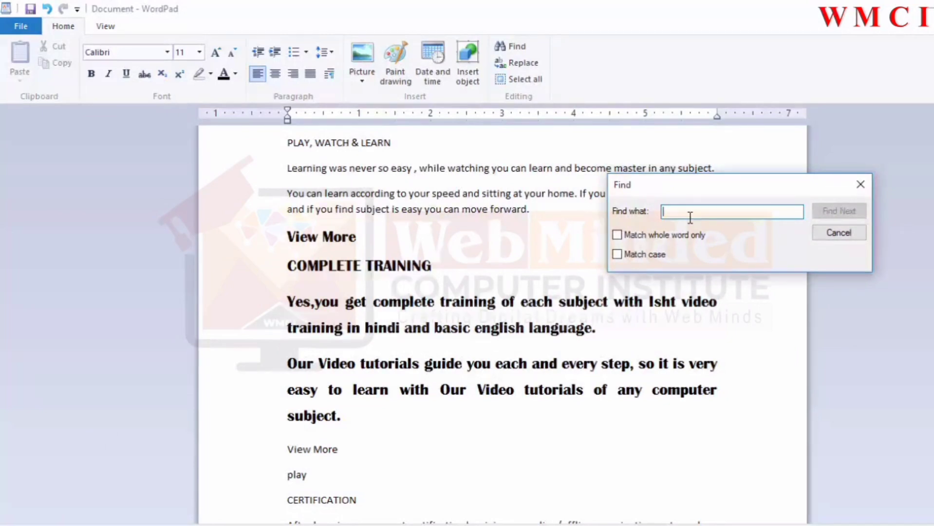
{"action": "type", "text": "PLAY"}
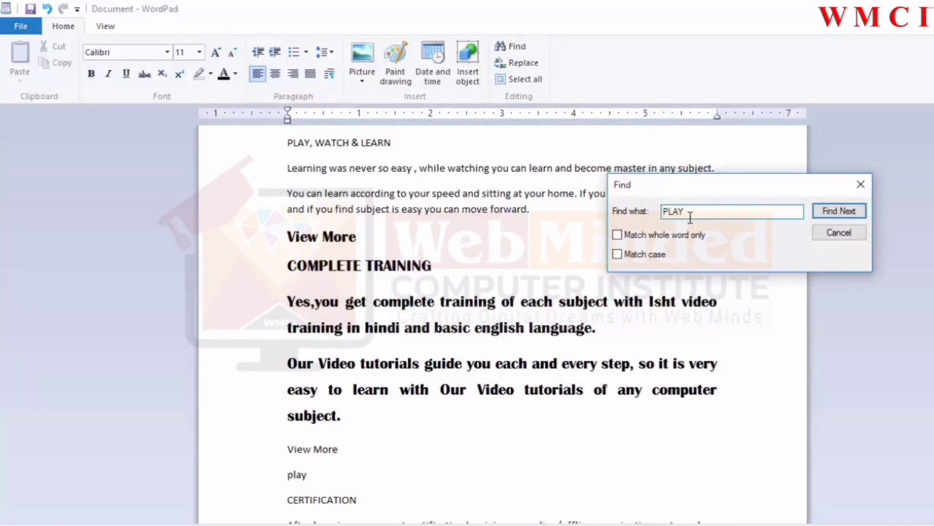
{"action": "left_click", "coordinate": [840, 214]}
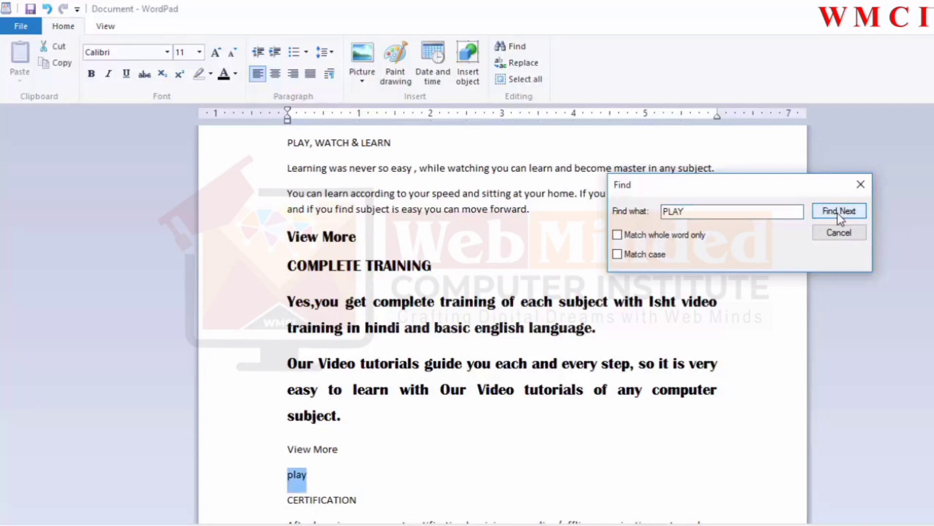
{"action": "left_click", "coordinate": [837, 213]}
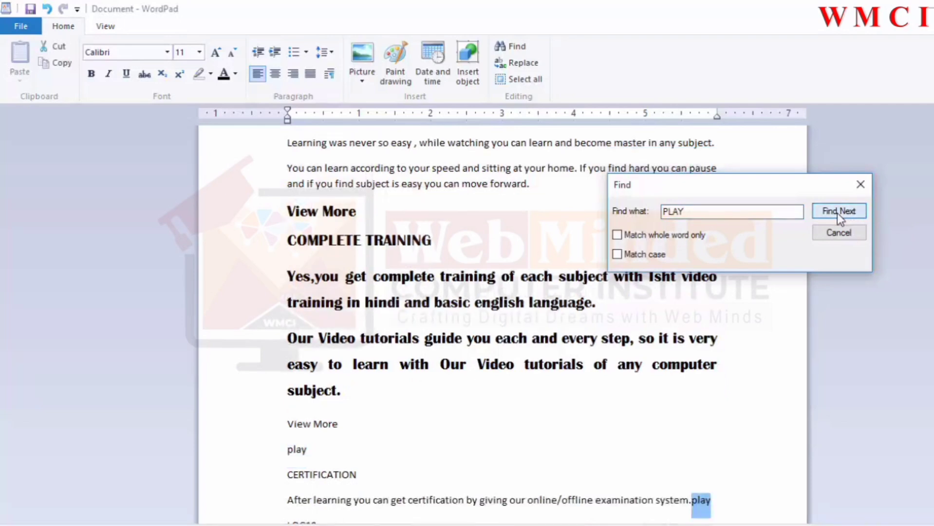
Step: Keep finding the next PLAY match through to the end of the document and acknowledge the finished-search notice
{"action": "left_click", "coordinate": [837, 213]}
{"action": "left_click", "coordinate": [837, 213]}
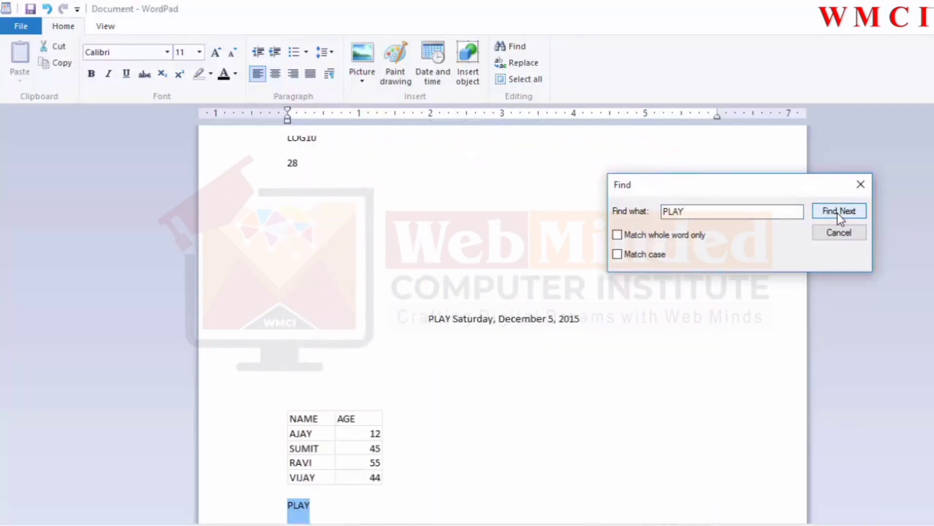
{"action": "left_click", "coordinate": [837, 213]}
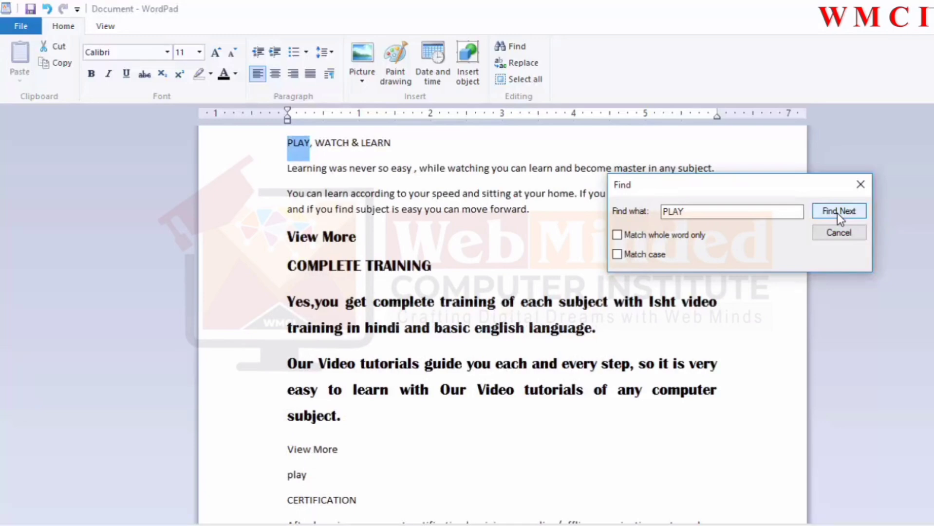
{"action": "left_click", "coordinate": [837, 213]}
{"action": "left_click_drag", "start_coordinate": [732, 213], "coordinate": [731, 246]}
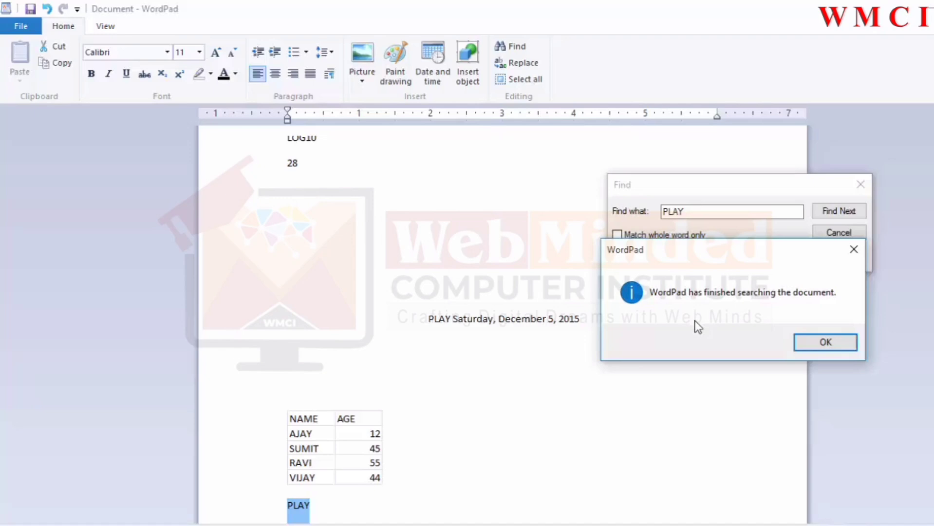
{"action": "left_click", "coordinate": [847, 343]}
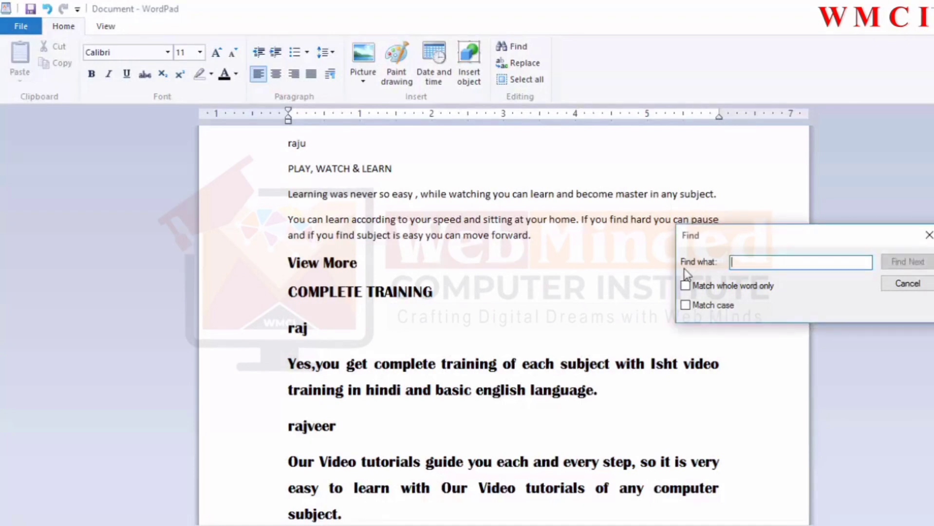
Step: Search the document for raj, stepping through each match including those inside longer words
{"action": "type", "text": "raj"}
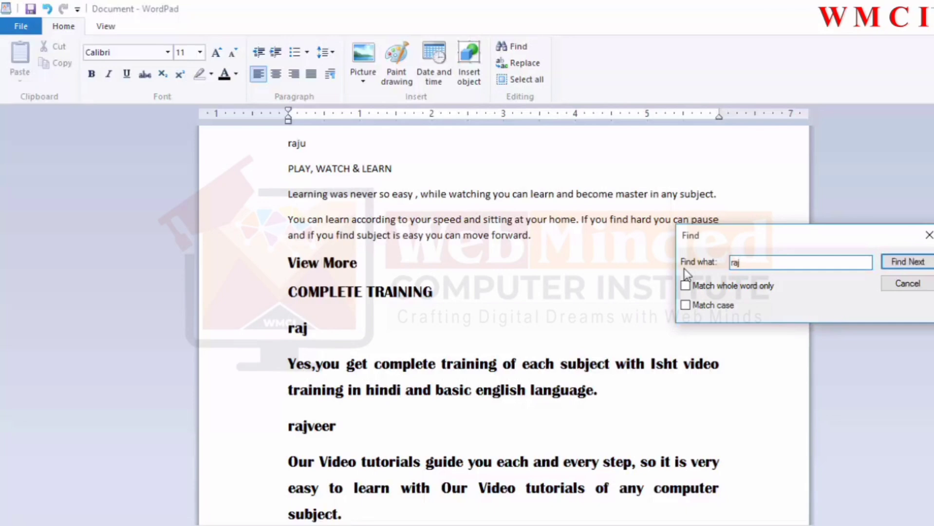
{"action": "left_click", "coordinate": [907, 263]}
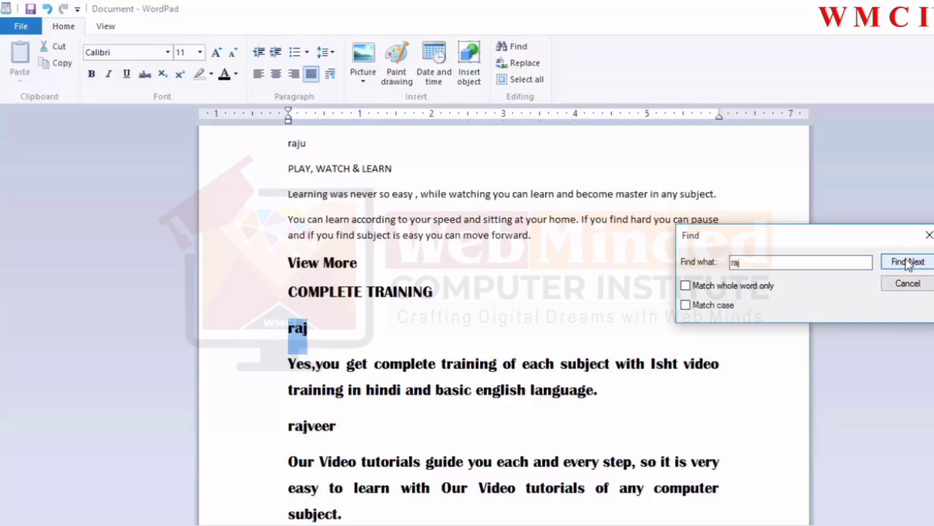
{"action": "left_click", "coordinate": [907, 263]}
{"action": "left_click", "coordinate": [907, 263]}
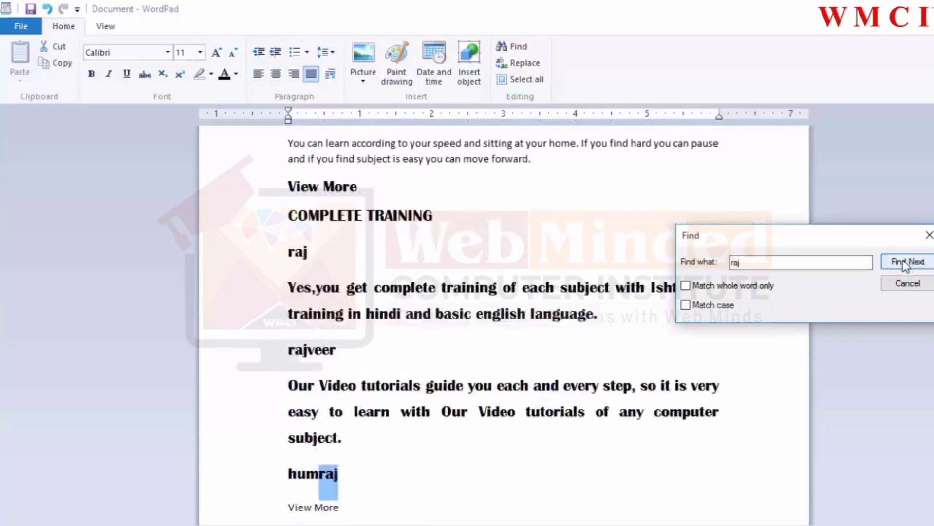
{"action": "left_click", "coordinate": [906, 263]}
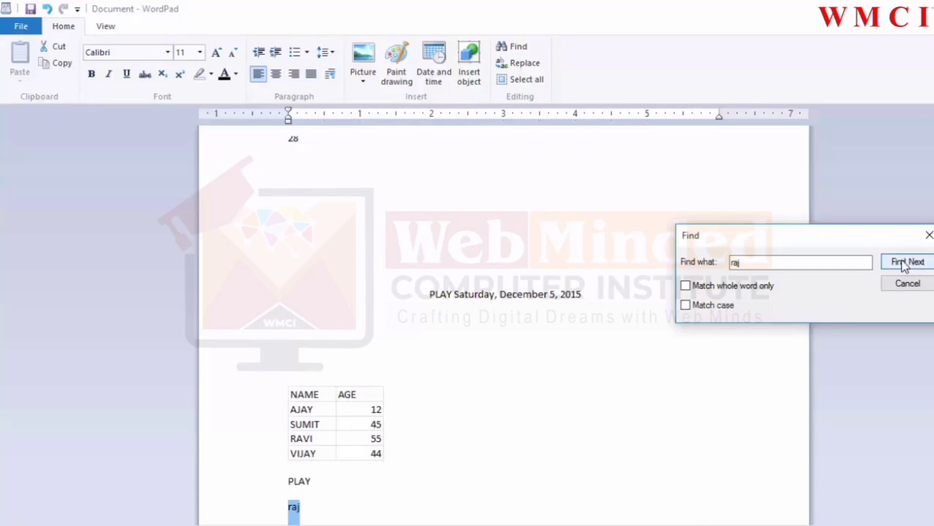
{"action": "left_click", "coordinate": [906, 263]}
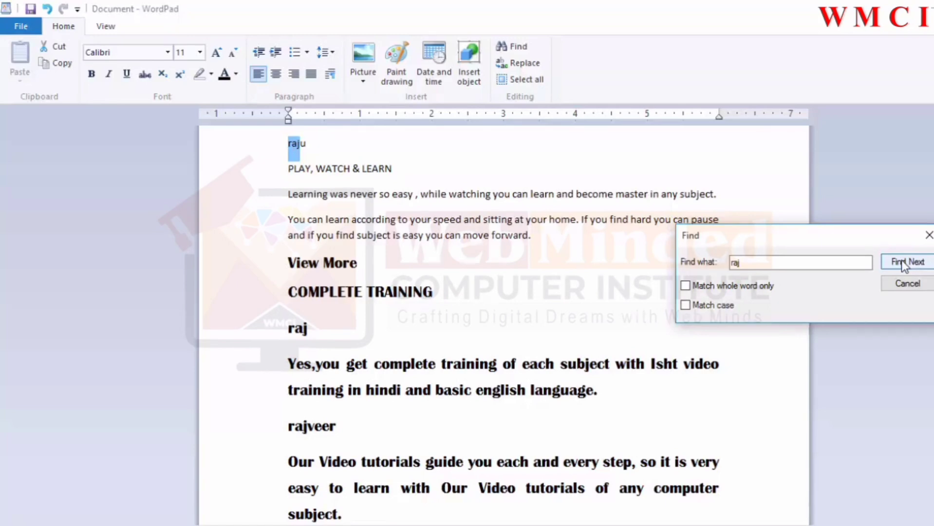
Step: Turn on Match whole word only and search for raj again through to the end of the document
{"action": "left_click", "coordinate": [692, 288]}
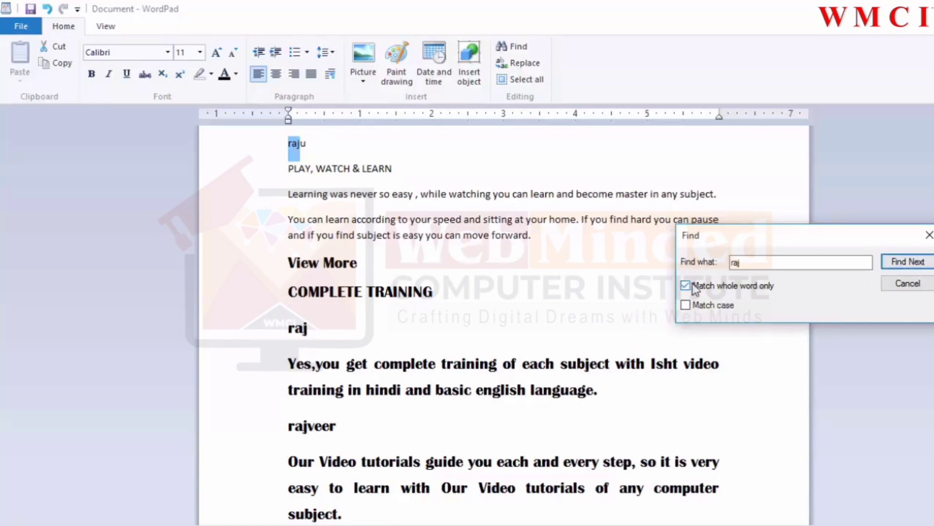
{"action": "left_click", "coordinate": [904, 262]}
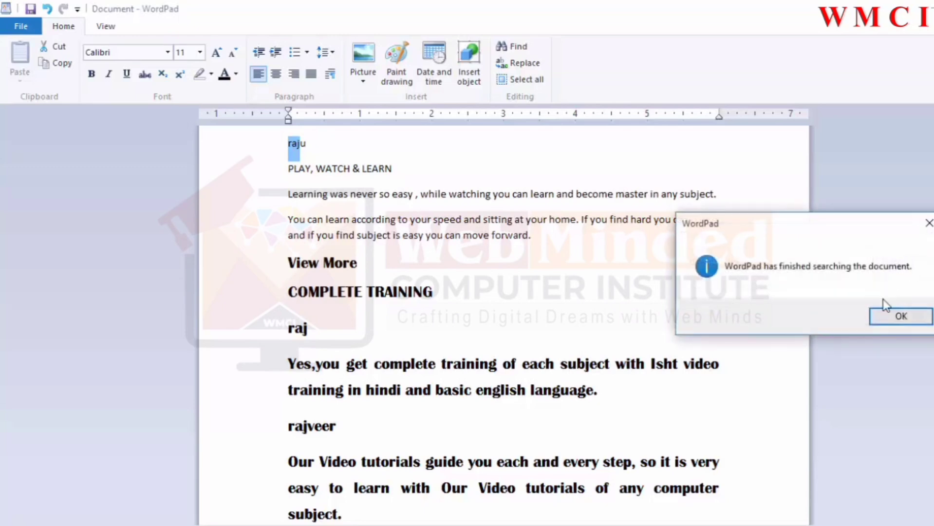
{"action": "left_click", "coordinate": [888, 322]}
{"action": "left_click", "coordinate": [894, 264]}
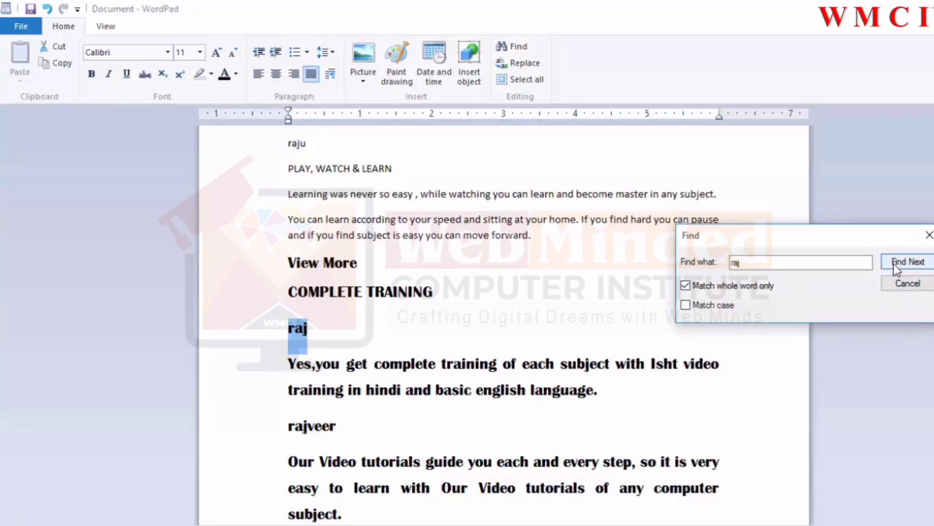
{"action": "left_click", "coordinate": [893, 263]}
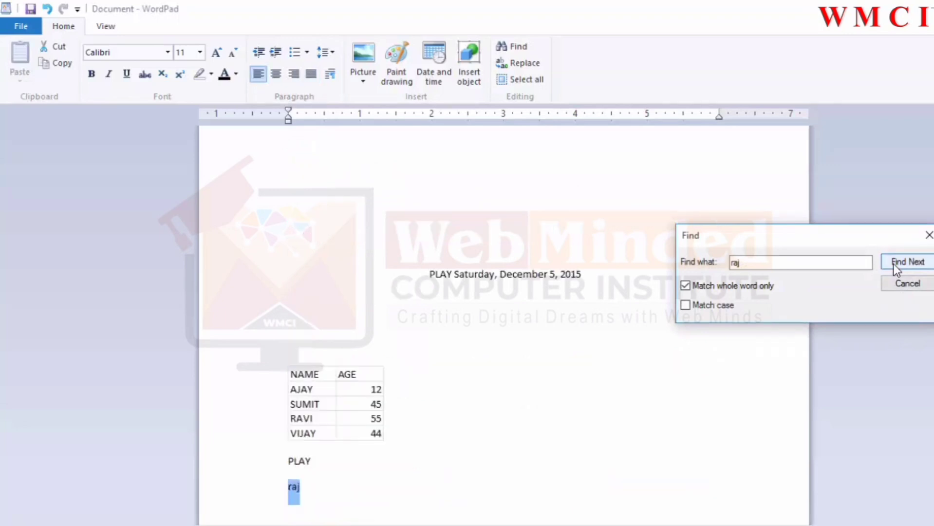
{"action": "left_click", "coordinate": [893, 263]}
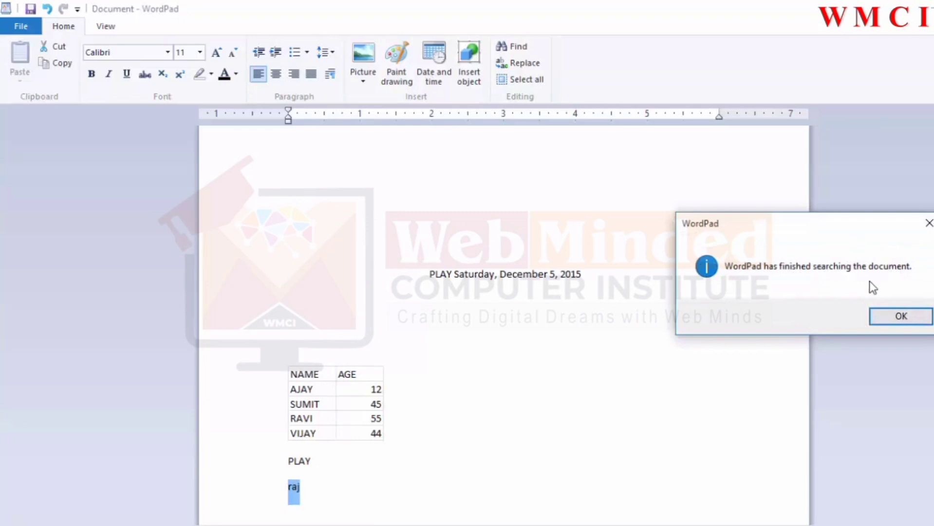
{"action": "left_click", "coordinate": [892, 317]}
Step: Turn off whole-word matching and search for play, stepping through matches to the end of the document
{"action": "left_click", "coordinate": [761, 262]}
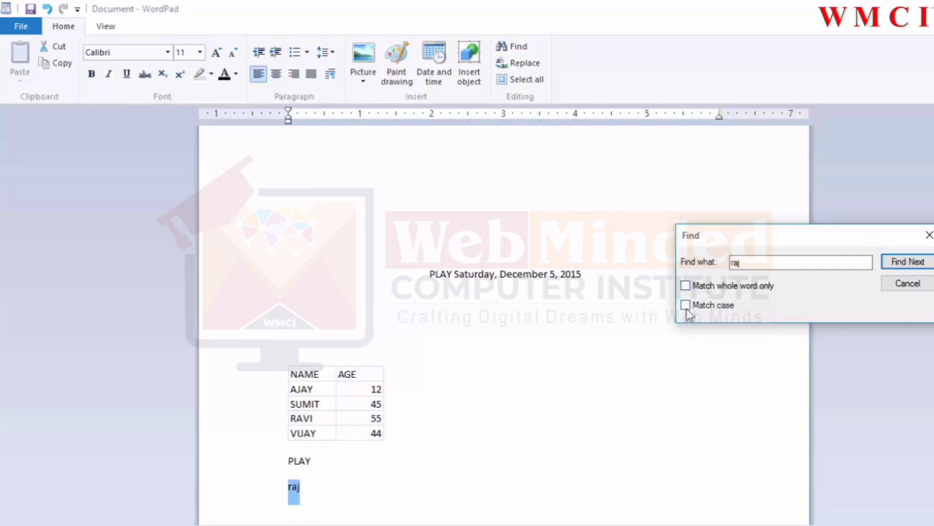
{"action": "key", "text": "BackSpace"}
{"action": "key", "text": "BackSpace"}
{"action": "key", "text": "BackSpace"}
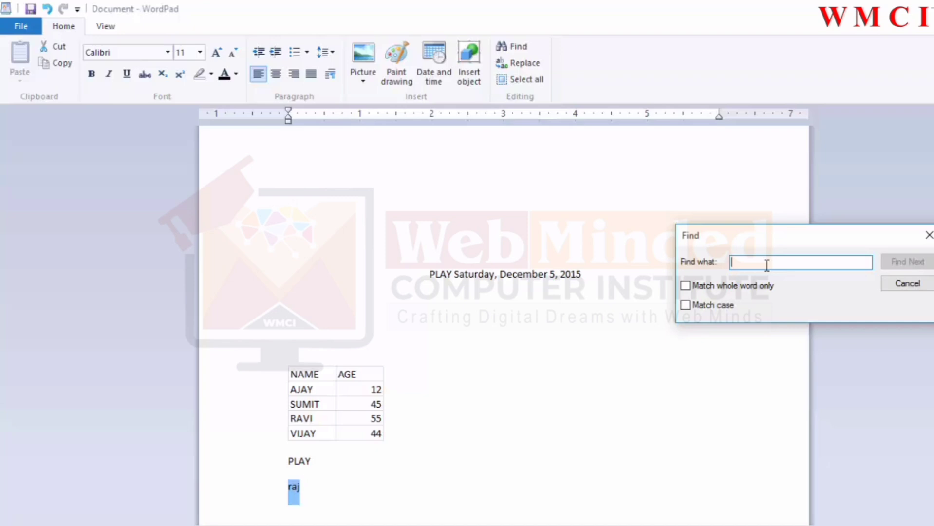
{"action": "type", "text": "pl"}
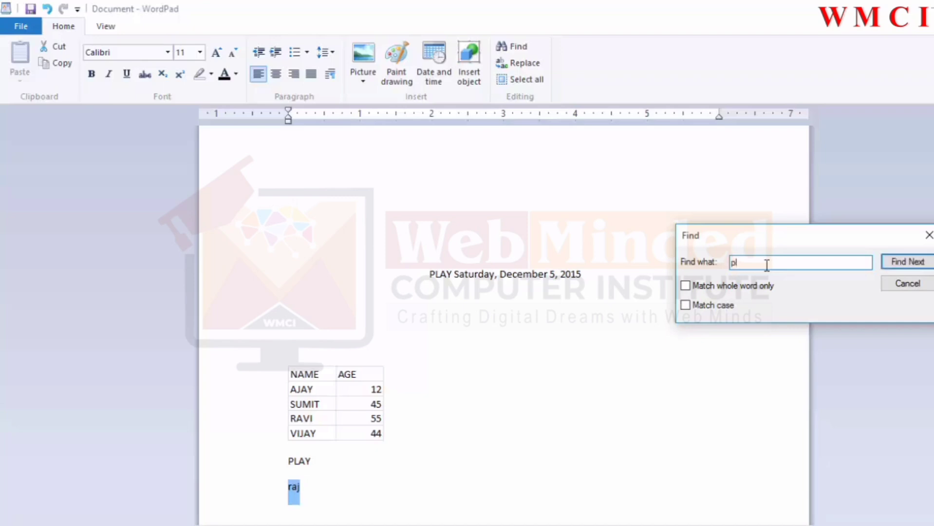
{"action": "type", "text": "ay"}
{"action": "left_click", "coordinate": [903, 264]}
{"action": "left_click", "coordinate": [902, 263]}
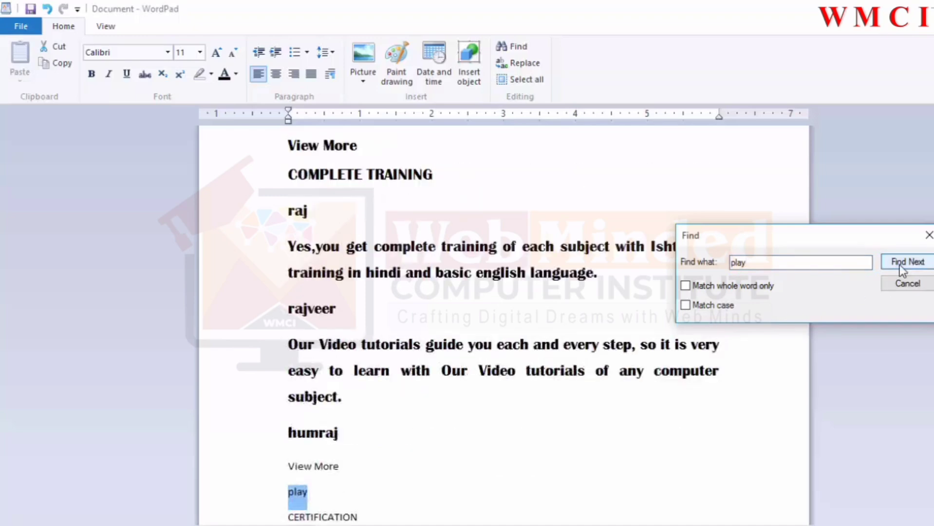
{"action": "left_click", "coordinate": [903, 264]}
{"action": "left_click", "coordinate": [901, 266]}
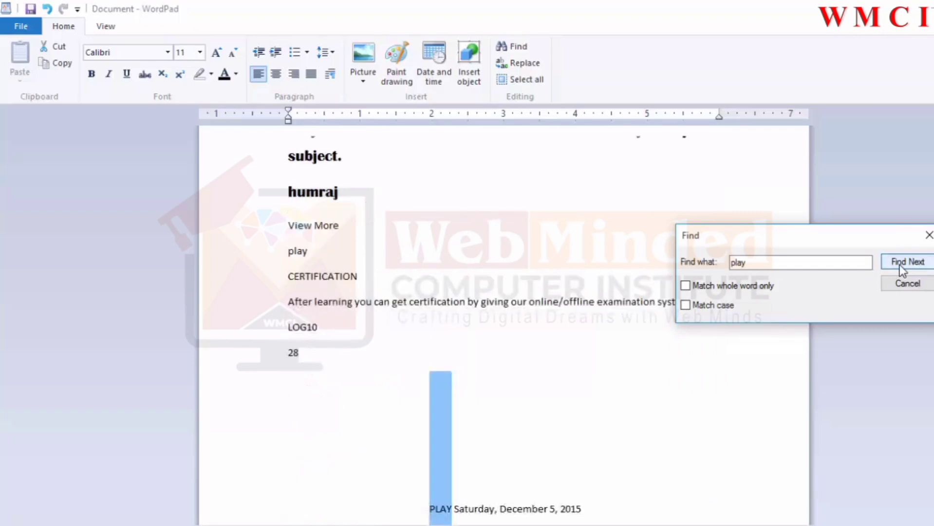
{"action": "left_click", "coordinate": [902, 263]}
{"action": "left_click", "coordinate": [902, 263]}
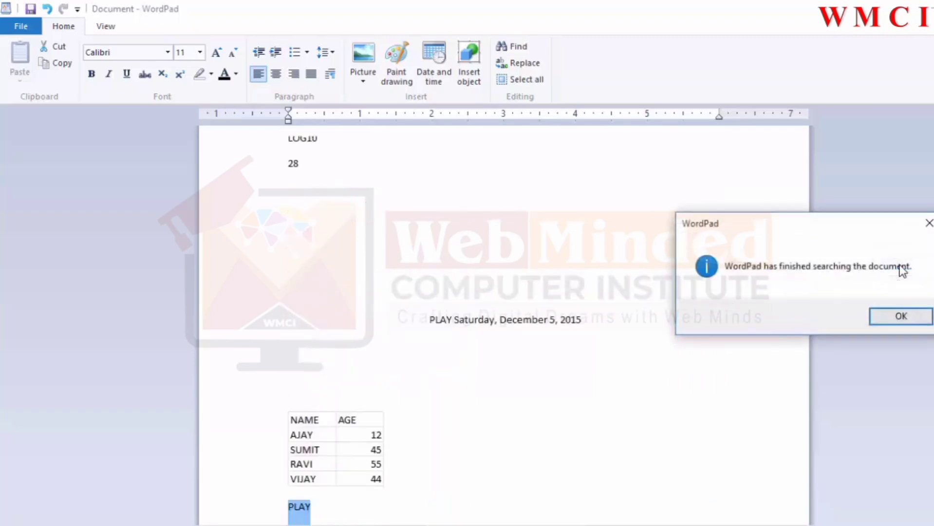
{"action": "left_click", "coordinate": [890, 321]}
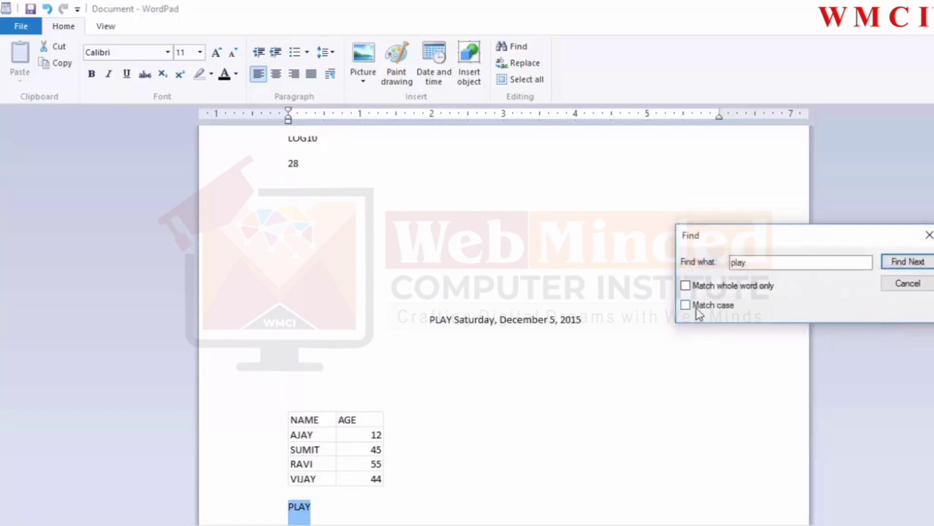
Step: Turn on Match case and find the lowercase play matches, dismissing the finished-search notice
{"action": "left_click", "coordinate": [895, 264]}
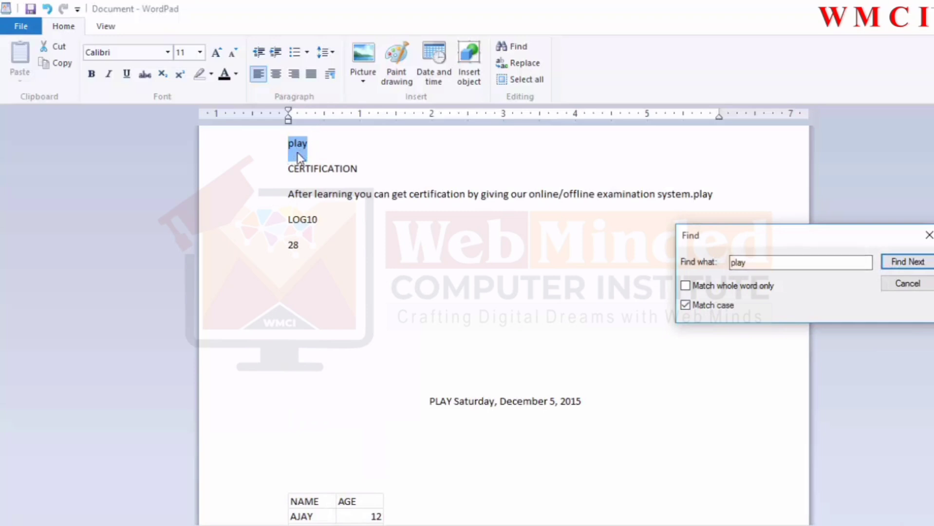
{"action": "left_click", "coordinate": [909, 262]}
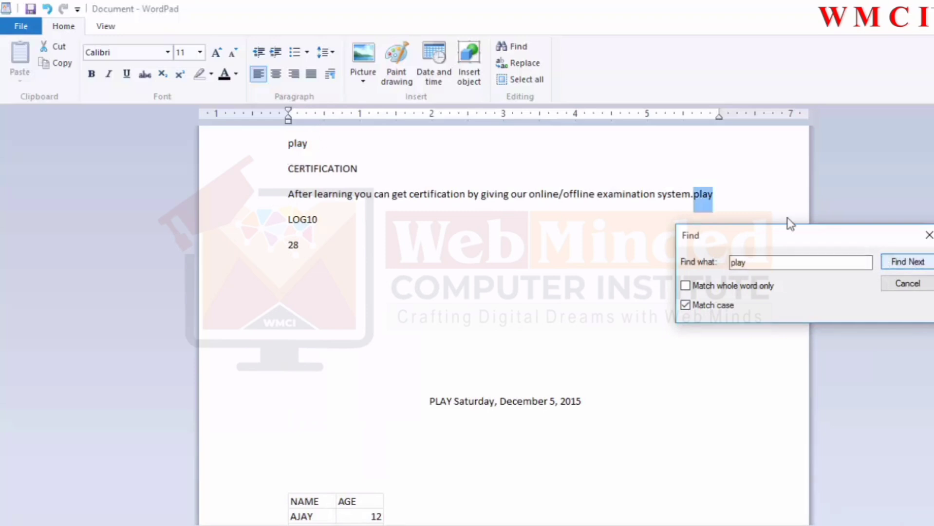
{"action": "left_click", "coordinate": [892, 262]}
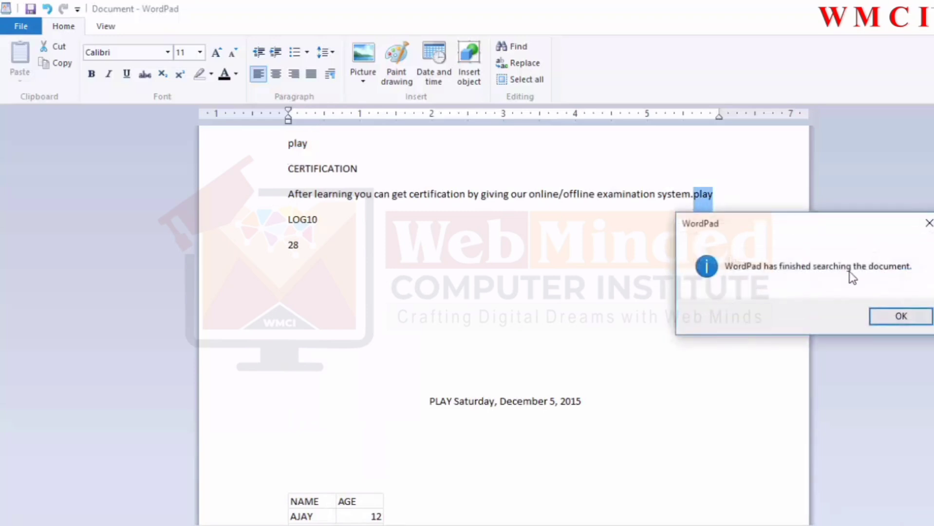
{"action": "left_click", "coordinate": [896, 317]}
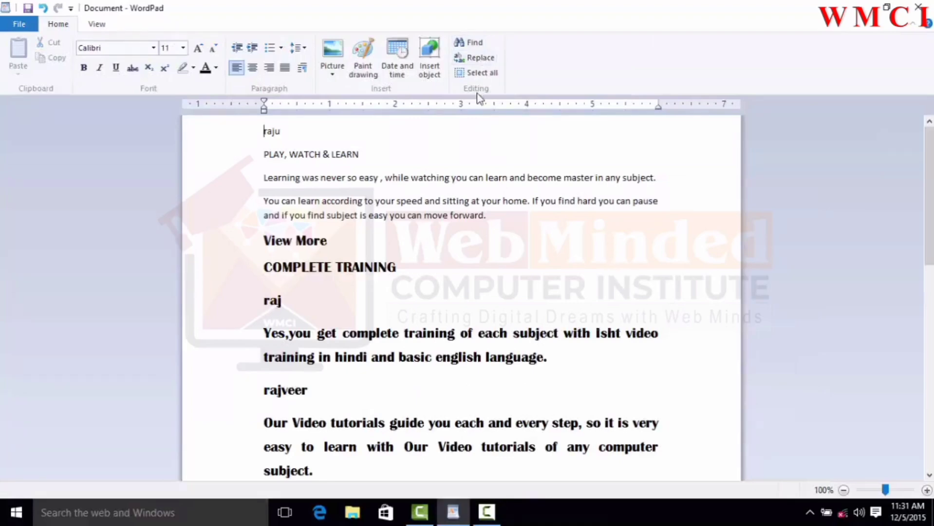
Step: Open Replace with play as the text to find and work as the replacement, and find the first match
{"action": "left_click", "coordinate": [479, 59]}
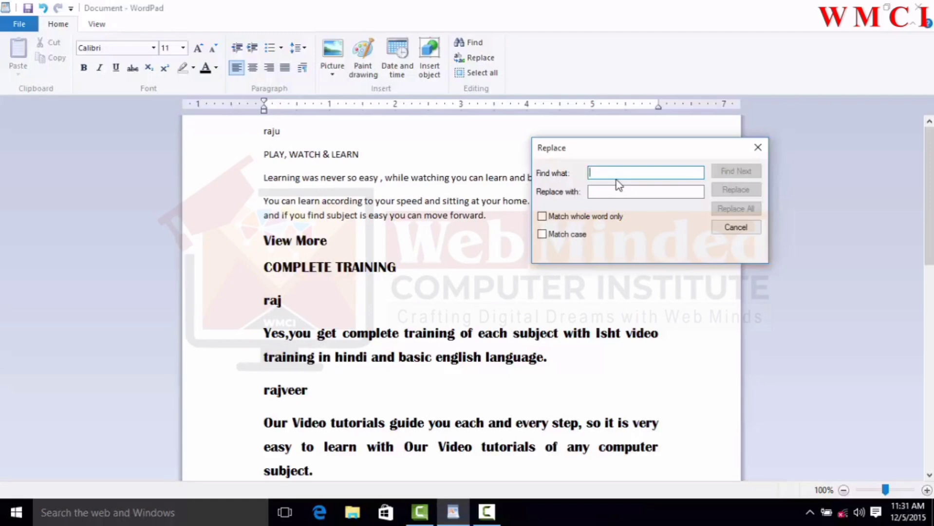
{"action": "type", "text": "pla"}
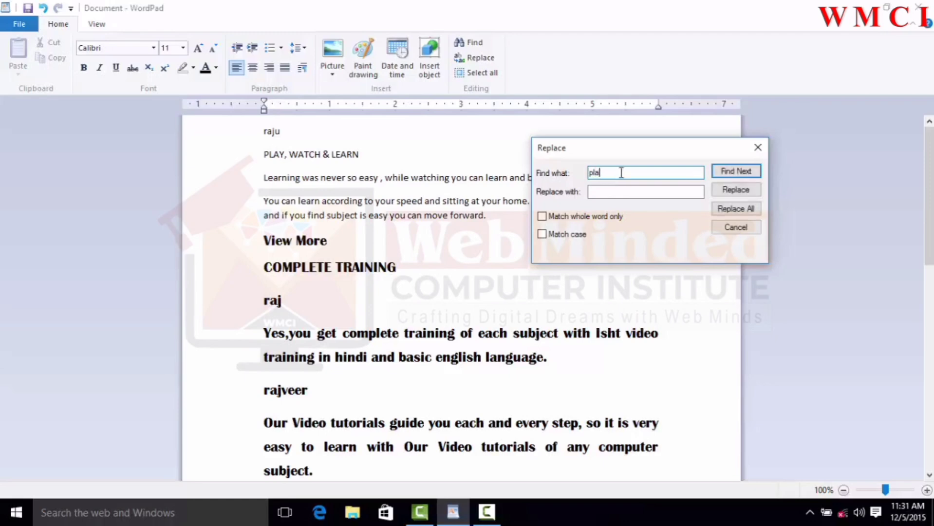
{"action": "type", "text": "y"}
{"action": "left_click", "coordinate": [621, 193]}
{"action": "type", "text": "w"}
{"action": "type", "text": "o"}
{"action": "type", "text": "er"}
{"action": "key", "text": "BackSpace"}
{"action": "key", "text": "BackSpace"}
{"action": "type", "text": "rk"}
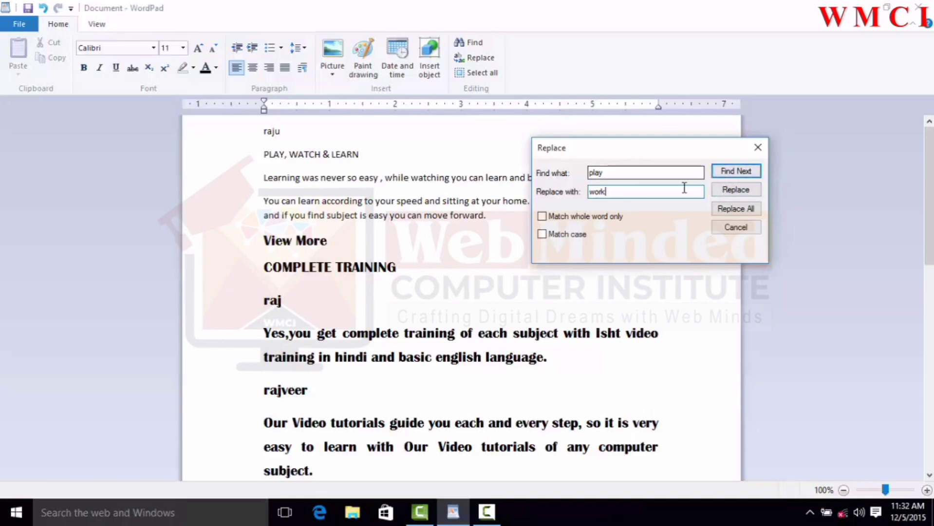
{"action": "left_click", "coordinate": [724, 172]}
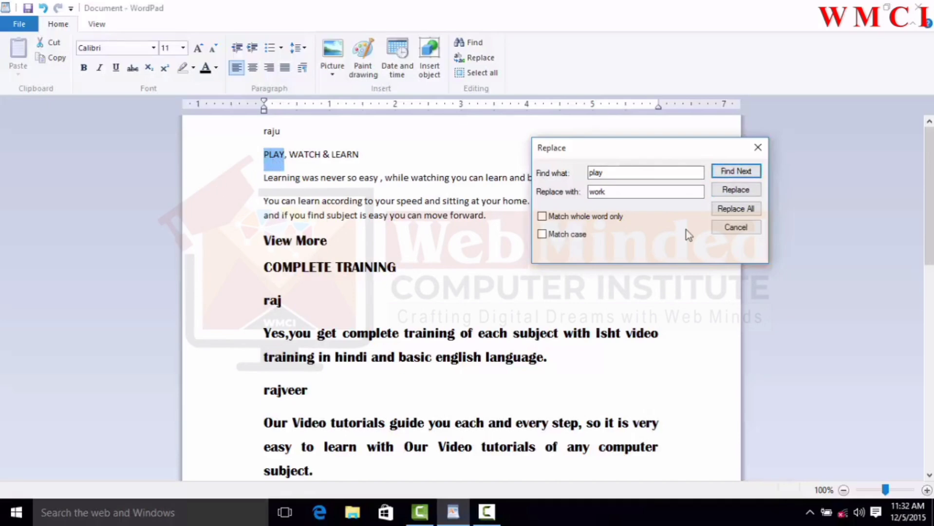
Step: Replace the first found PLAY with work
{"action": "left_click", "coordinate": [724, 194]}
{"action": "left_click", "coordinate": [725, 194]}
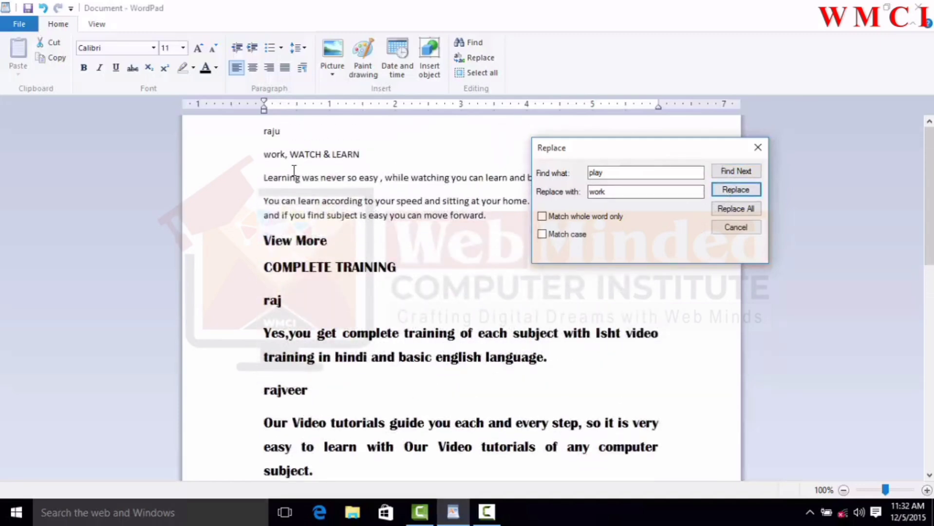
{"action": "left_click", "coordinate": [258, 160]}
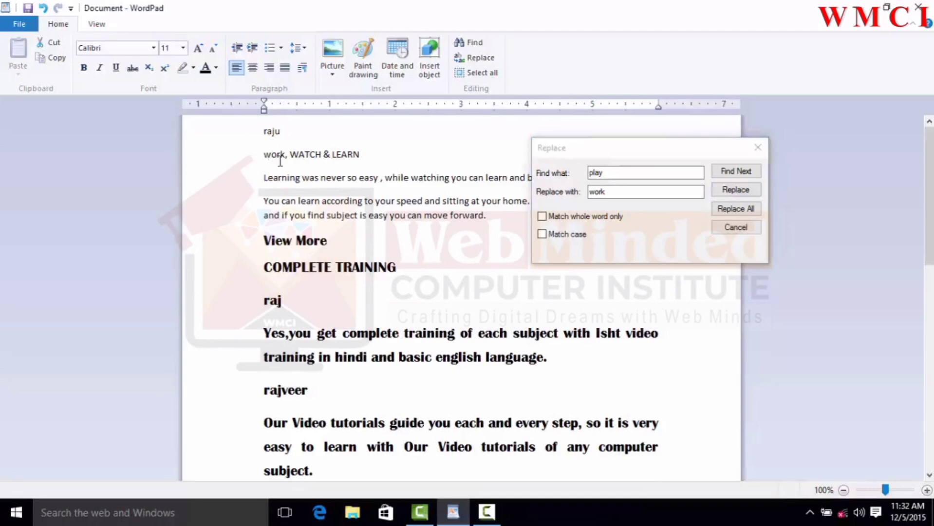
Step: Replace all remaining play occurrences with work and close the Replace dialog
{"action": "left_click", "coordinate": [734, 192]}
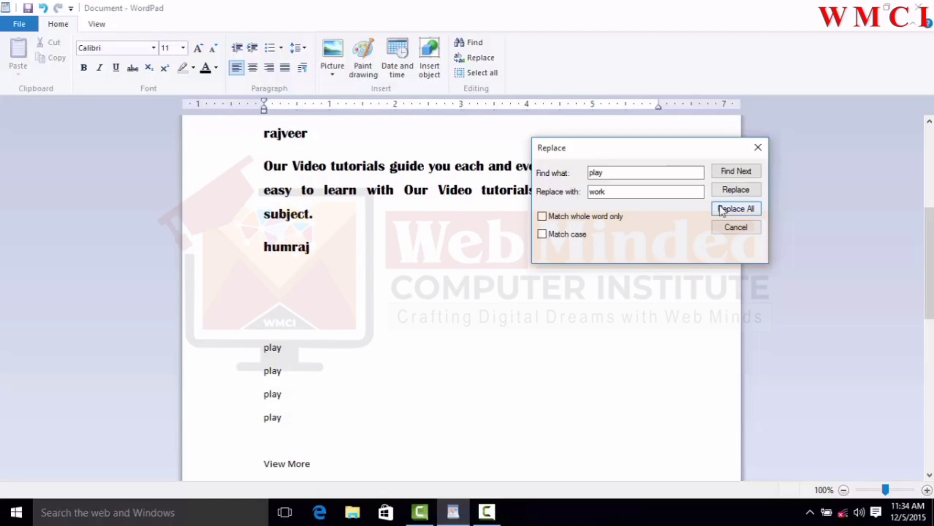
{"action": "left_click", "coordinate": [721, 208]}
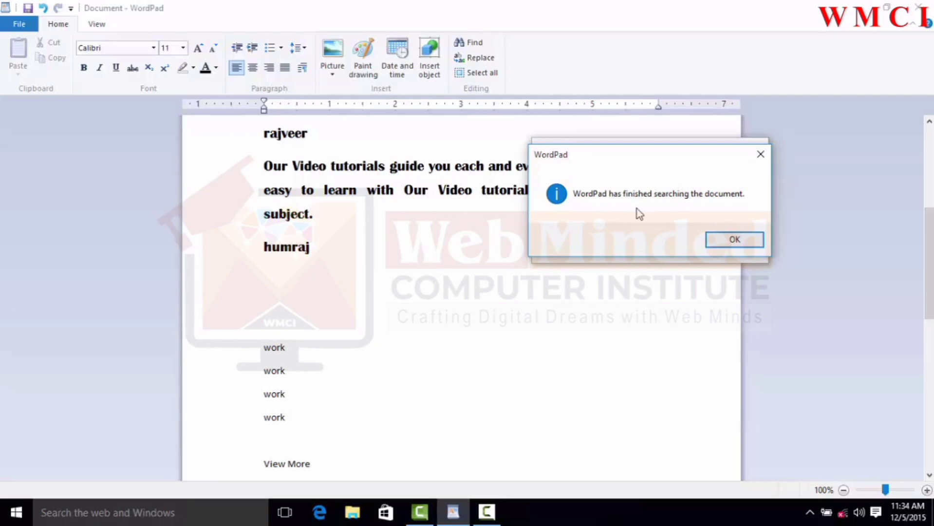
{"action": "left_click", "coordinate": [724, 241]}
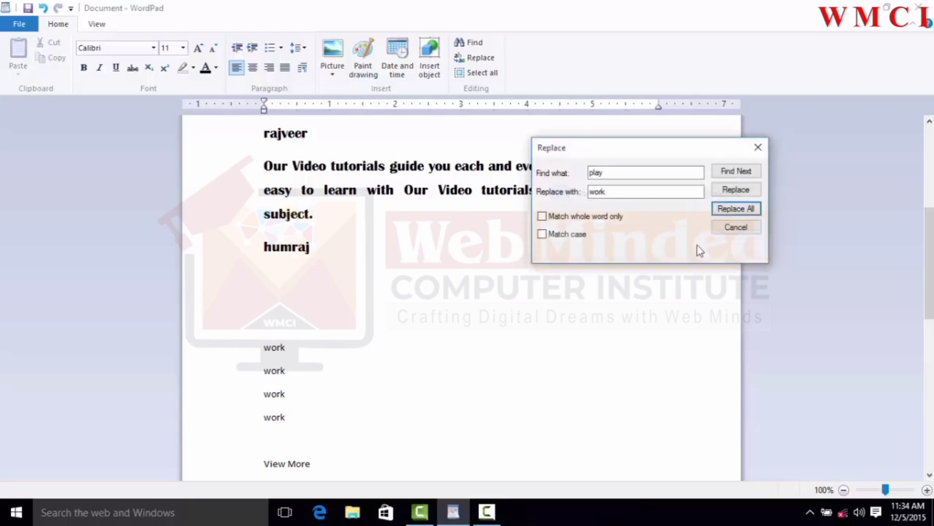
{"action": "left_click", "coordinate": [732, 229]}
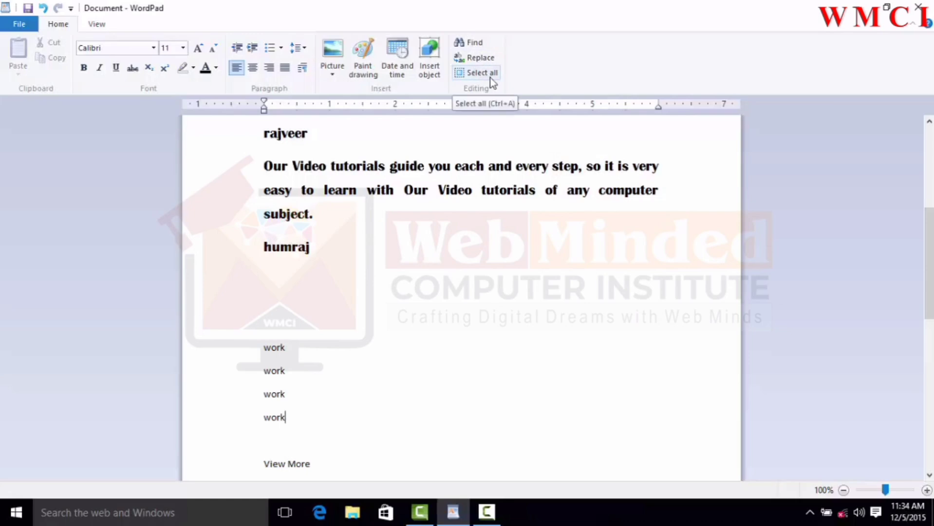
{"action": "scroll", "coordinate": [428, 224], "scroll_direction": "up", "scroll_amount": 4}
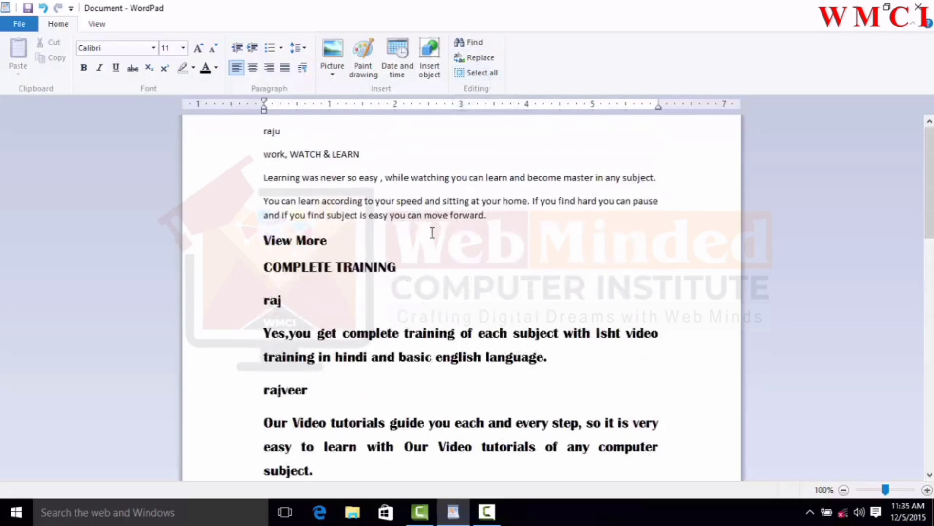
Step: Select all of the document's content, review the whole selection, and clear it; repeat once more
{"action": "left_click", "coordinate": [481, 73]}
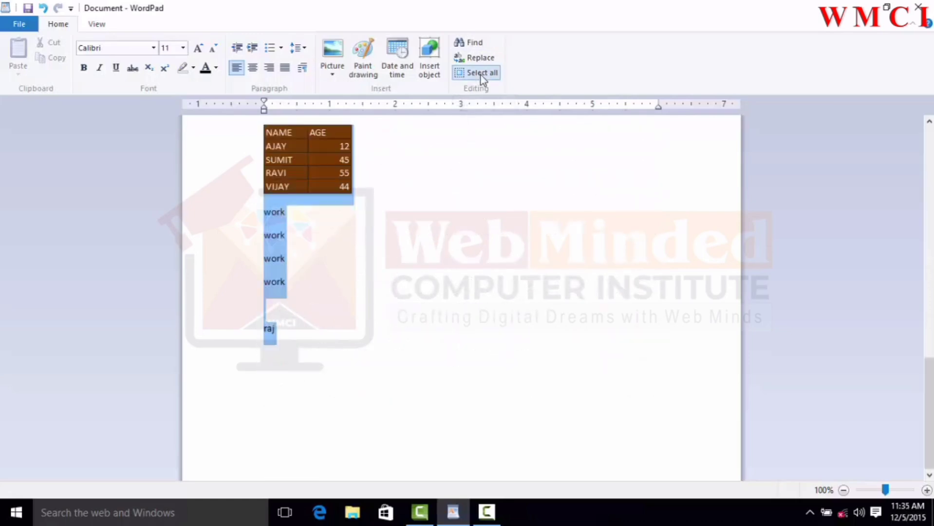
{"action": "scroll", "coordinate": [486, 227], "scroll_direction": "up", "scroll_amount": 3}
{"action": "scroll", "coordinate": [486, 227], "scroll_direction": "up", "scroll_amount": 10}
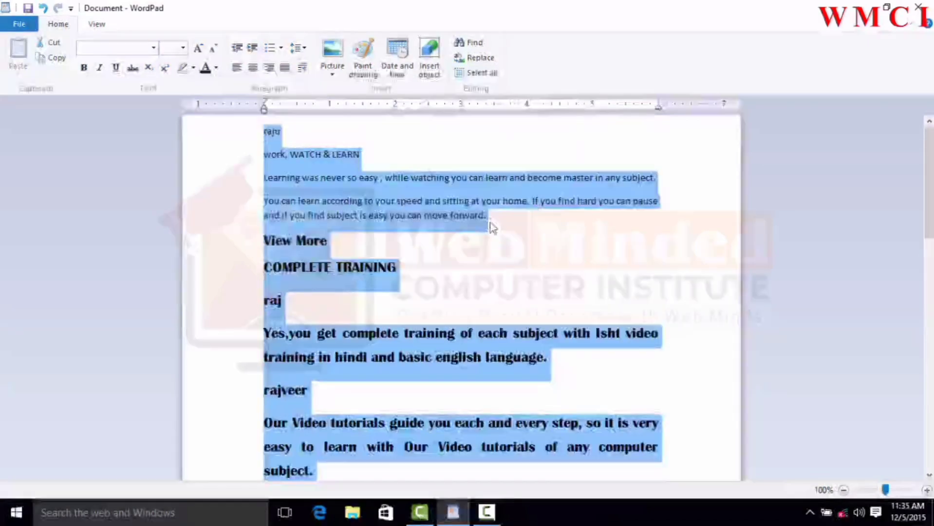
{"action": "scroll", "coordinate": [490, 226], "scroll_direction": "down", "scroll_amount": 3}
{"action": "scroll", "coordinate": [492, 226], "scroll_direction": "up", "scroll_amount": 3}
{"action": "scroll", "coordinate": [493, 225], "scroll_direction": "up", "scroll_amount": 3}
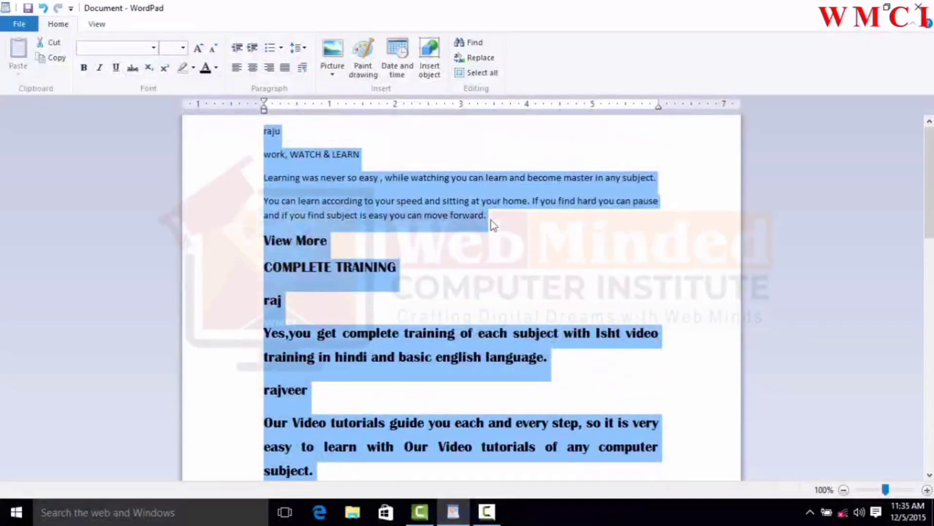
{"action": "scroll", "coordinate": [492, 223], "scroll_direction": "down", "scroll_amount": 3}
{"action": "scroll", "coordinate": [467, 214], "scroll_direction": "up", "scroll_amount": 3}
{"action": "left_click", "coordinate": [511, 272]}
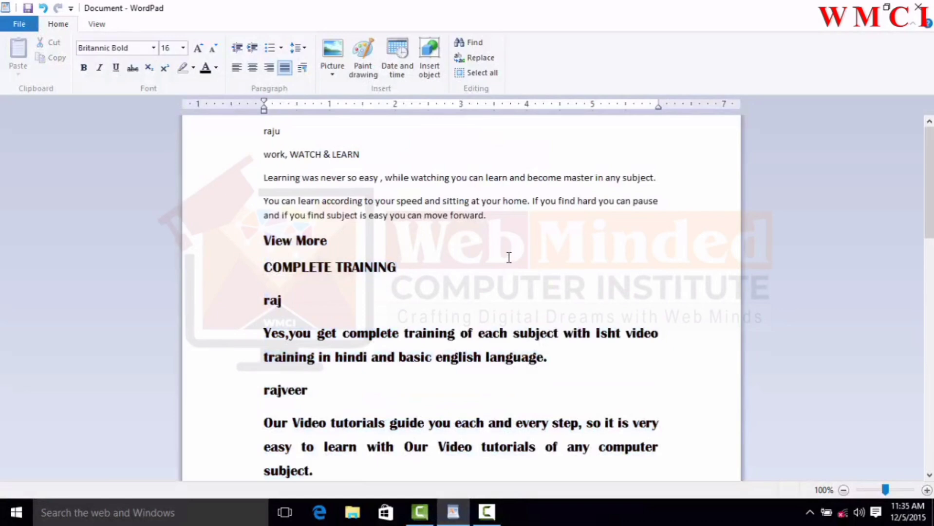
{"action": "left_click", "coordinate": [473, 73]}
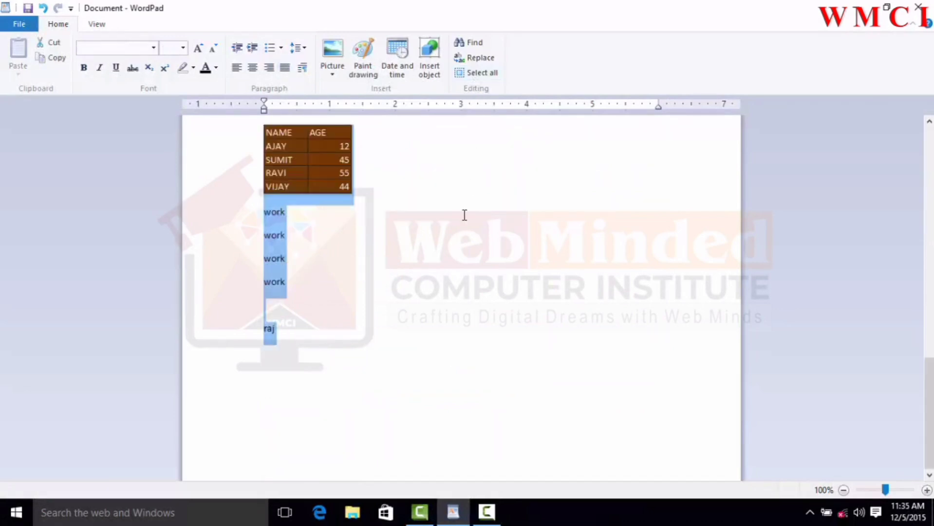
{"action": "scroll", "coordinate": [462, 214], "scroll_direction": "up", "scroll_amount": 10}
{"action": "scroll", "coordinate": [469, 248], "scroll_direction": "up", "scroll_amount": 3}
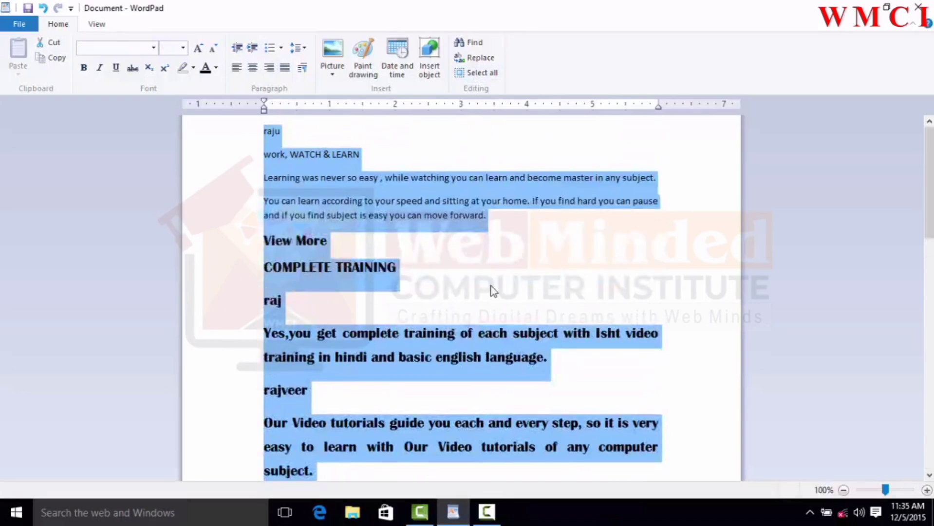
{"action": "left_click", "coordinate": [548, 240]}
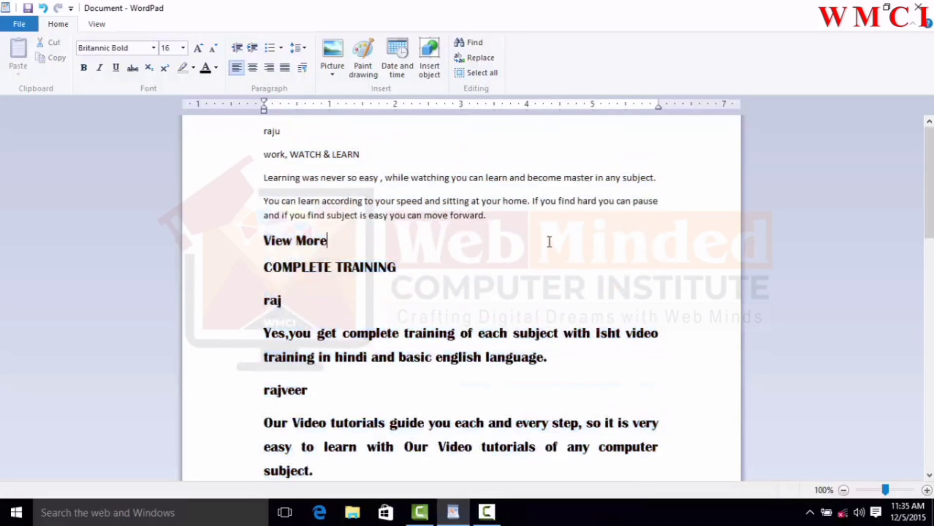